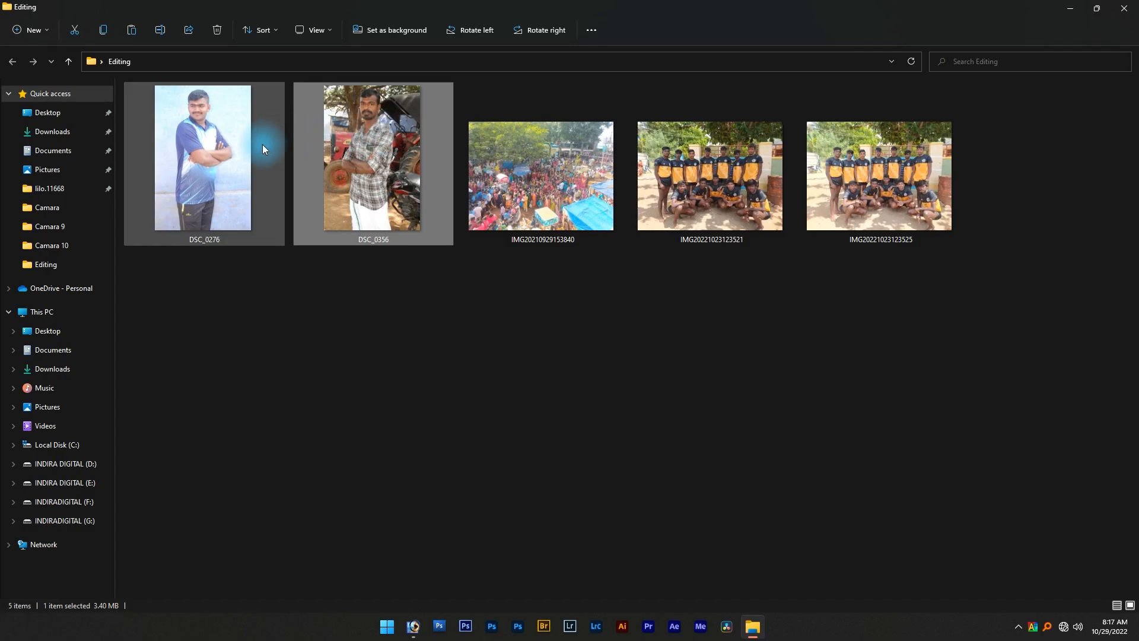
{"action": "left_click", "coordinate": [909, 211]}
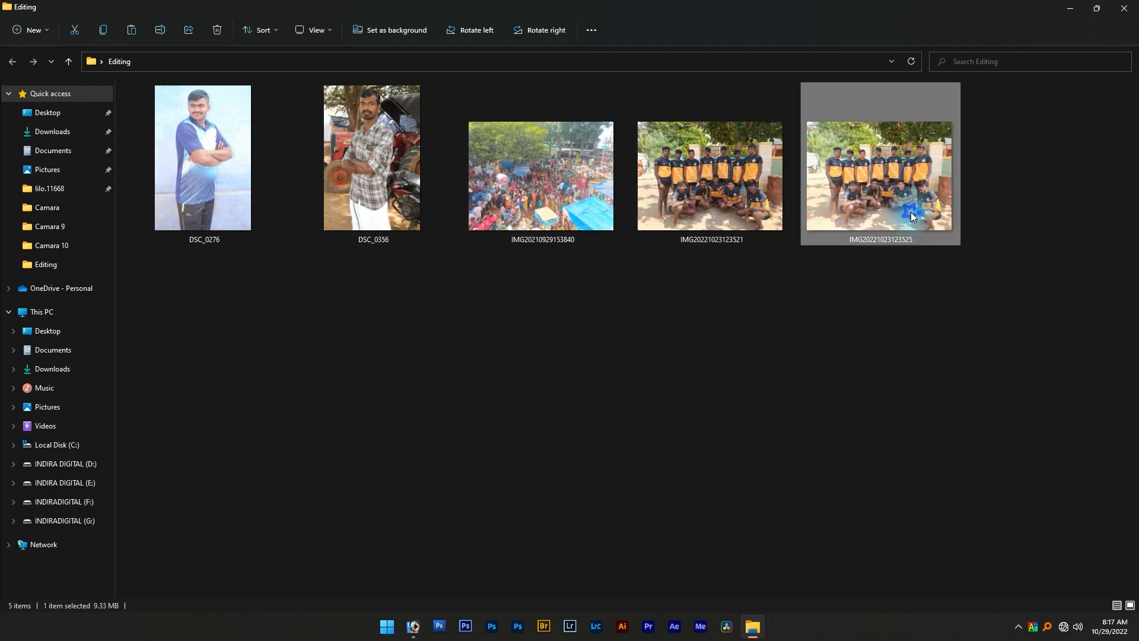
{"action": "double_click", "coordinate": [910, 212]}
{"action": "key", "text": "Left"}
{"action": "key", "text": "Left"}
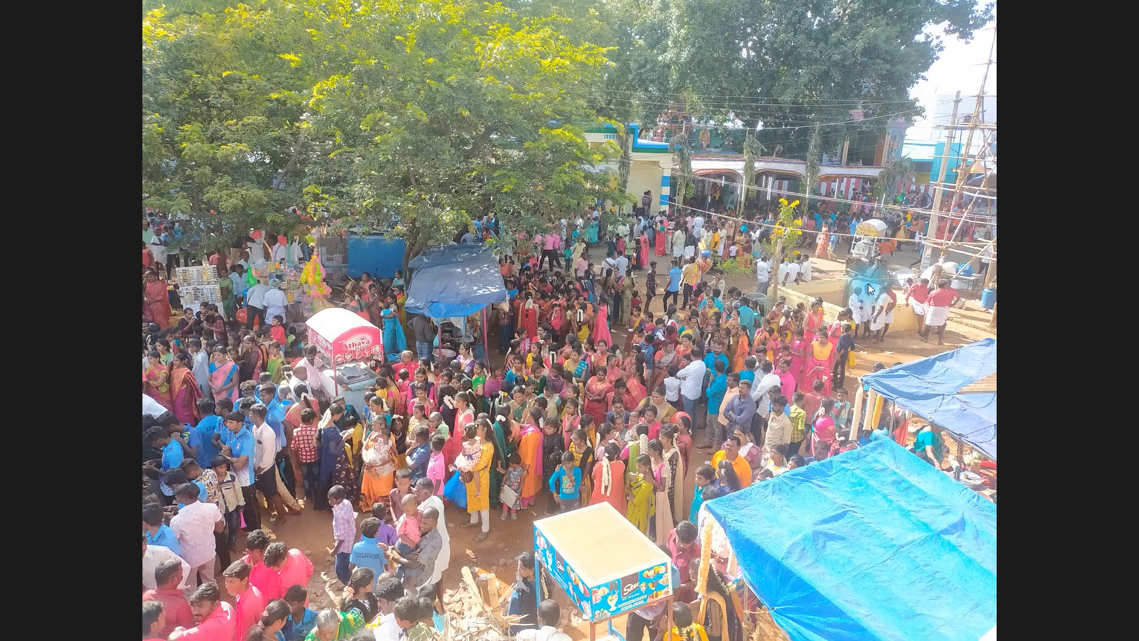
{"action": "key", "text": "Left"}
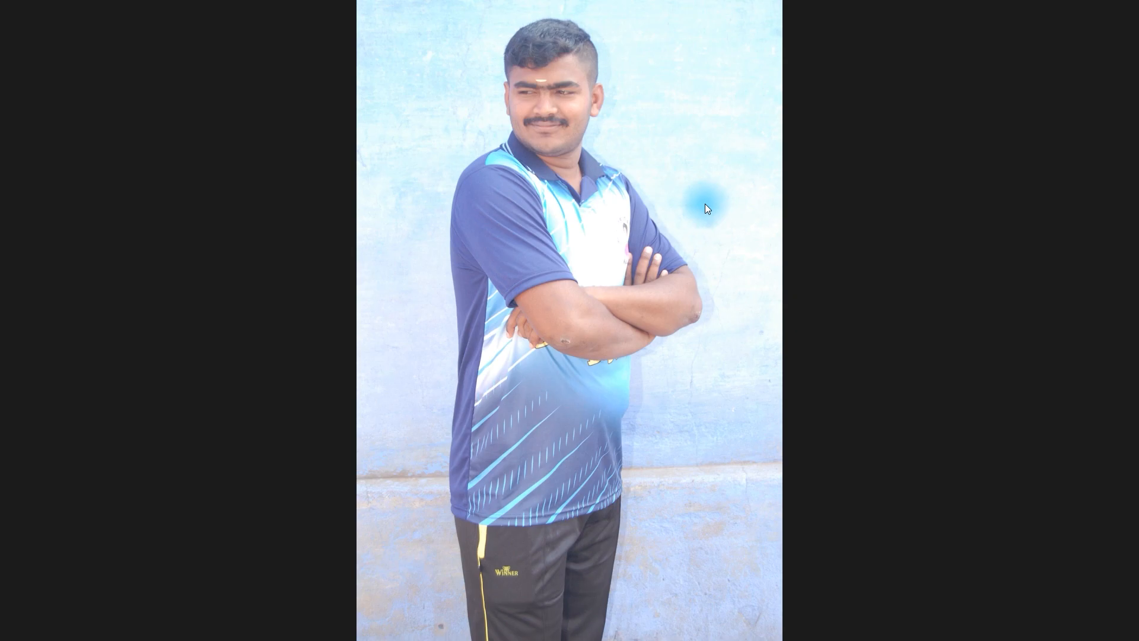
{"action": "left_click", "coordinate": [1126, 7]}
{"action": "left_click", "coordinate": [352, 181]}
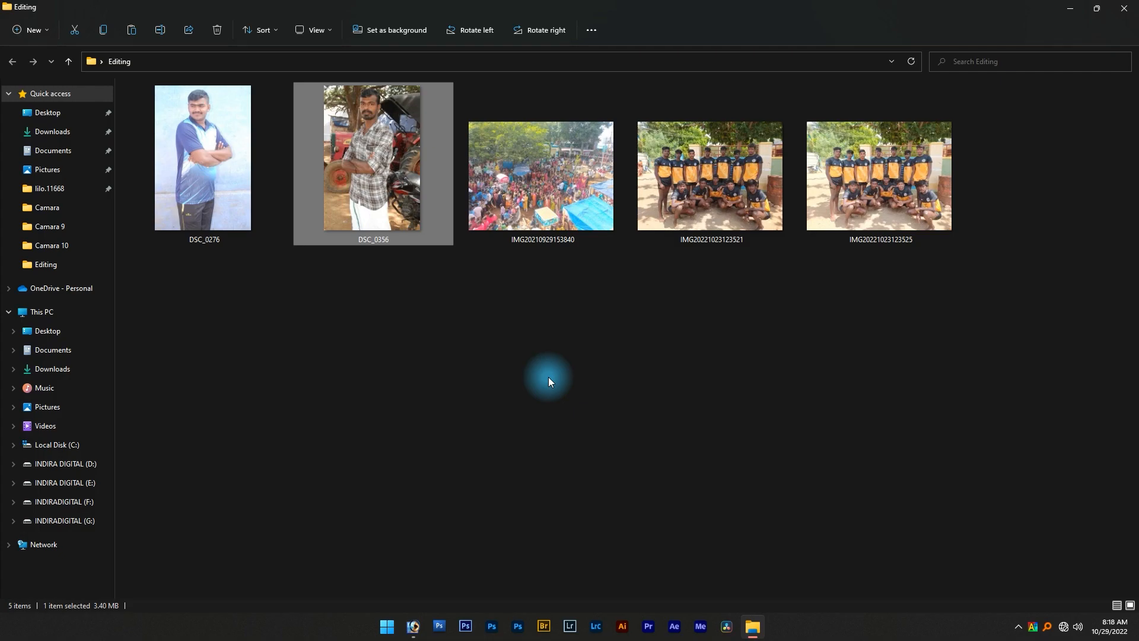
{"action": "double_click", "coordinate": [239, 173]}
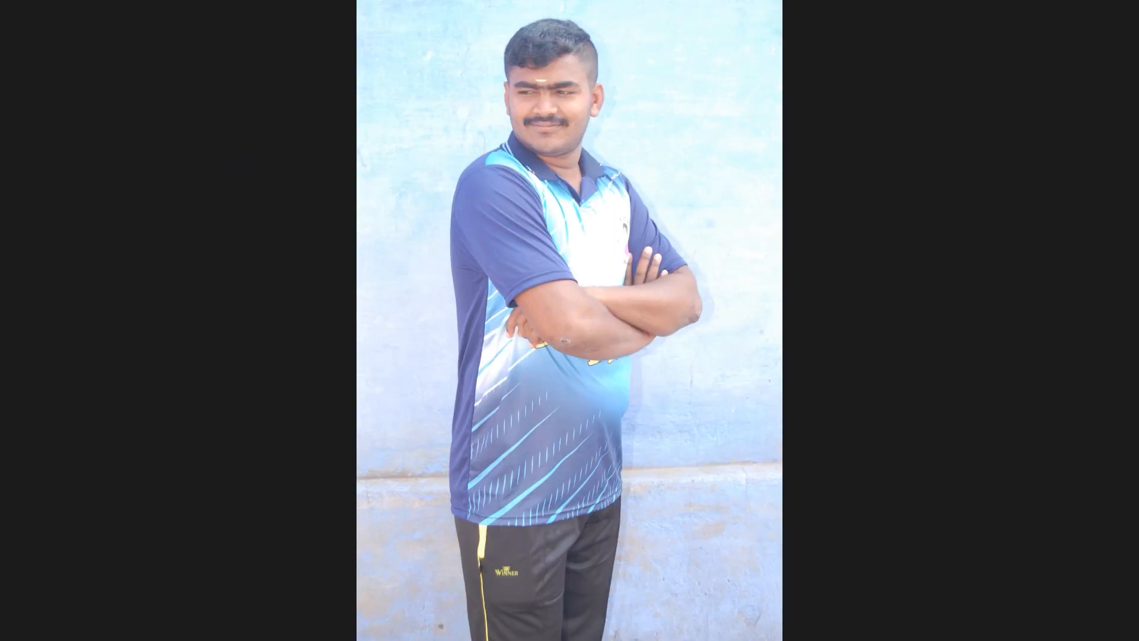
{"action": "key", "text": "Right"}
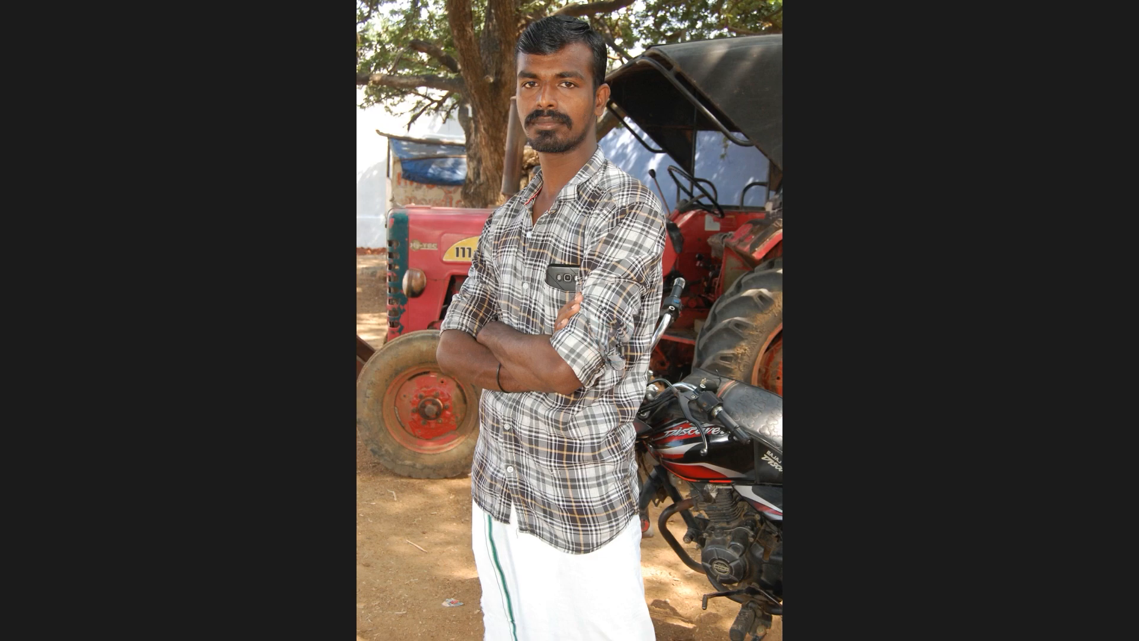
{"action": "key", "text": "Escape"}
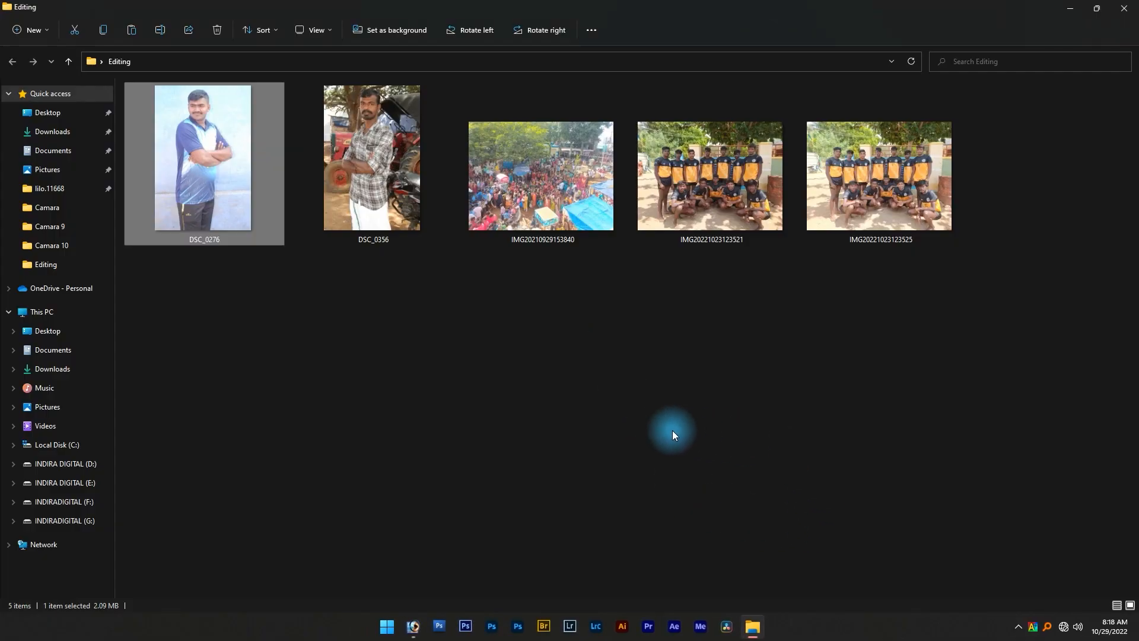
{"action": "double_click", "coordinate": [595, 205]}
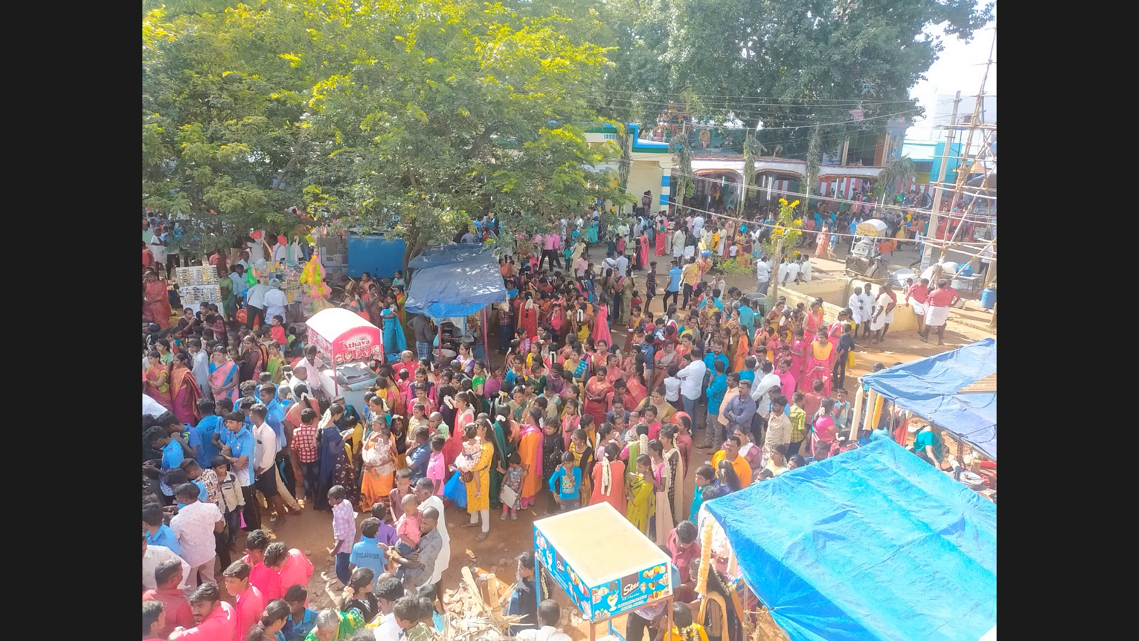
{"action": "key", "text": "Right"}
{"action": "key", "text": "Right"}
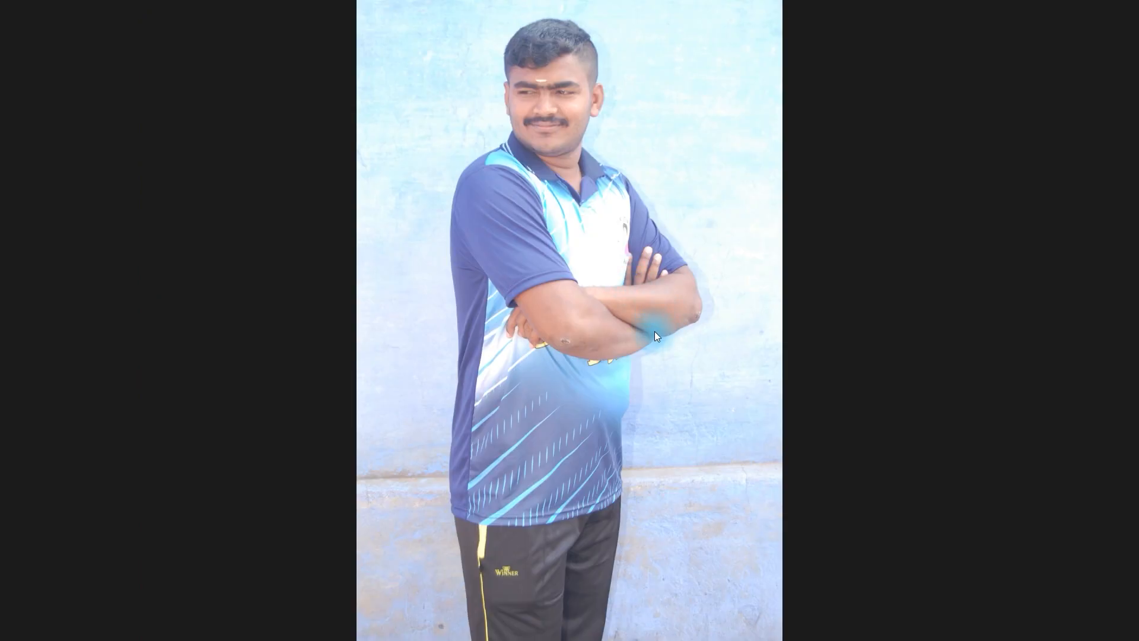
{"action": "left_click", "coordinate": [720, 612]}
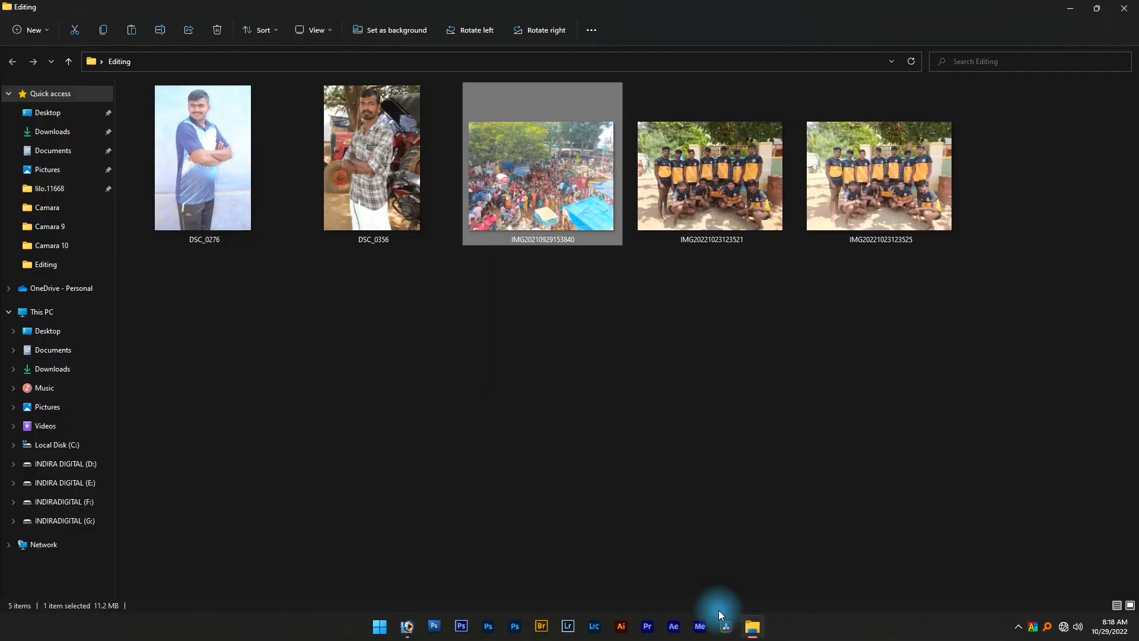
Step: Open the DSC_0356 portrait in Photoshop and maximize its document window
{"action": "double_click", "coordinate": [362, 180]}
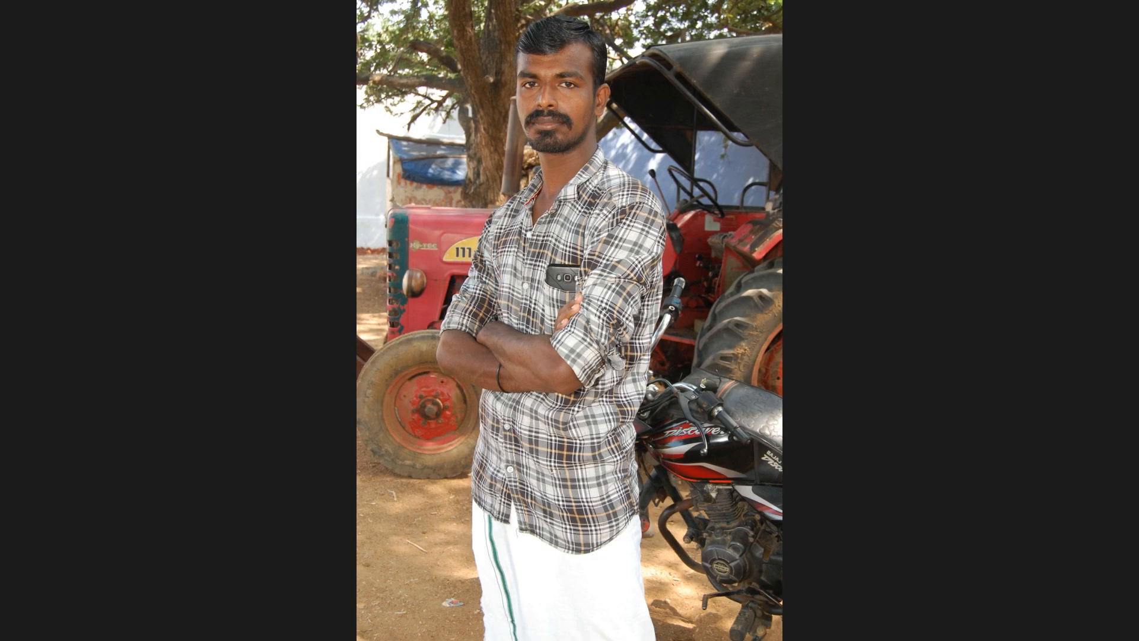
{"action": "key", "text": "Escape"}
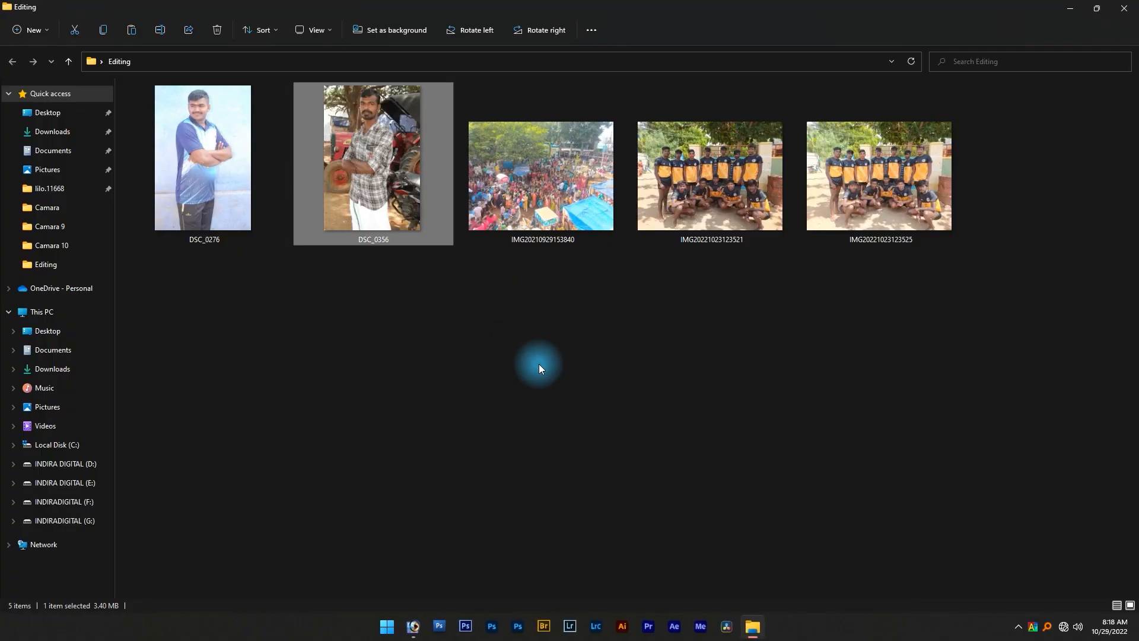
{"action": "left_click_drag", "start_coordinate": [359, 166], "coordinate": [500, 391]}
{"action": "key", "text": "alt+Tab"}
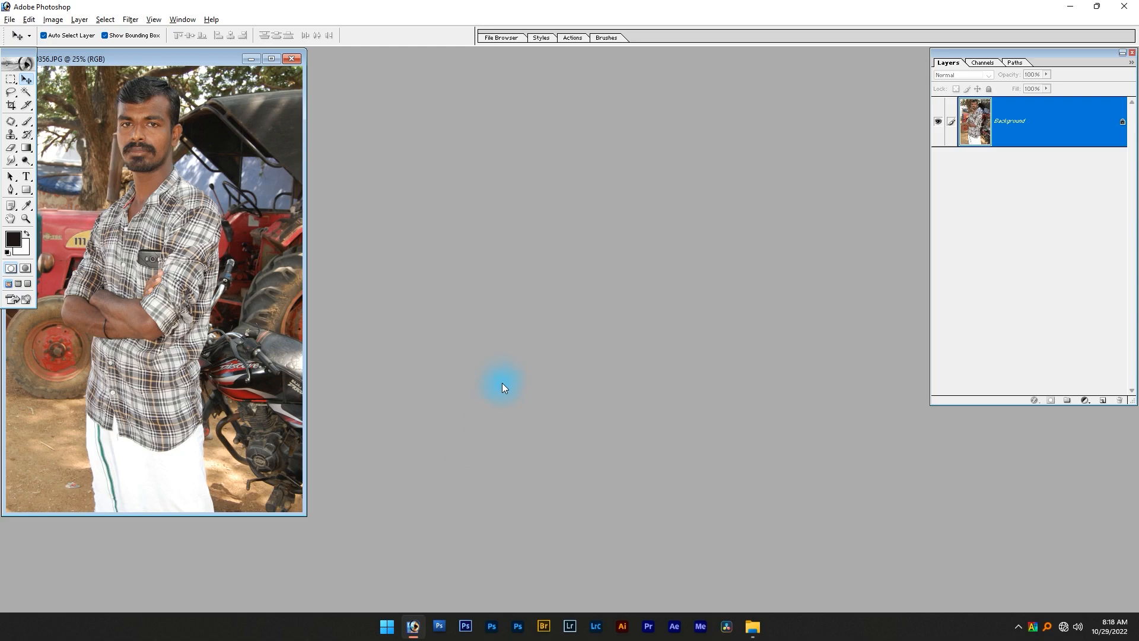
{"action": "left_click", "coordinate": [272, 59]}
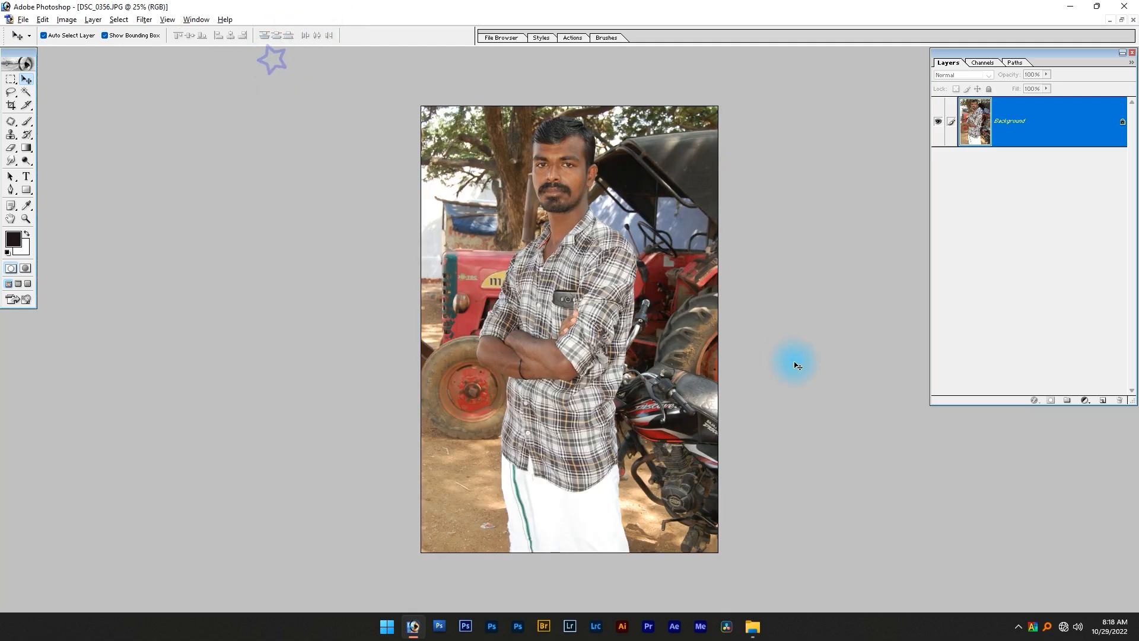
Step: Duplicate the Background layer of the portrait onto a new layer
{"action": "key", "text": "ctrl+j"}
{"action": "key", "text": "ctrl+space"}
{"action": "left_click_drag", "start_coordinate": [608, 122], "coordinate": [511, 274]}
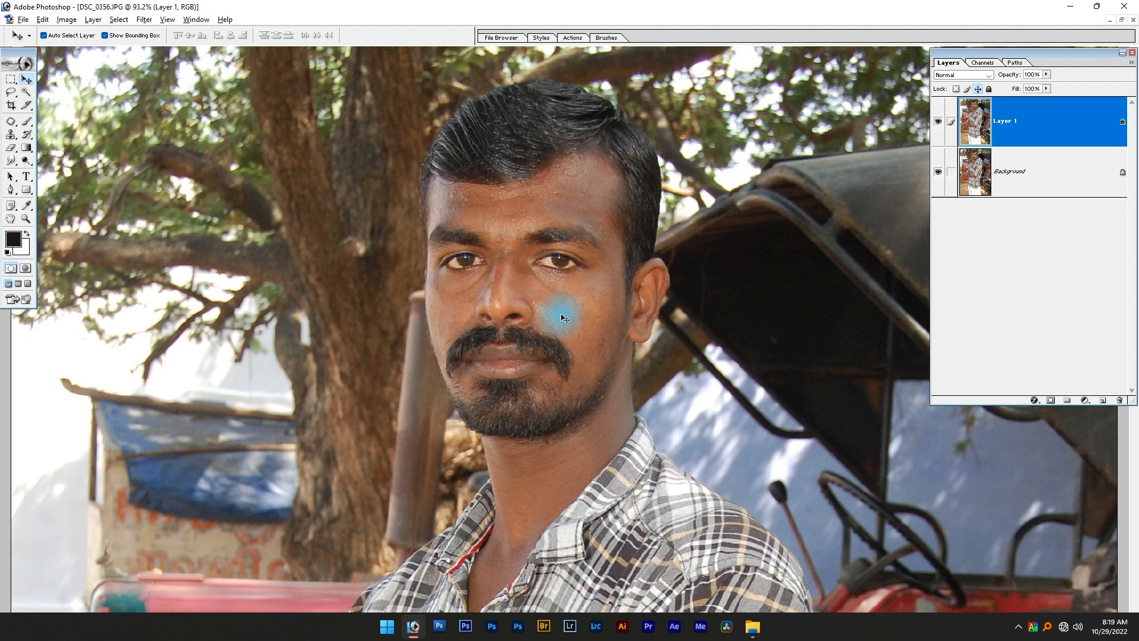
Step: Try Auto Contrast on the duplicated layer, toggle it to compare before and after, and undo it
{"action": "left_click", "coordinate": [67, 19]}
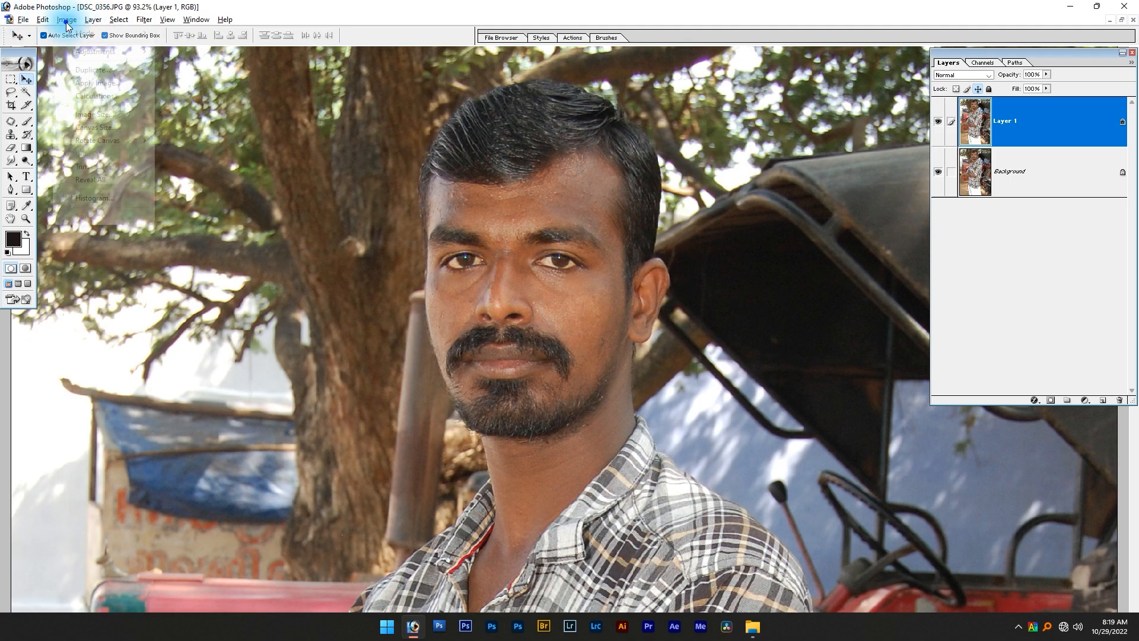
{"action": "left_click", "coordinate": [99, 52]}
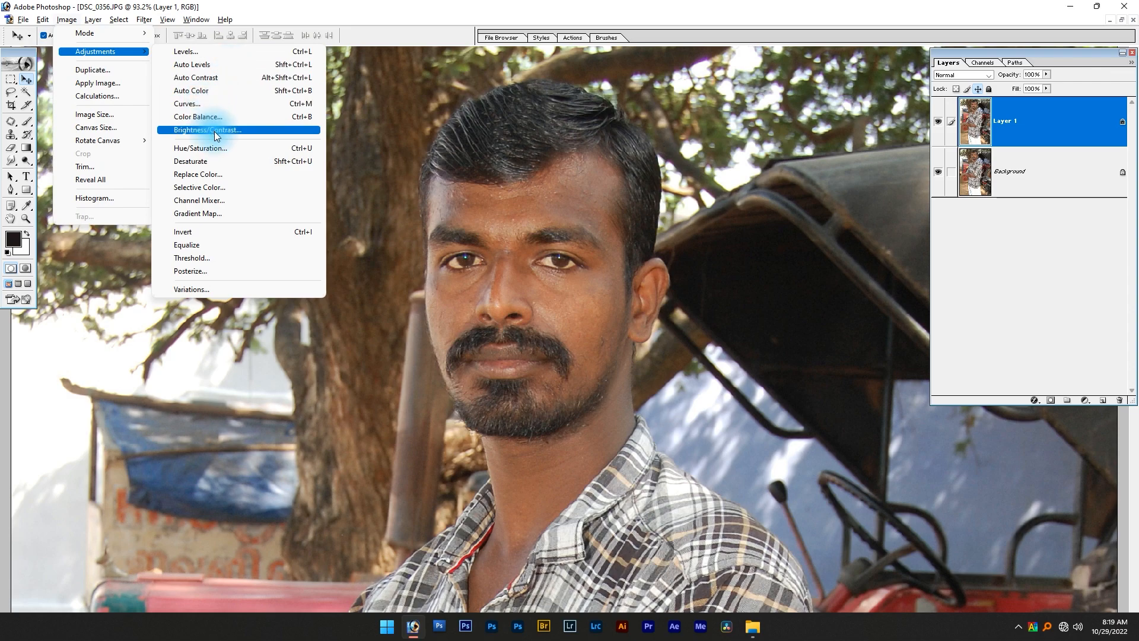
{"action": "left_click", "coordinate": [222, 77]}
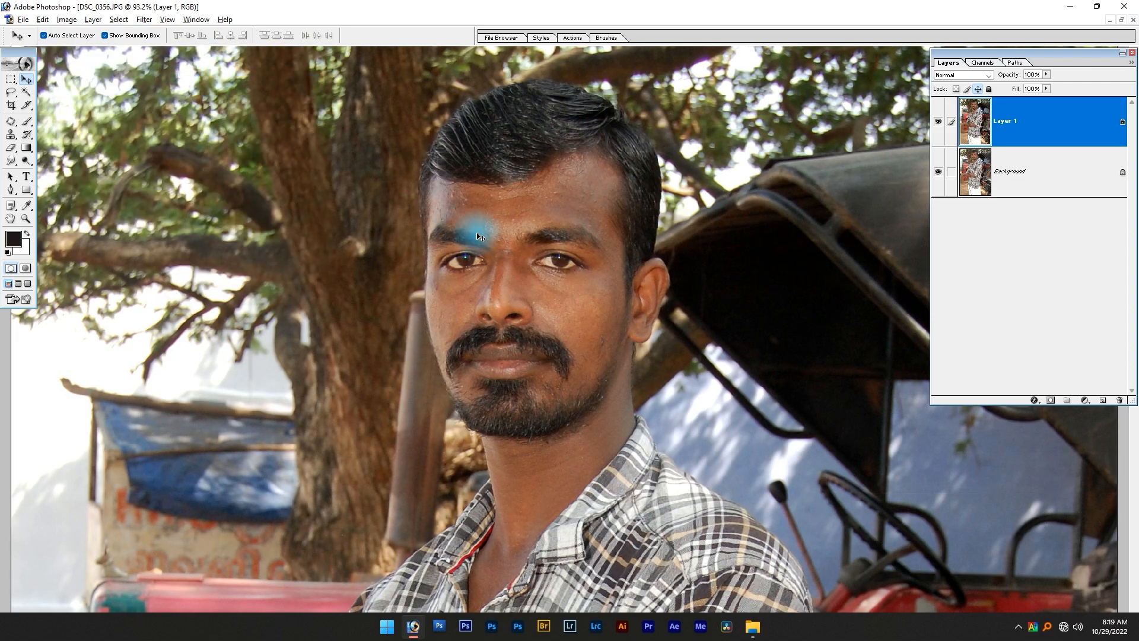
{"action": "key", "text": "ctrl+0"}
{"action": "key", "text": "ctrl+z"}
{"action": "key", "text": "ctrl+z"}
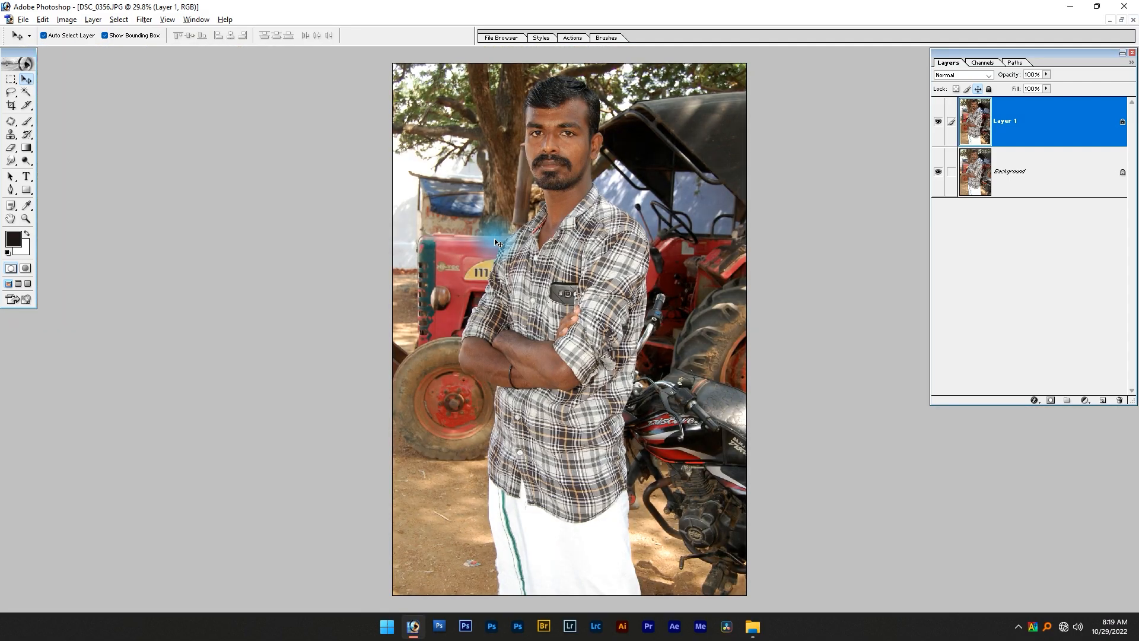
{"action": "key", "text": "ctrl+z"}
{"action": "key", "text": "ctrl+z"}
{"action": "key", "text": "ctrl+z"}
Step: Apply Auto Contrast to the duplicated layer and compare it with the original Background by toggling the layer's visibility
{"action": "left_click_drag", "start_coordinate": [480, 76], "coordinate": [602, 206]}
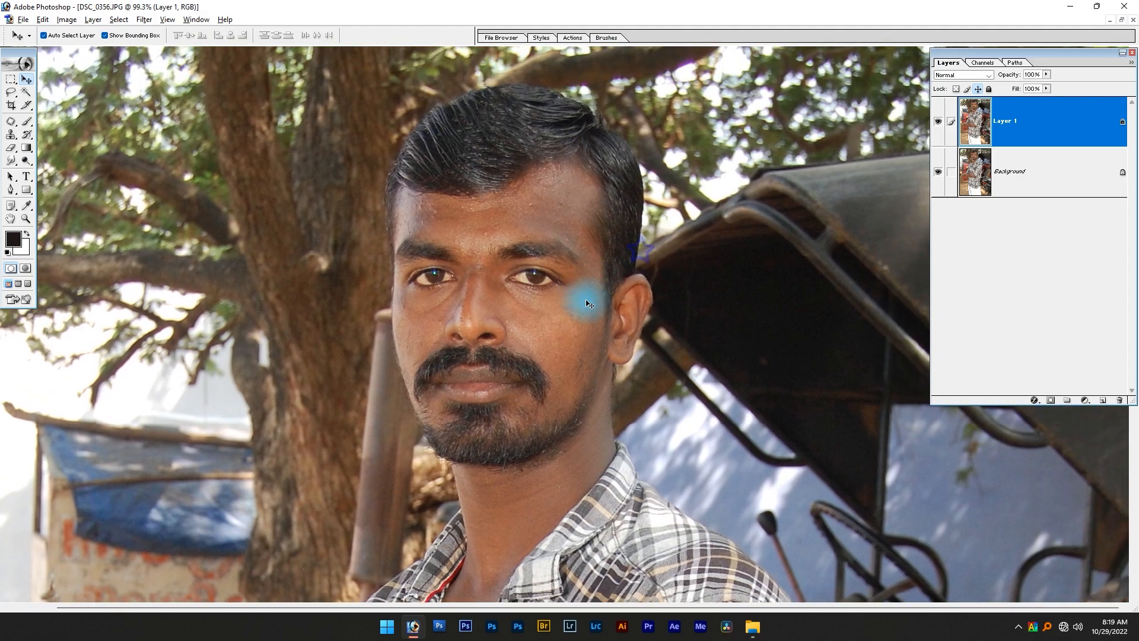
{"action": "left_click", "coordinate": [67, 20]}
{"action": "mouse_move", "coordinate": [93, 53]}
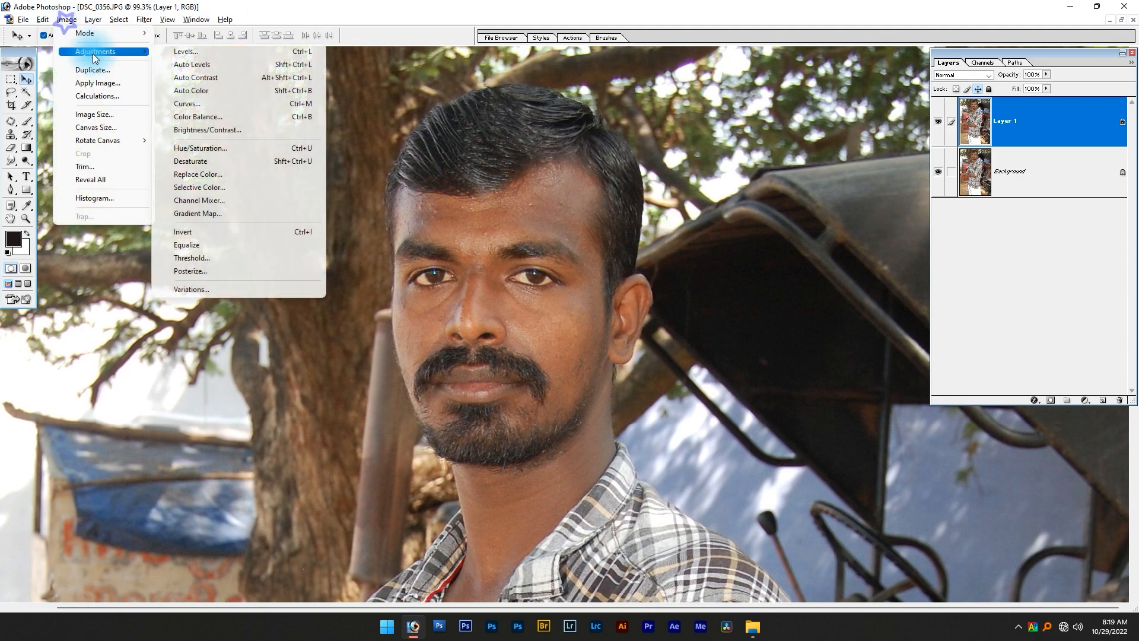
{"action": "left_click", "coordinate": [242, 83]}
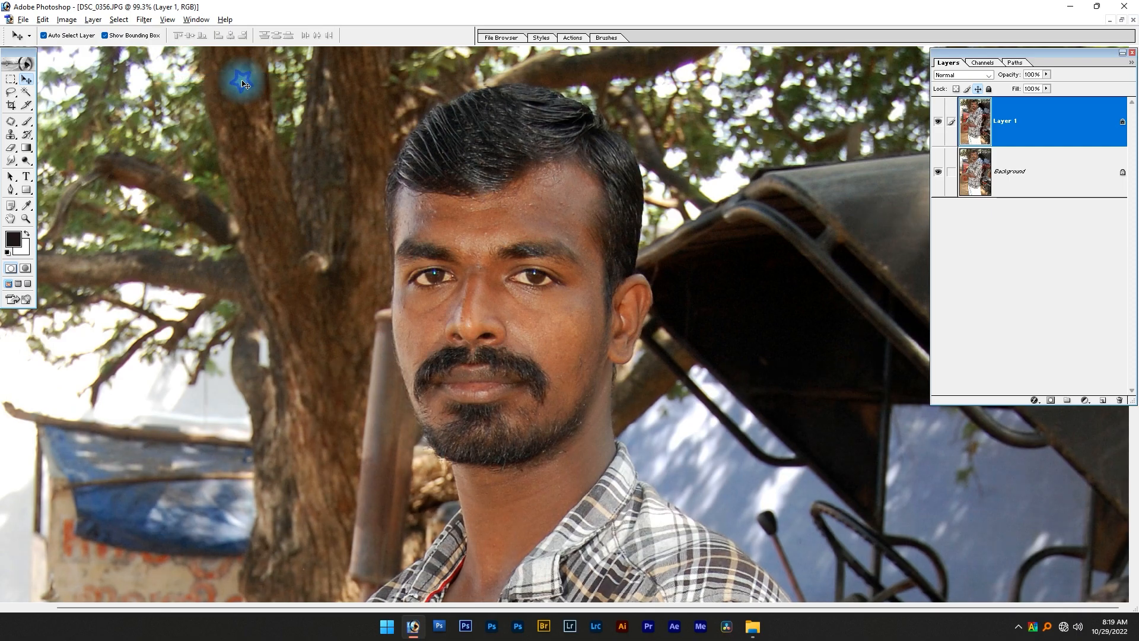
{"action": "left_click", "coordinate": [936, 122]}
{"action": "left_click", "coordinate": [936, 122]}
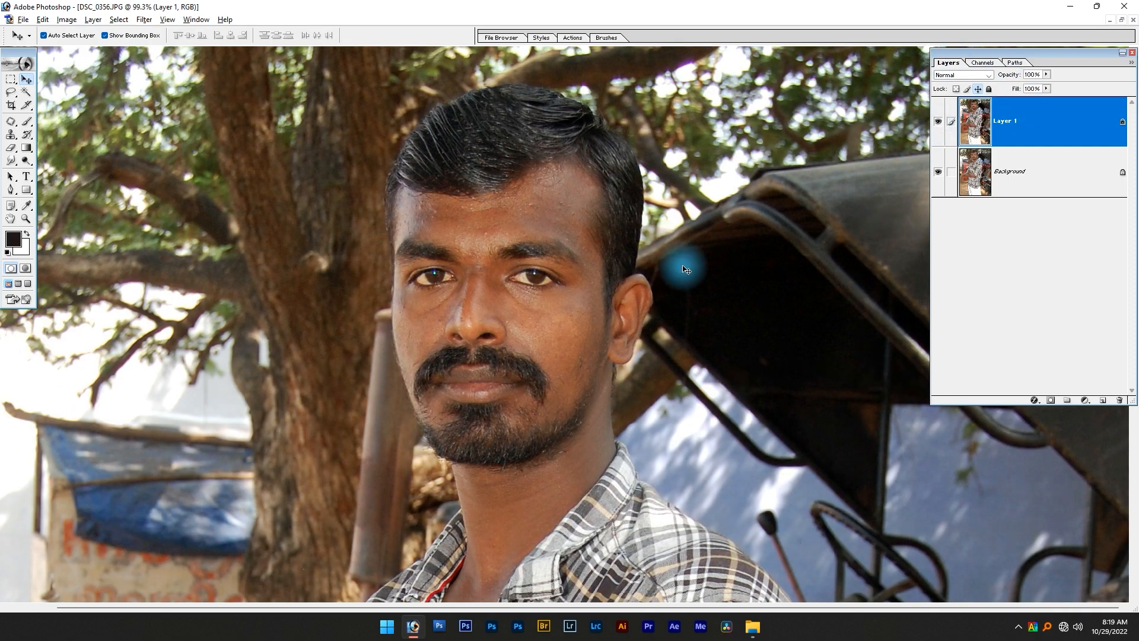
Step: Start a Brightness/Contrast adjustment on the duplicated layer and raise the brightness to +9
{"action": "left_click", "coordinate": [67, 20]}
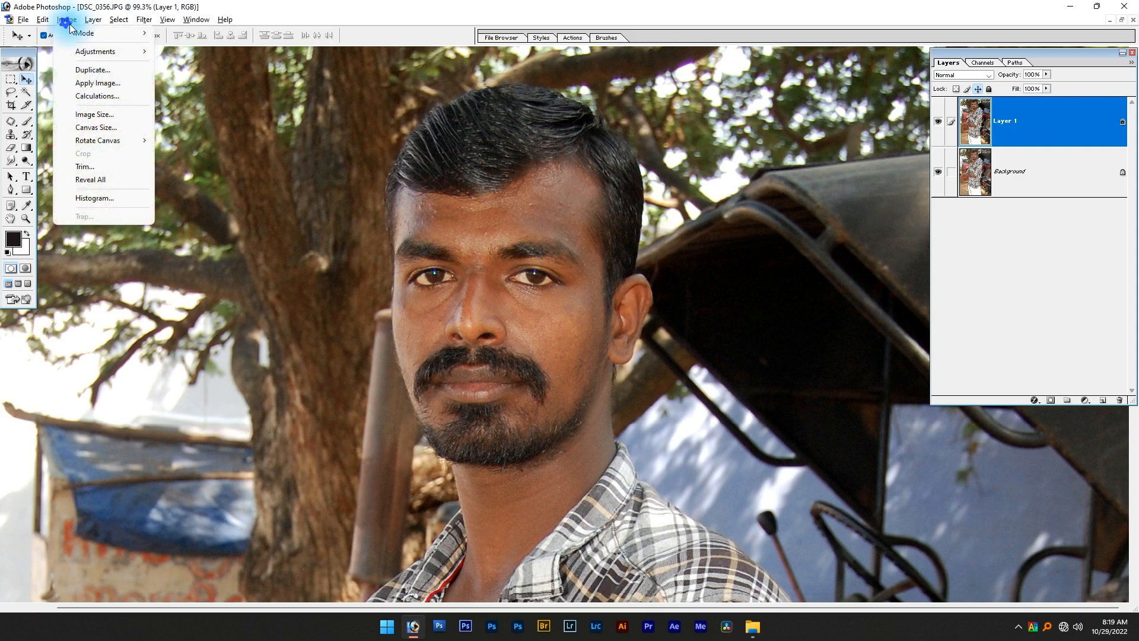
{"action": "mouse_move", "coordinate": [108, 56]}
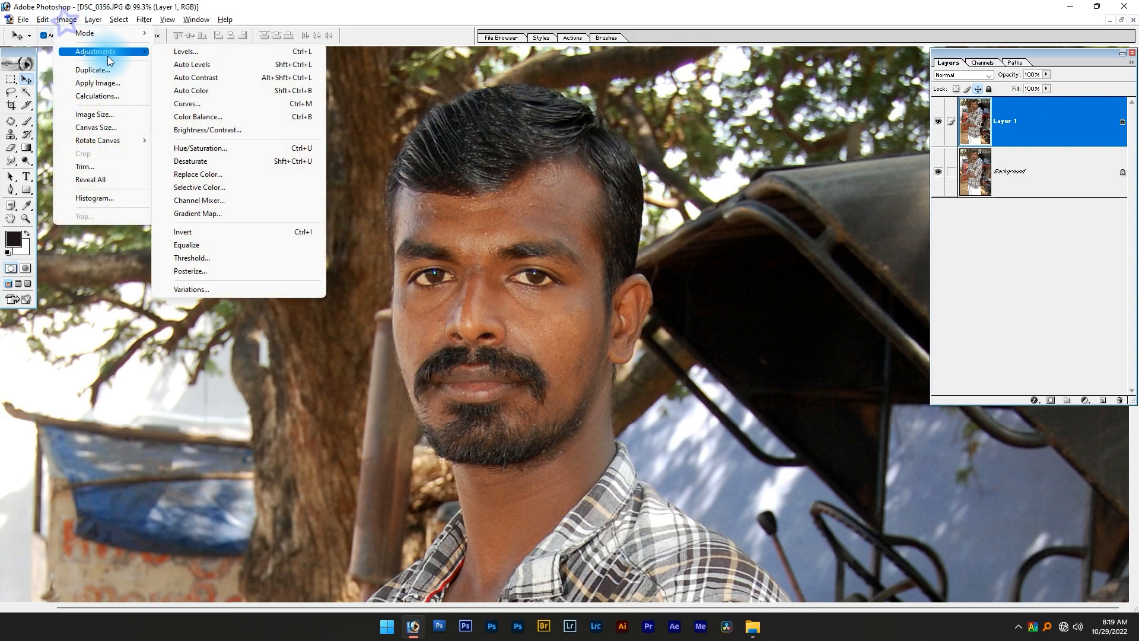
{"action": "left_click", "coordinate": [233, 133]}
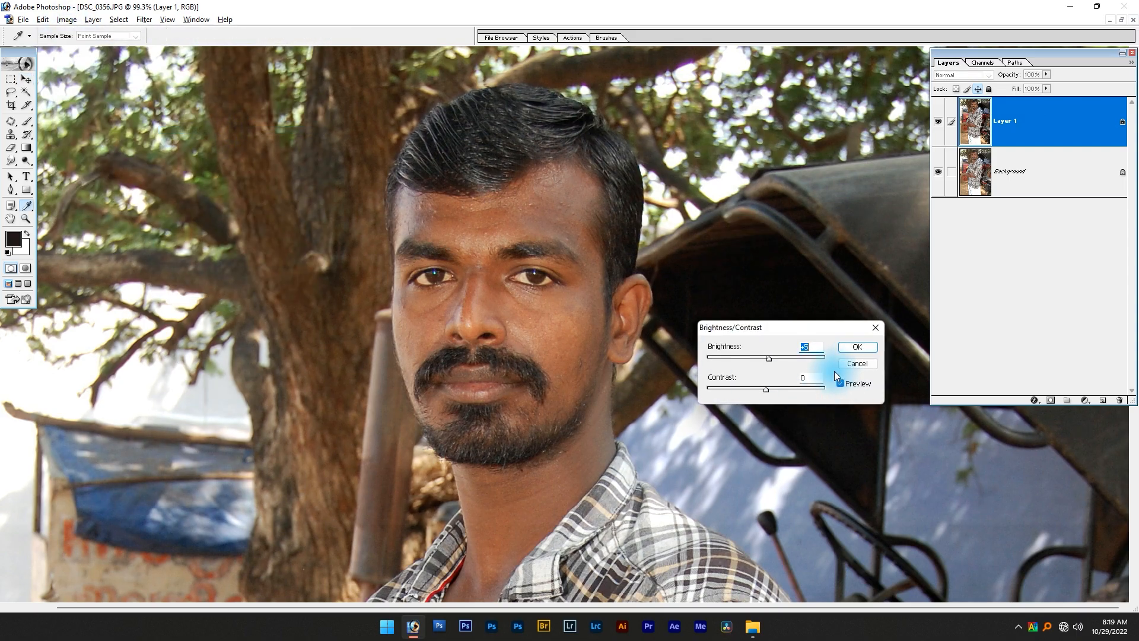
{"action": "key", "text": "Up"}
{"action": "key", "text": "Up"}
{"action": "key", "text": "Up"}
{"action": "key", "text": "Up"}
{"action": "key", "text": "Up"}
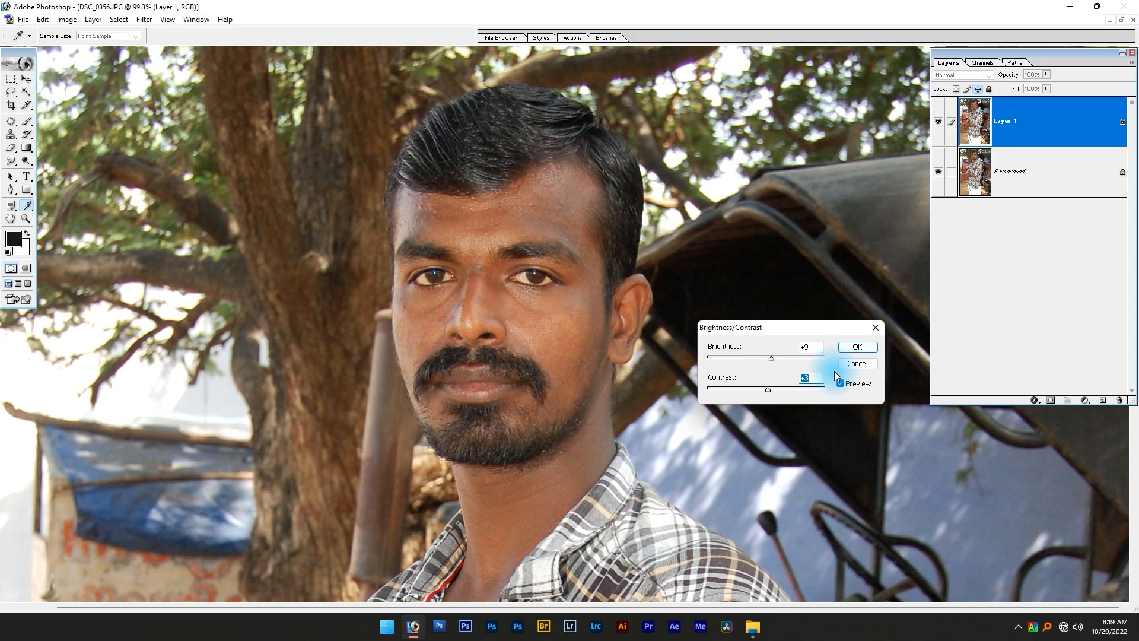
Step: Try a strong contrast of about +51, reset it to 0, set it to +8 and apply the adjustment
{"action": "left_click", "coordinate": [796, 389]}
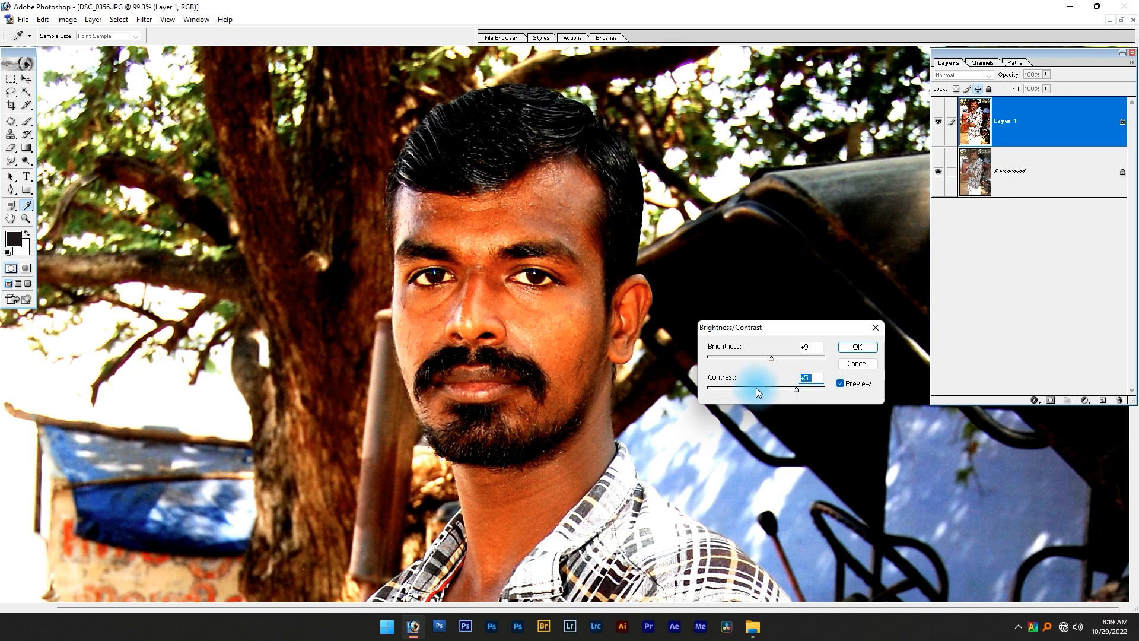
{"action": "type", "text": "0"}
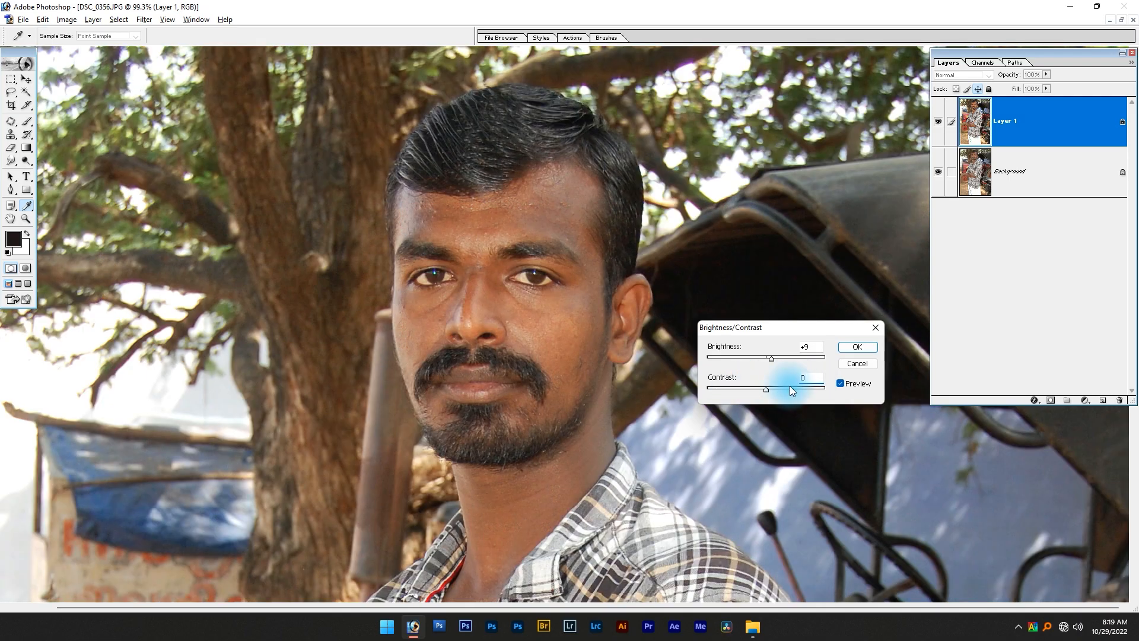
{"action": "key", "text": "Up"}
{"action": "key", "text": "Up"}
{"action": "key", "text": "Up"}
{"action": "key", "text": "Up"}
{"action": "key", "text": "Up"}
{"action": "key", "text": "Up"}
{"action": "key", "text": "Up"}
{"action": "key", "text": "Up"}
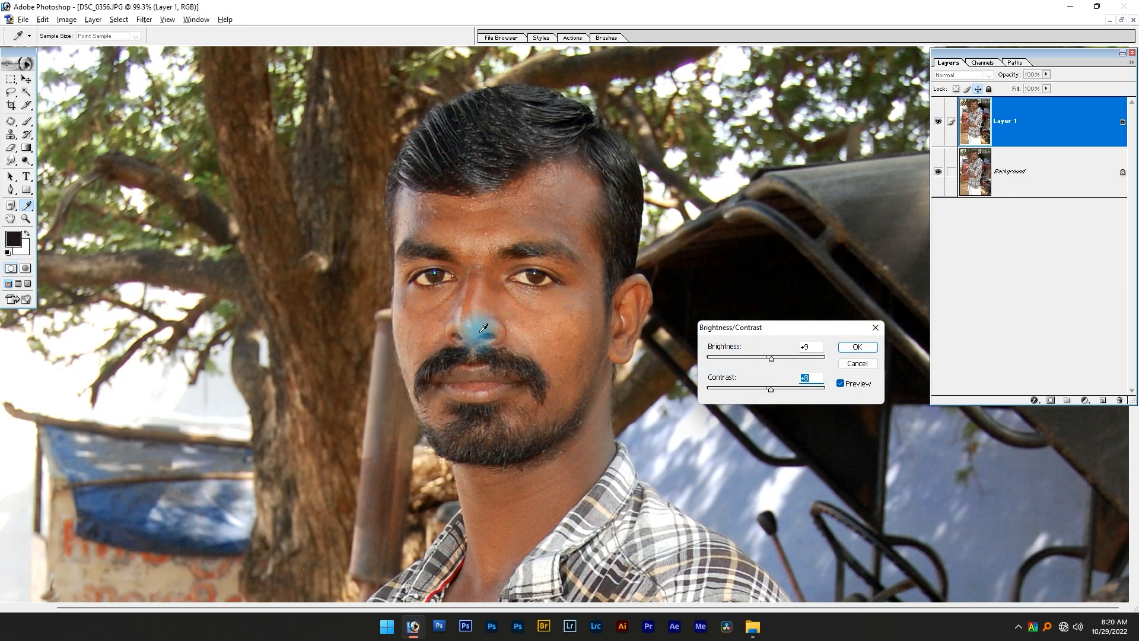
{"action": "left_click", "coordinate": [807, 346]}
{"action": "left_click", "coordinate": [857, 346]}
{"action": "key", "text": "v"}
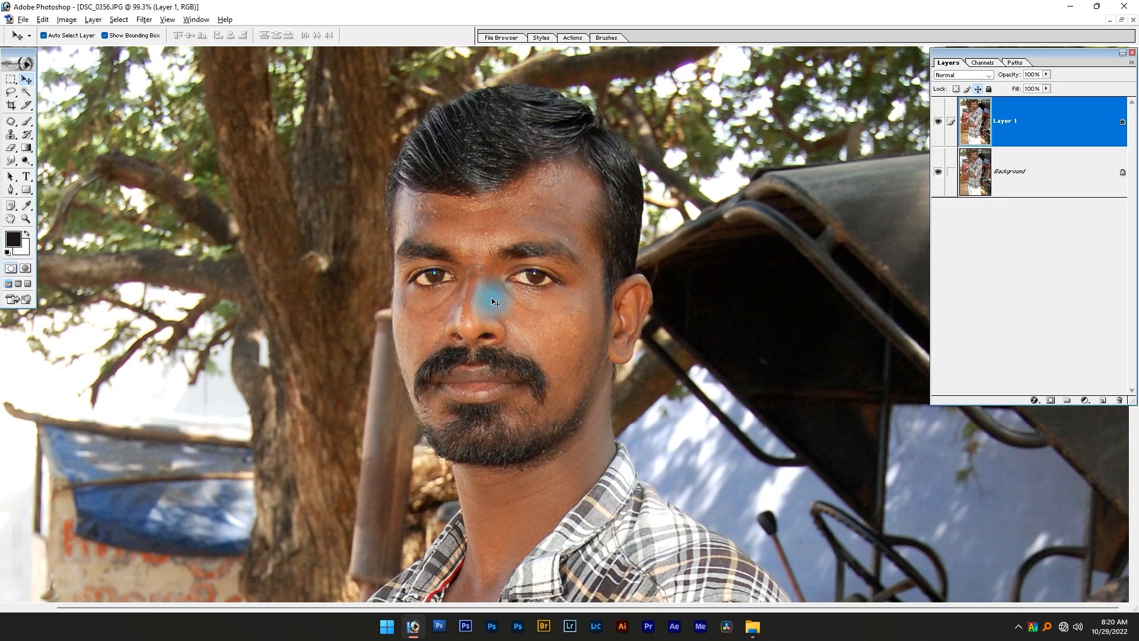
Step: Brighten the midtones of the duplicated layer with an RGB Curves point at input 118, output 125
{"action": "key", "text": "ctrl+m"}
{"action": "left_click_drag", "start_coordinate": [810, 35], "coordinate": [717, 210]}
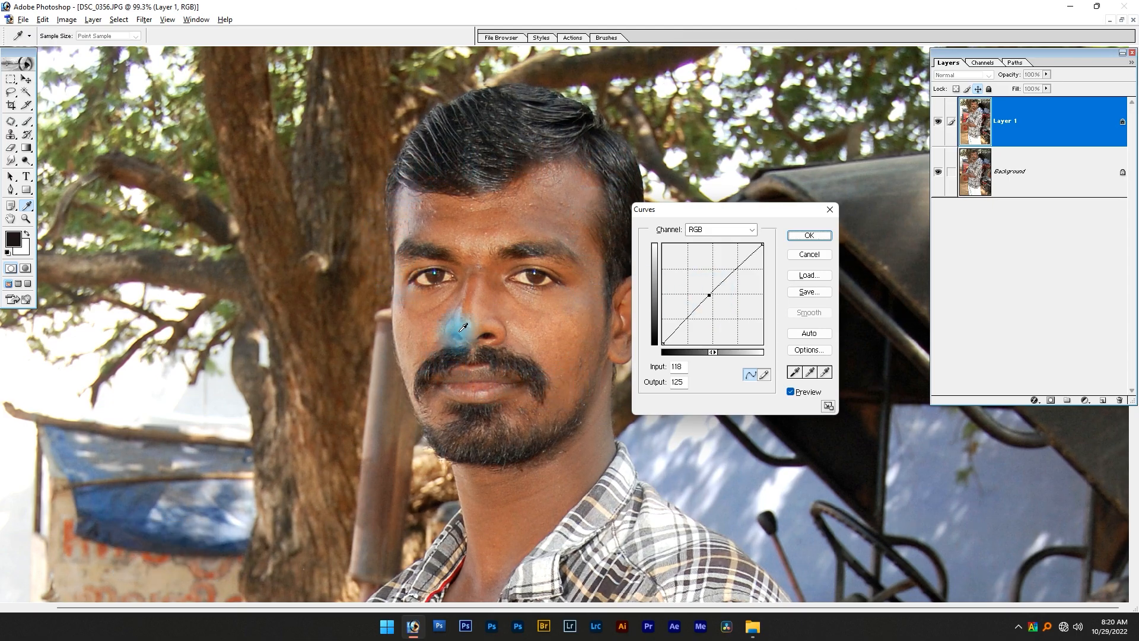
{"action": "left_click", "coordinate": [809, 236]}
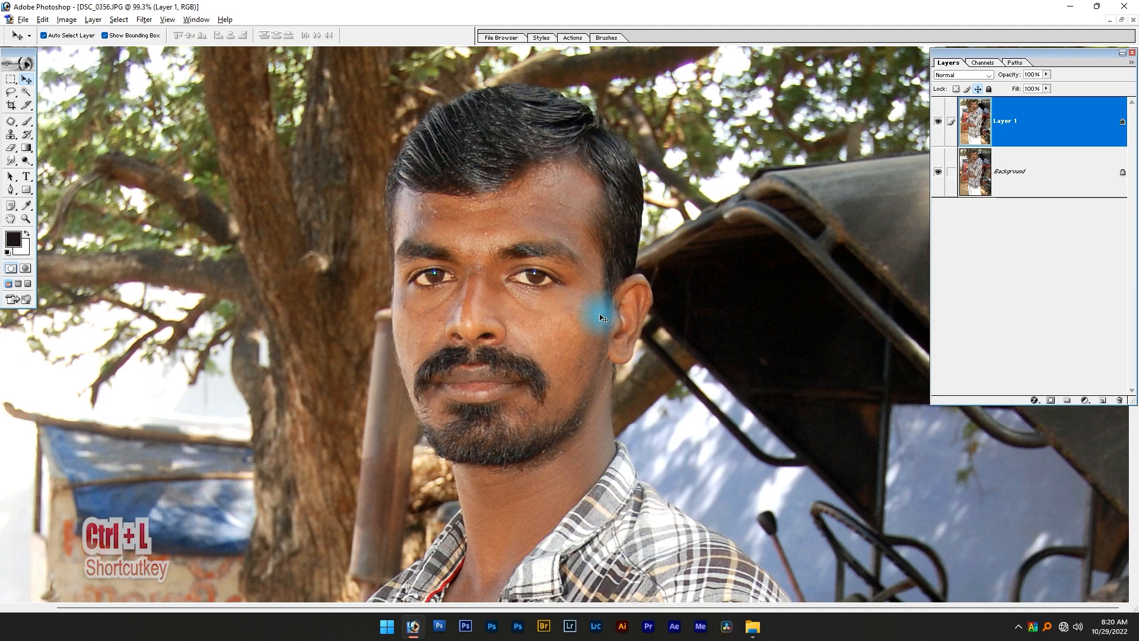
Step: Apply a Levels adjustment to the duplicated layer with a shadow input of 0 and a highlight input of 250
{"action": "key", "text": "ctrl+l"}
{"action": "left_click_drag", "start_coordinate": [767, 111], "coordinate": [706, 353]}
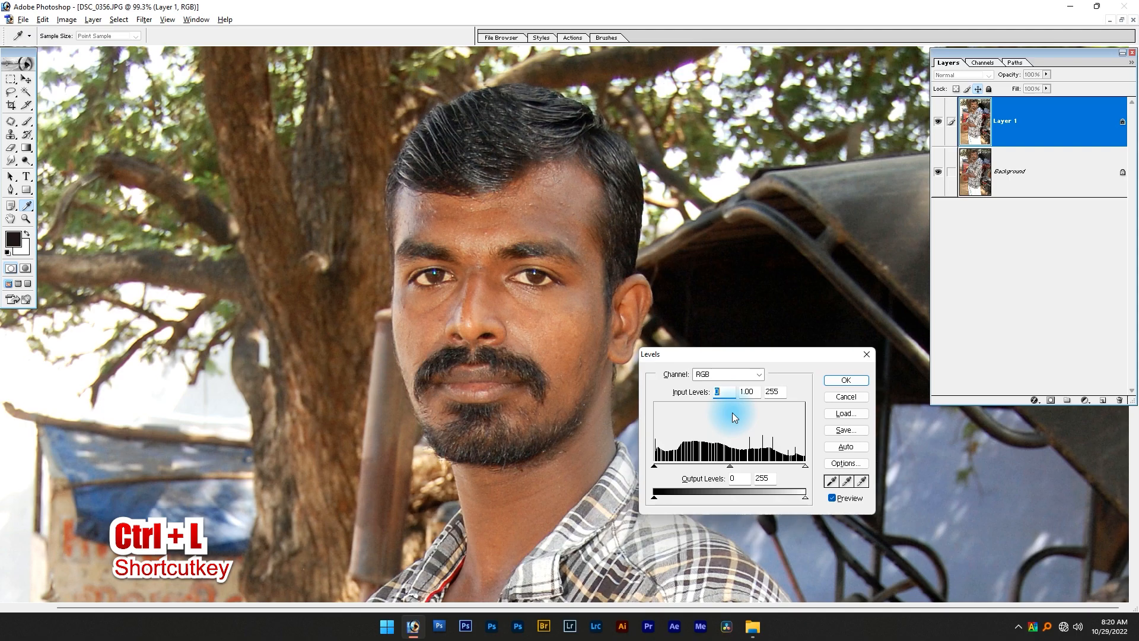
{"action": "type", "text": "0"}
{"action": "key", "text": "Tab"}
{"action": "key", "text": "Tab"}
{"action": "type", "text": "250"}
{"action": "left_click", "coordinate": [859, 376]}
{"action": "key", "text": "v"}
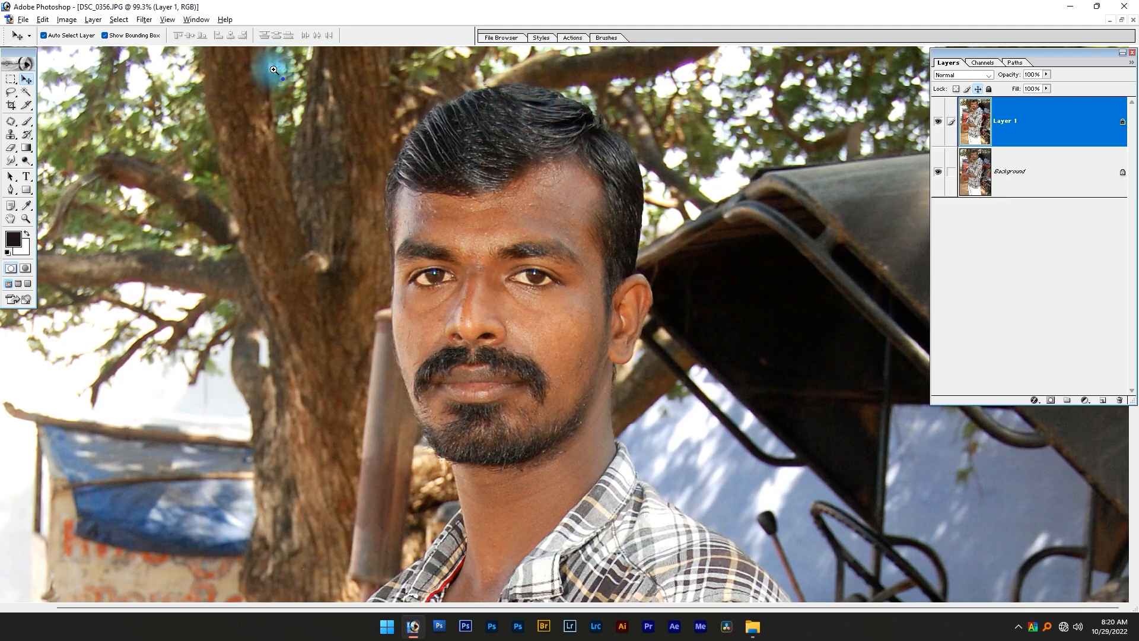
Step: Apply a Color Balance adjustment to the highlights of the duplicated layer with color levels +8, +7 and +6
{"action": "left_click_drag", "start_coordinate": [274, 78], "coordinate": [815, 530]}
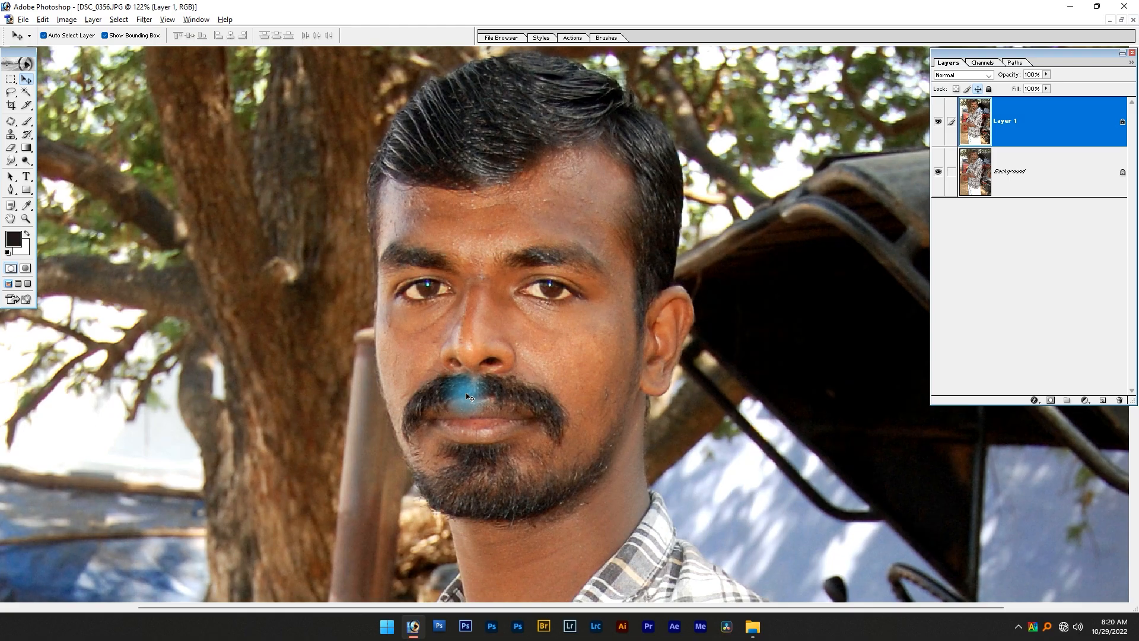
{"action": "key", "text": "ctrl+0"}
{"action": "left_click_drag", "start_coordinate": [515, 99], "coordinate": [630, 207]}
{"action": "left_click_drag", "start_coordinate": [512, 364], "coordinate": [551, 408]}
{"action": "key", "text": "ctrl+alt+0"}
{"action": "key", "text": "ctrl+b"}
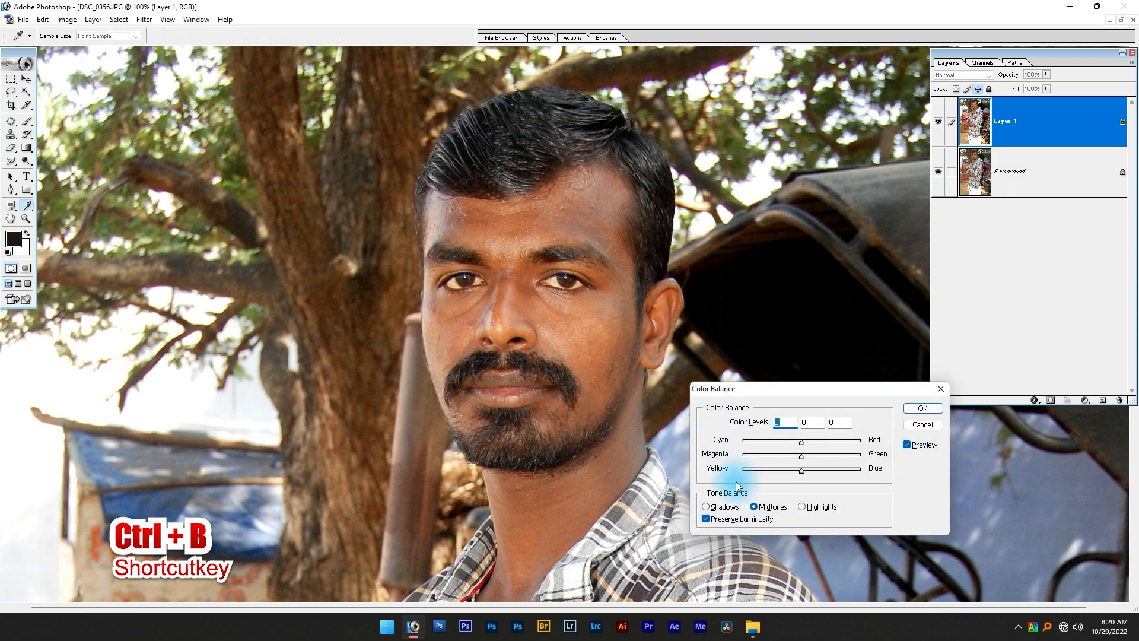
{"action": "left_click", "coordinate": [813, 507]}
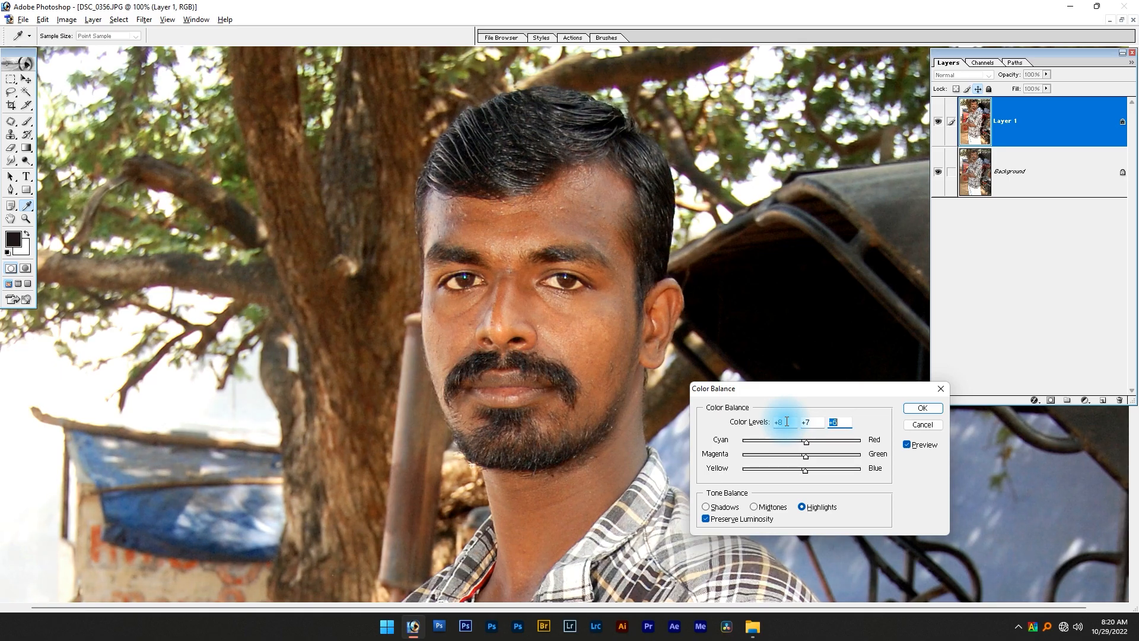
{"action": "key", "text": "Return"}
{"action": "key", "text": "v"}
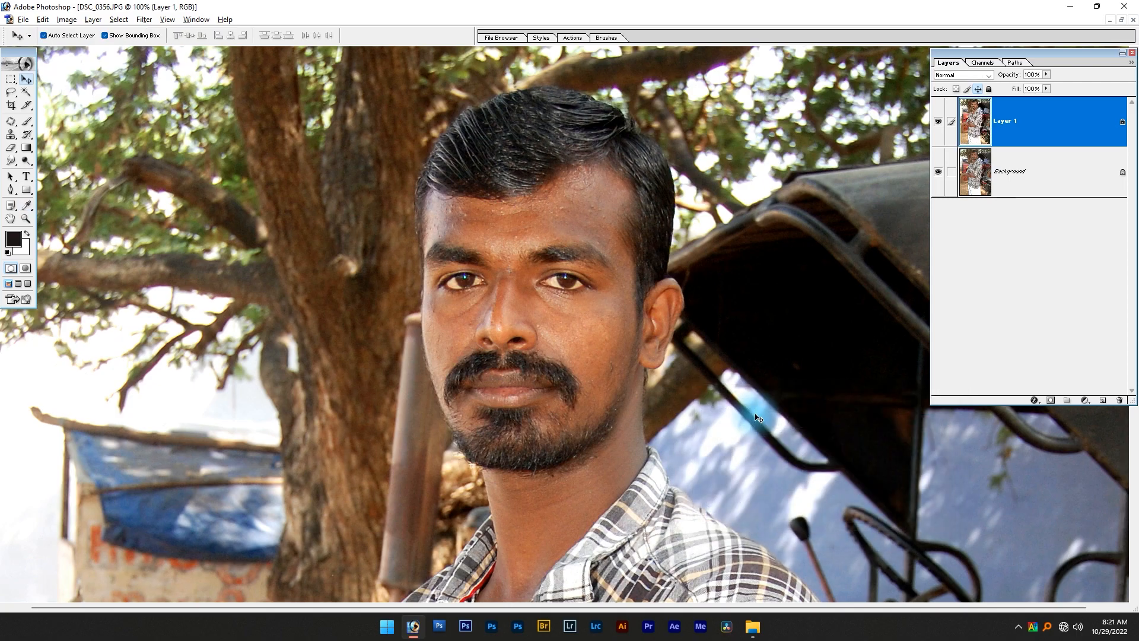
Step: Raise the saturation of the duplicated layer to +7 with a Hue/Saturation adjustment
{"action": "key", "text": "ctrl+u"}
{"action": "key", "text": "Tab"}
{"action": "key", "text": "Up"}
{"action": "key", "text": "Up"}
{"action": "key", "text": "Up"}
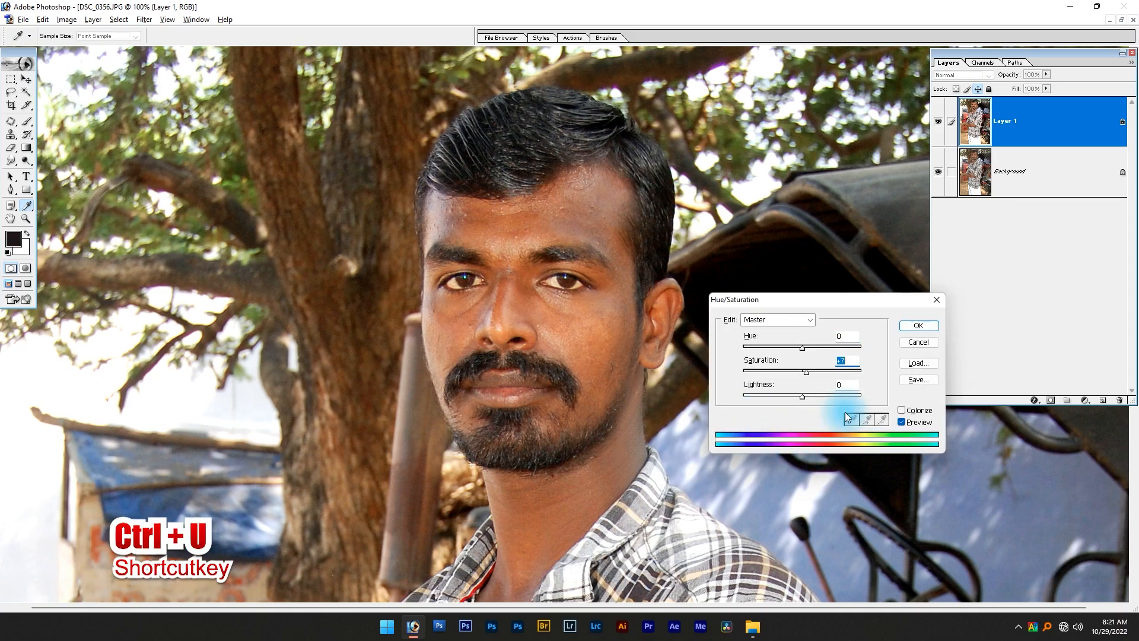
{"action": "key", "text": "Return"}
Step: Compare the corrected portrait with the original by hiding and showing the duplicated layer
{"action": "key", "text": "ctrl+0"}
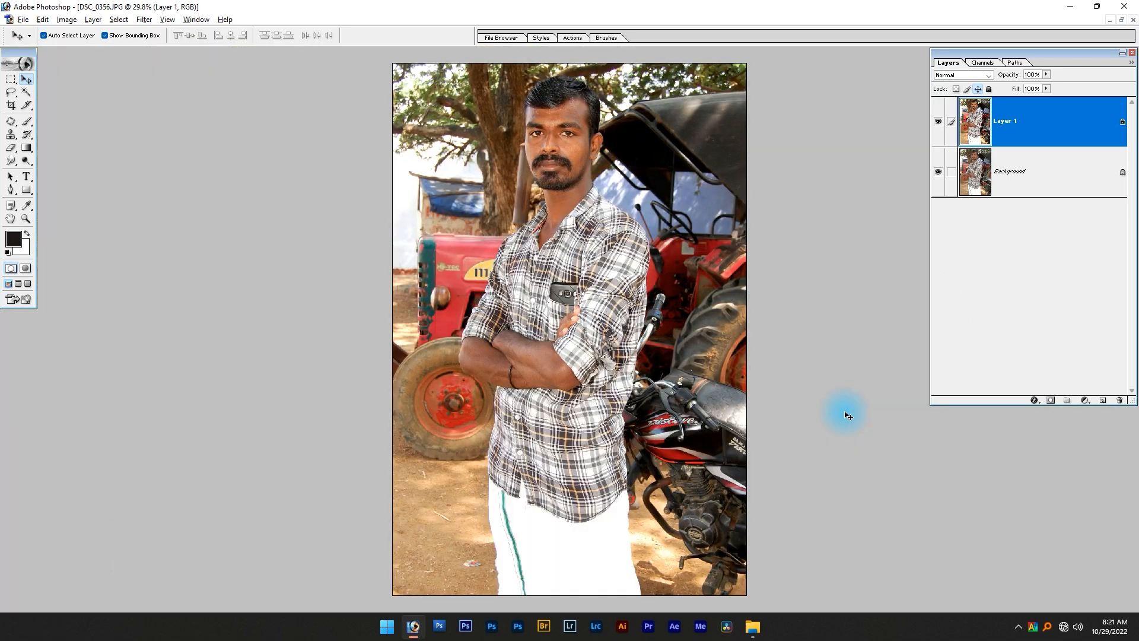
{"action": "left_click_drag", "start_coordinate": [459, 134], "coordinate": [831, 415]}
{"action": "left_click_drag", "start_coordinate": [617, 361], "coordinate": [620, 473]}
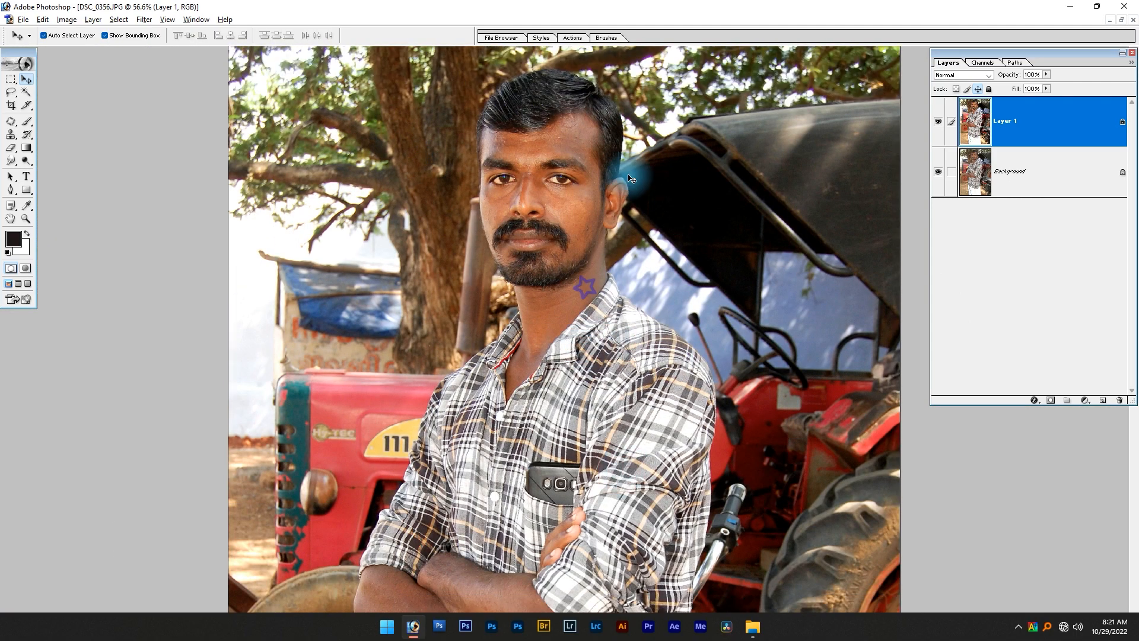
{"action": "left_click", "coordinate": [937, 123]}
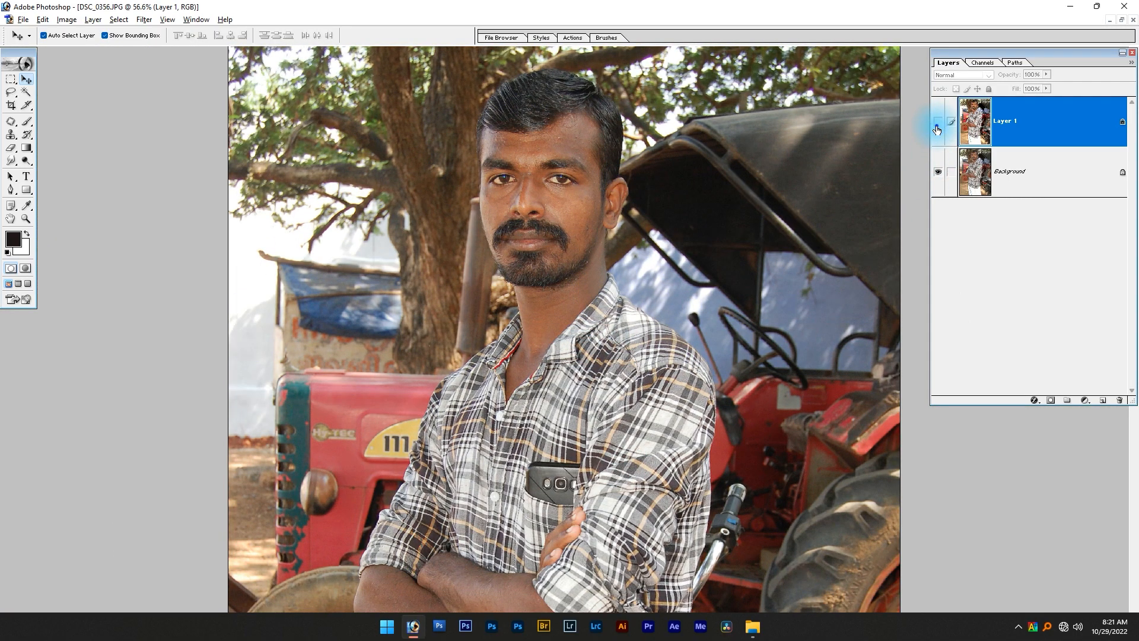
{"action": "left_click", "coordinate": [937, 122]}
Step: Delete a rectangular area covering the tree and half of the face from the duplicated layer and deselect
{"action": "key", "text": "m"}
{"action": "left_click_drag", "start_coordinate": [376, 58], "coordinate": [526, 328]}
{"action": "key", "text": "Delete"}
{"action": "key", "text": "ctrl+d"}
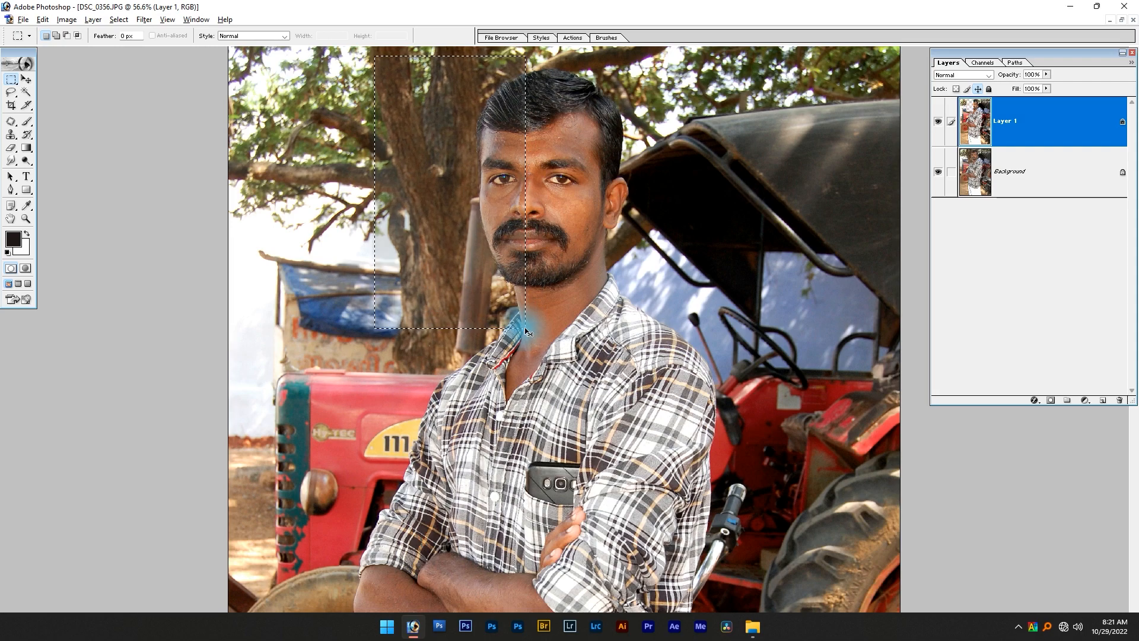
Step: Examine the face closely to compare the original half with the corrected half
{"action": "left_click_drag", "start_coordinate": [445, 124], "coordinate": [610, 267]}
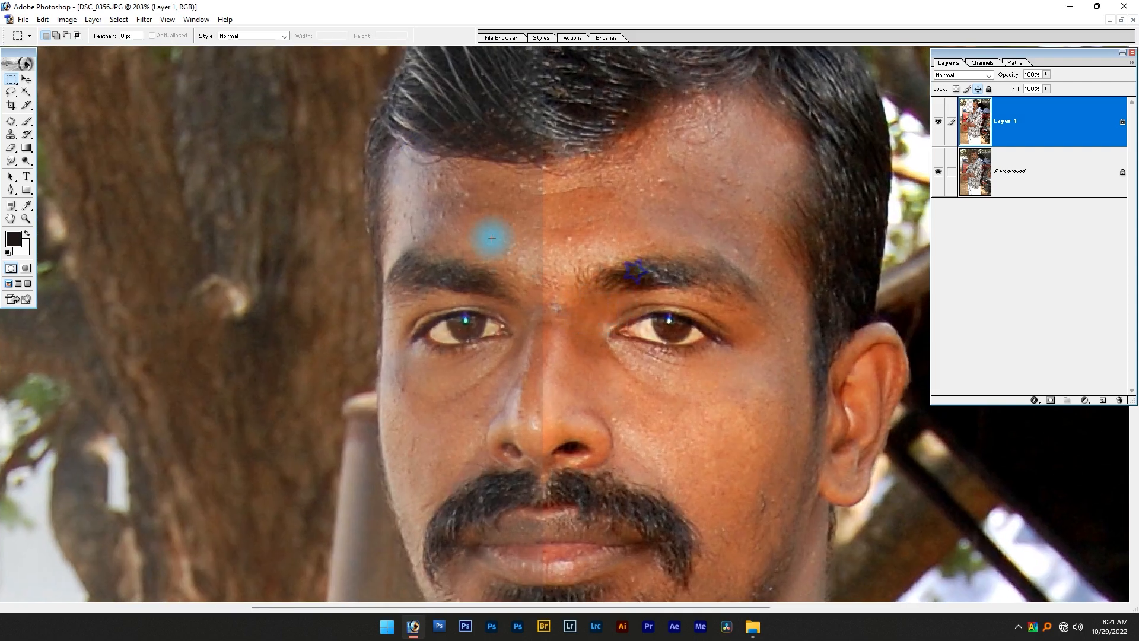
{"action": "left_click_drag", "start_coordinate": [597, 184], "coordinate": [538, 54]}
{"action": "key", "text": "v"}
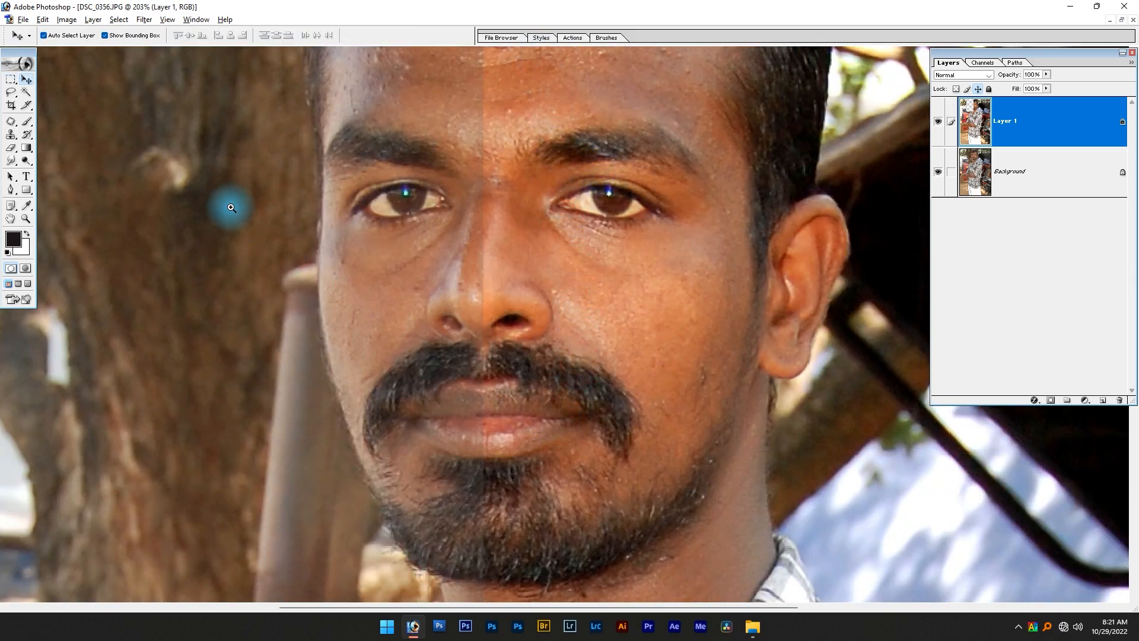
{"action": "scroll", "coordinate": [538, 487], "scroll_direction": "down", "scroll_amount": 3}
{"action": "left_click_drag", "start_coordinate": [778, 616], "coordinate": [778, 616]}
{"action": "left_click_drag", "start_coordinate": [615, 315], "coordinate": [634, 520]}
{"action": "left_click_drag", "start_coordinate": [407, 285], "coordinate": [797, 585]}
{"action": "left_click_drag", "start_coordinate": [399, 330], "coordinate": [393, 475]}
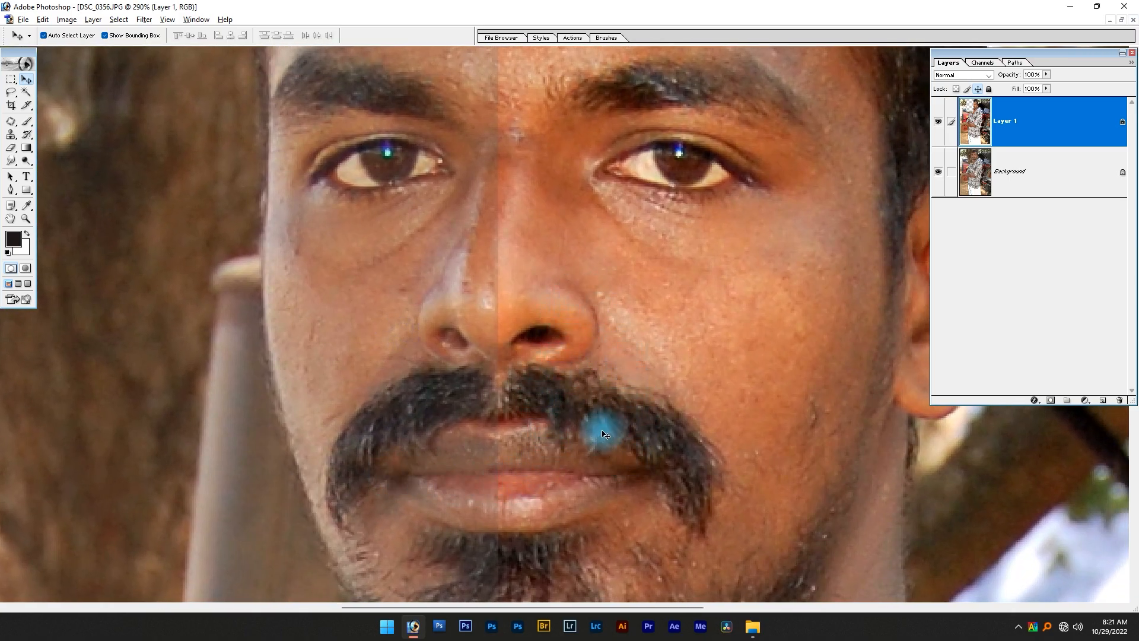
{"action": "key", "text": "ctrl+alt+0"}
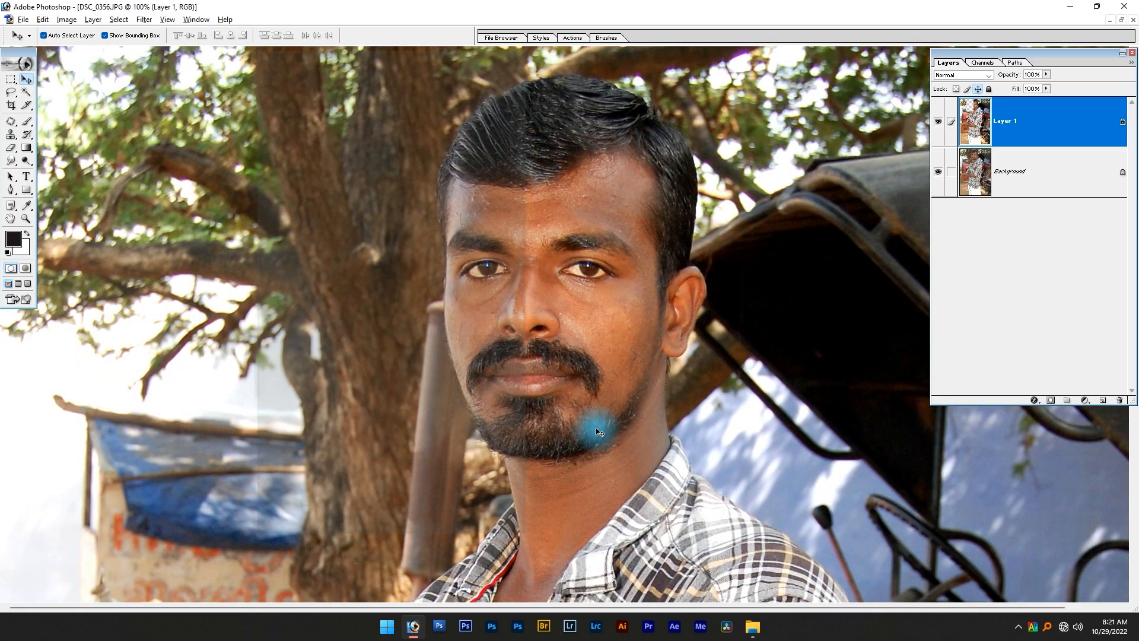
{"action": "key", "text": "ctrl+plus"}
{"action": "left_click_drag", "start_coordinate": [525, 253], "coordinate": [505, 336]}
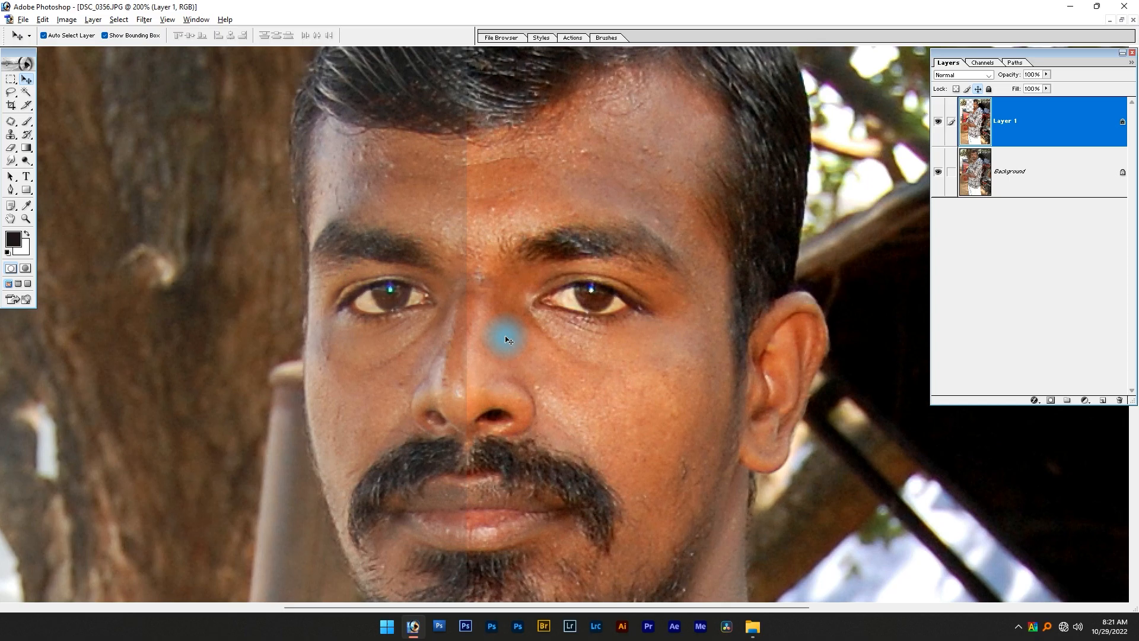
{"action": "right_click", "coordinate": [661, 379]}
{"action": "left_click", "coordinate": [677, 387]}
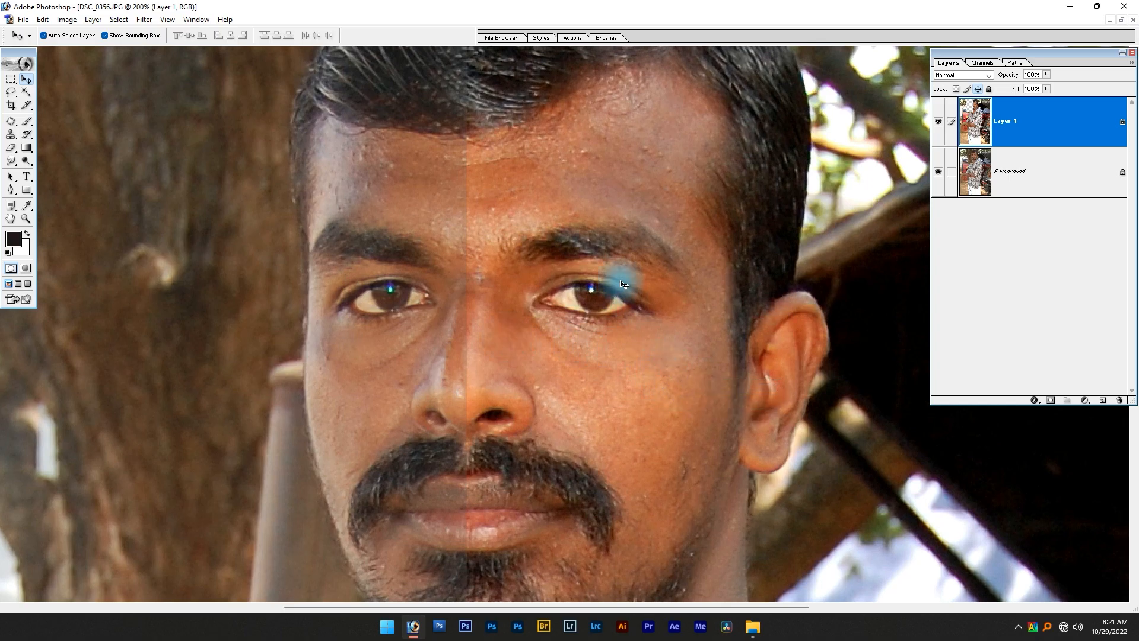
{"action": "scroll", "coordinate": [625, 286], "scroll_direction": "down", "scroll_amount": 1}
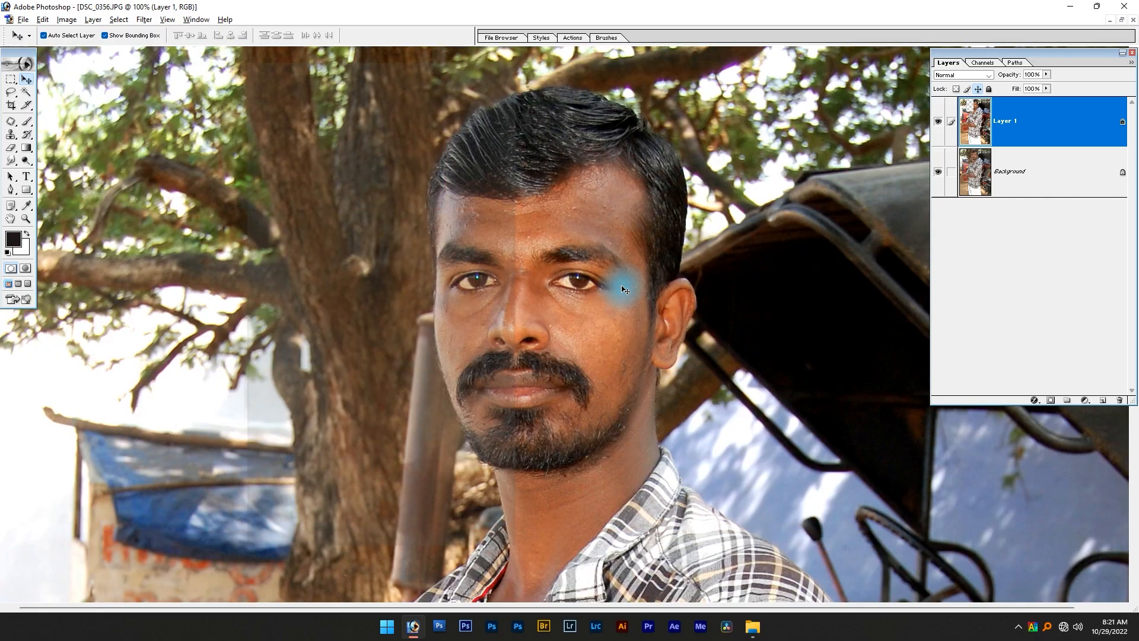
Step: Open the Topaz Adjust 5 filter for the duplicated layer and choose the Clarity preset from the Adjust 4 Preset List
{"action": "left_click", "coordinate": [143, 21]}
{"action": "mouse_move", "coordinate": [226, 309]}
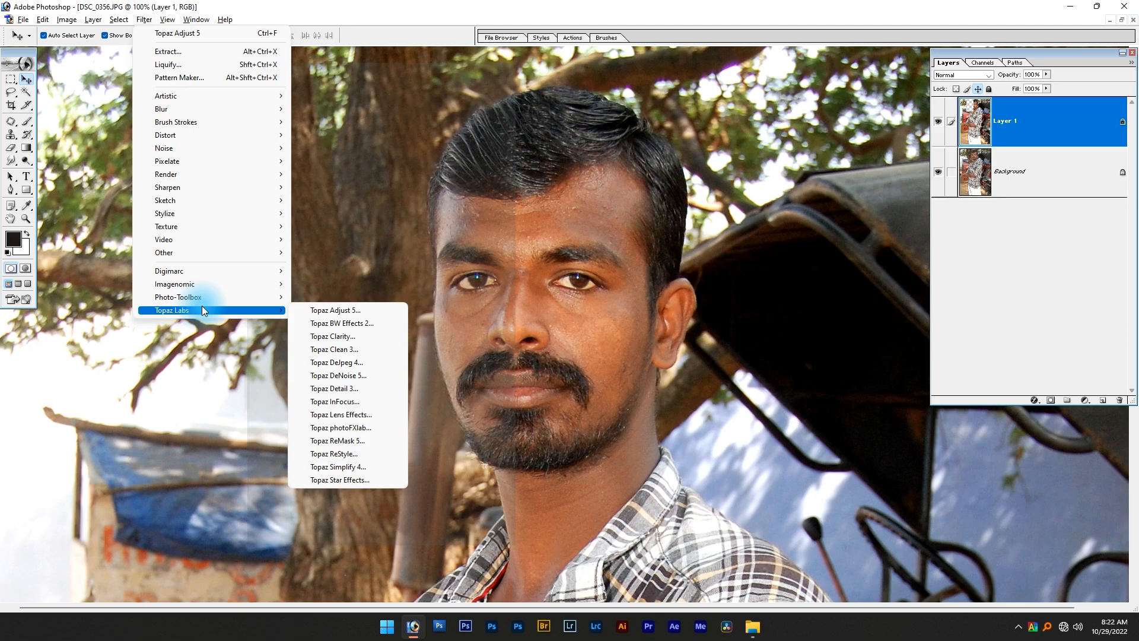
{"action": "left_click", "coordinate": [320, 310]}
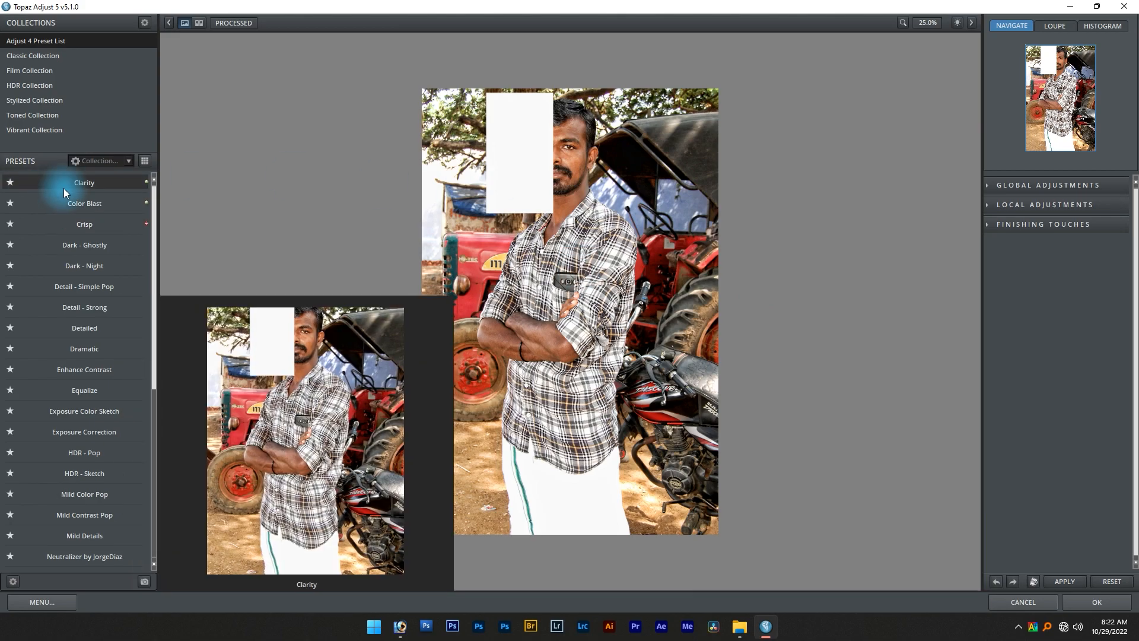
{"action": "left_click", "coordinate": [66, 188]}
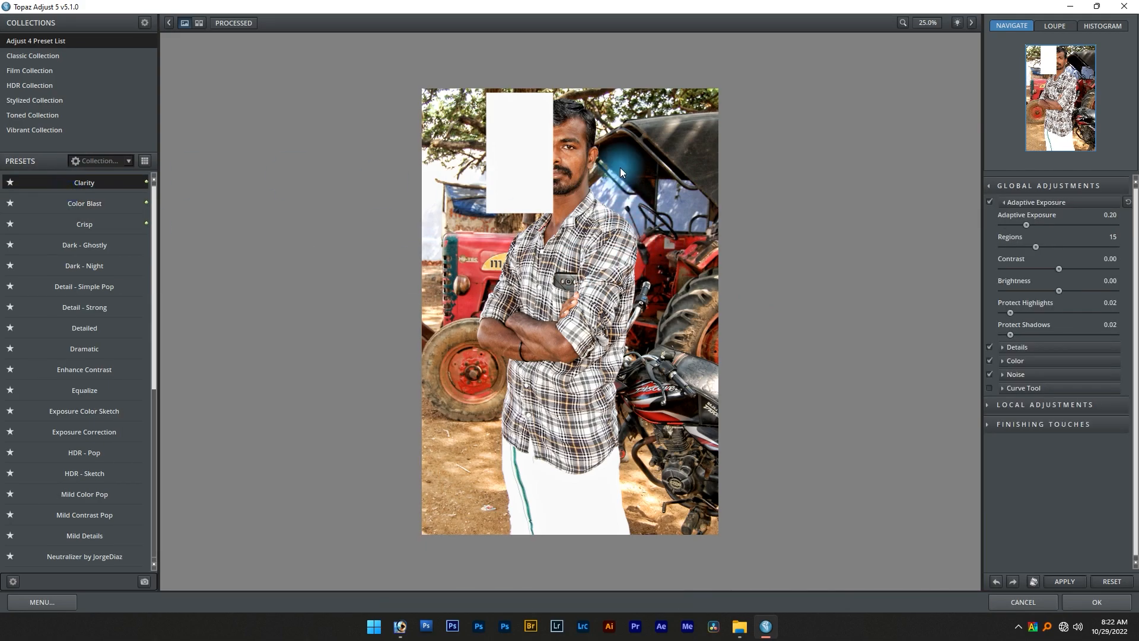
Step: Check the preset's effect on the enlarged face, open its Details settings and apply the filter
{"action": "scroll", "coordinate": [621, 167], "scroll_direction": "up", "scroll_amount": 6}
{"action": "left_click_drag", "start_coordinate": [620, 167], "coordinate": [451, 542]}
{"action": "left_click", "coordinate": [312, 407]}
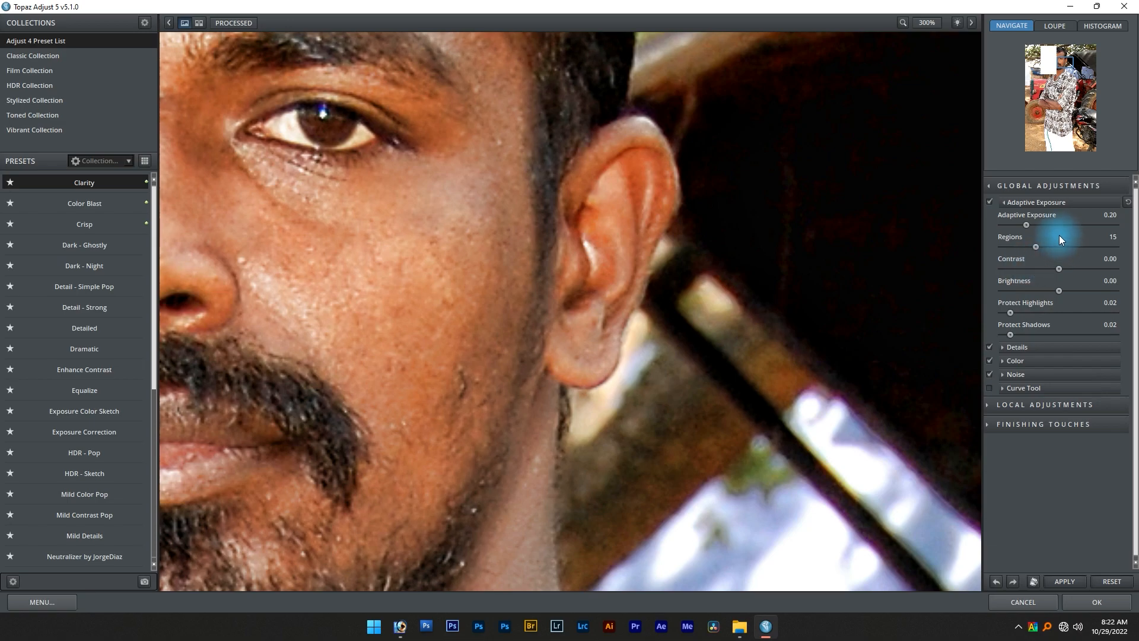
{"action": "left_click", "coordinate": [1027, 347]}
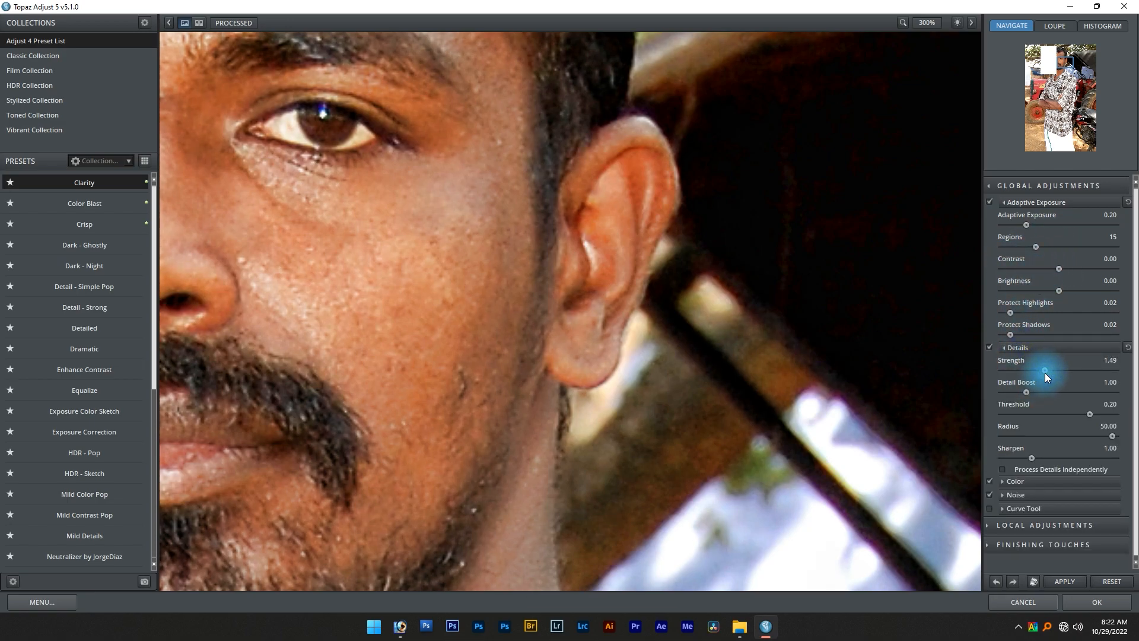
{"action": "left_click", "coordinate": [1098, 602]}
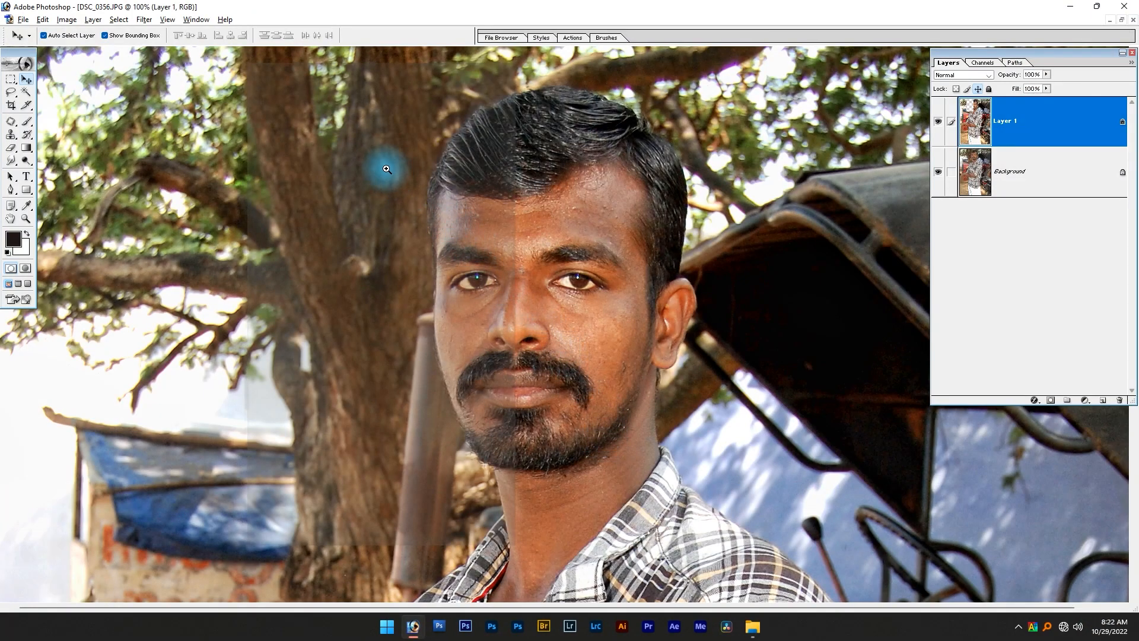
Step: Compare the filtered face with the original by hiding and showing the duplicated layer
{"action": "left_click_drag", "start_coordinate": [387, 169], "coordinate": [728, 534]}
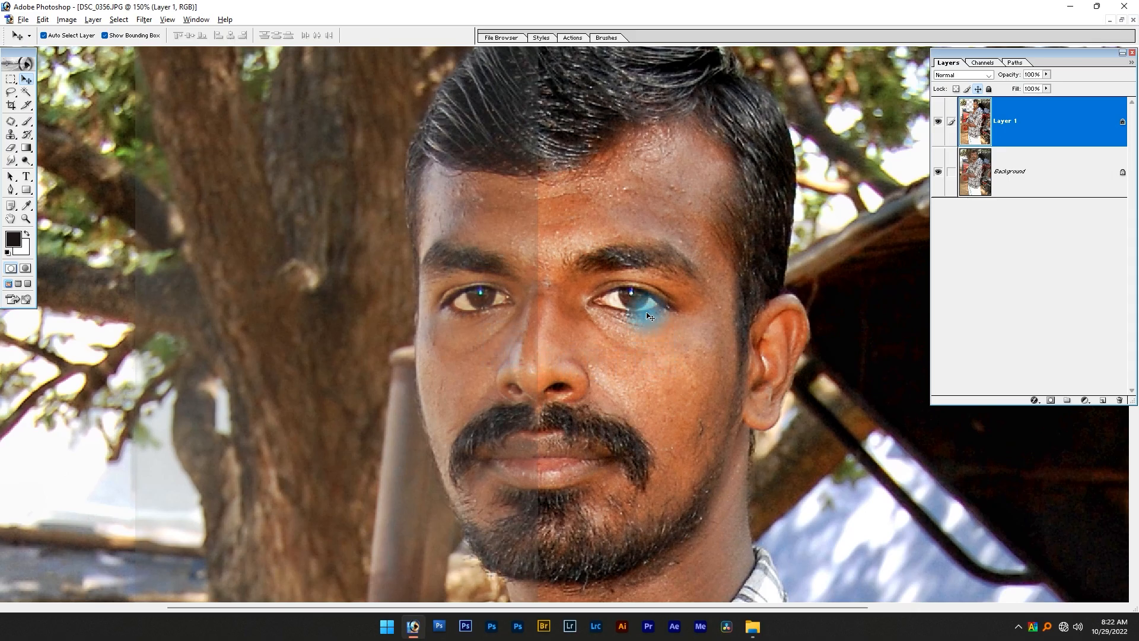
{"action": "key", "text": "ctrl+0"}
{"action": "left_click_drag", "start_coordinate": [506, 98], "coordinate": [708, 362]}
{"action": "left_click_drag", "start_coordinate": [549, 176], "coordinate": [601, 343]}
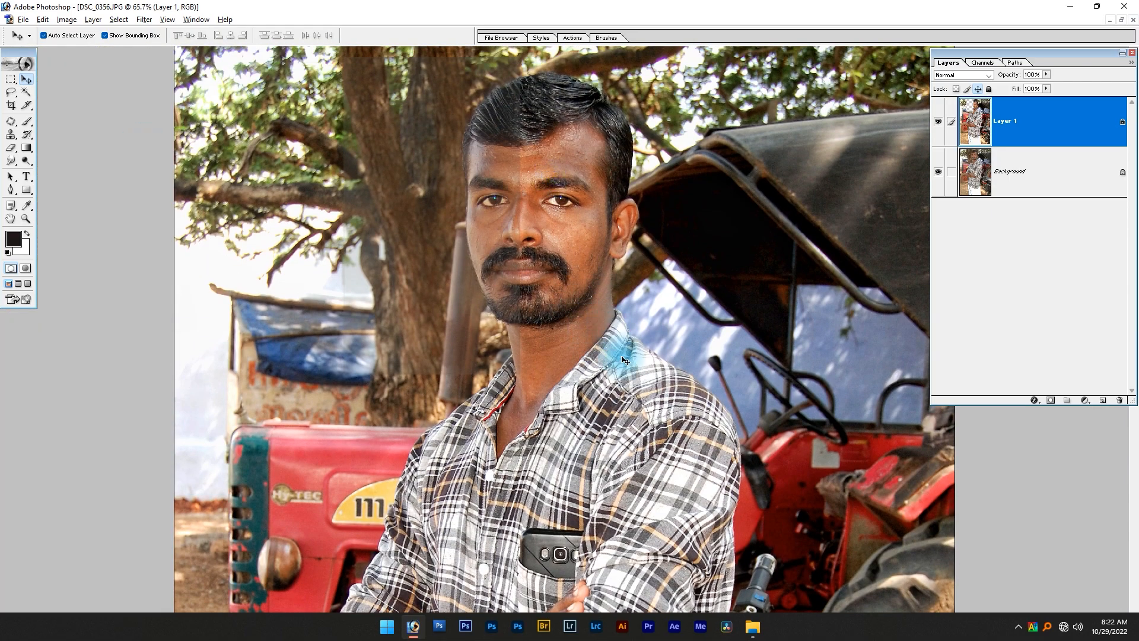
{"action": "key", "text": "ctrl+0"}
{"action": "left_click", "coordinate": [937, 121]}
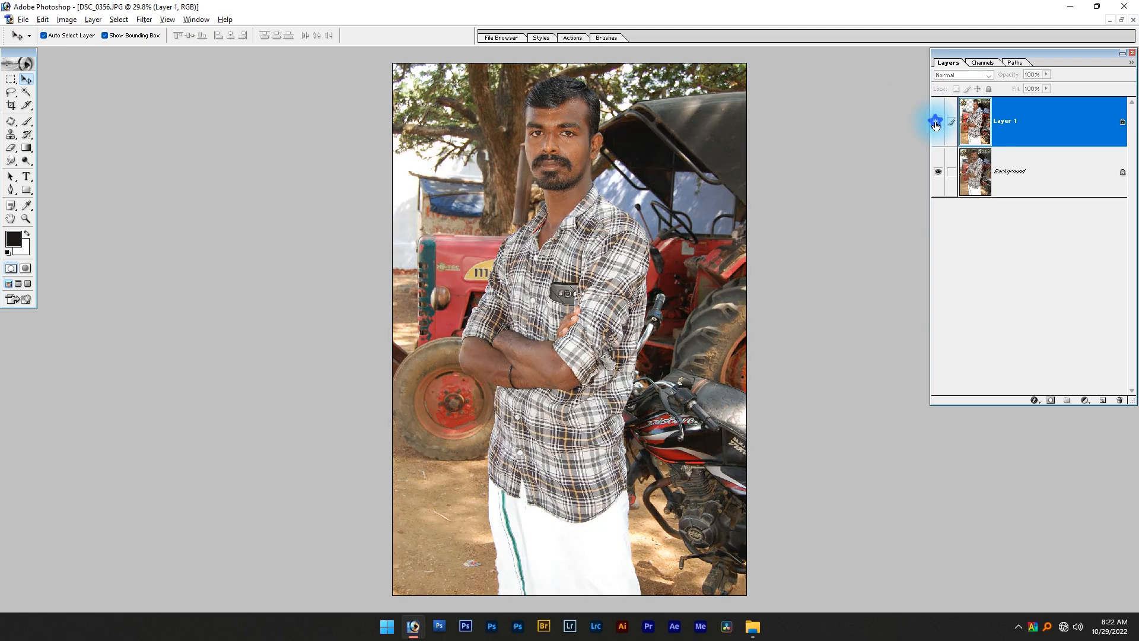
{"action": "left_click_drag", "start_coordinate": [628, 88], "coordinate": [526, 246]}
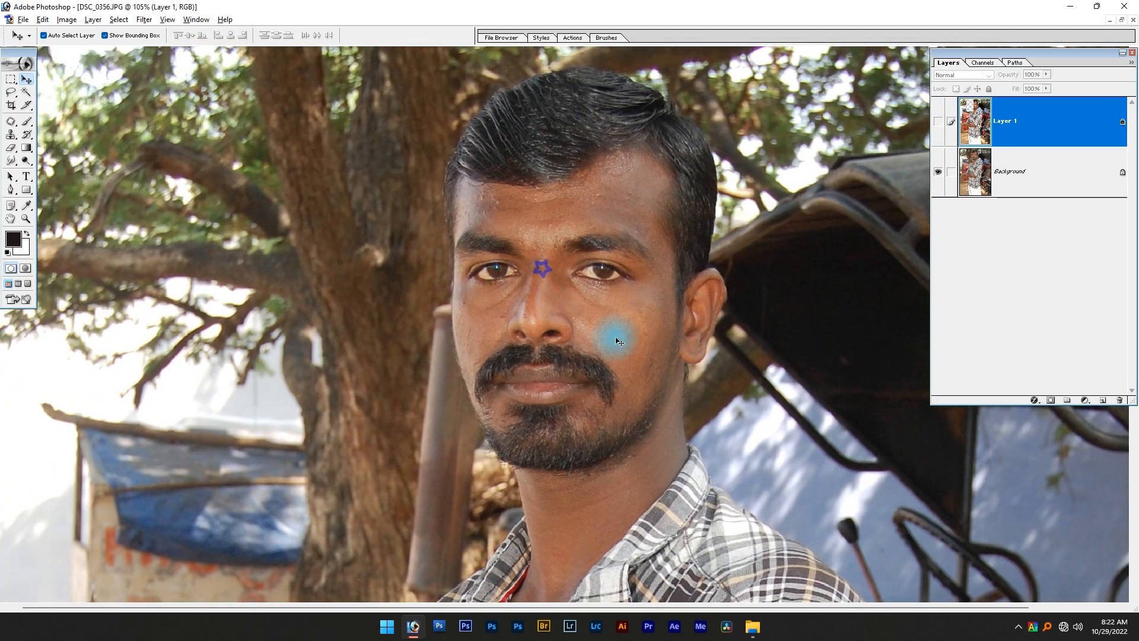
{"action": "left_click", "coordinate": [936, 123]}
{"action": "left_click", "coordinate": [937, 122]}
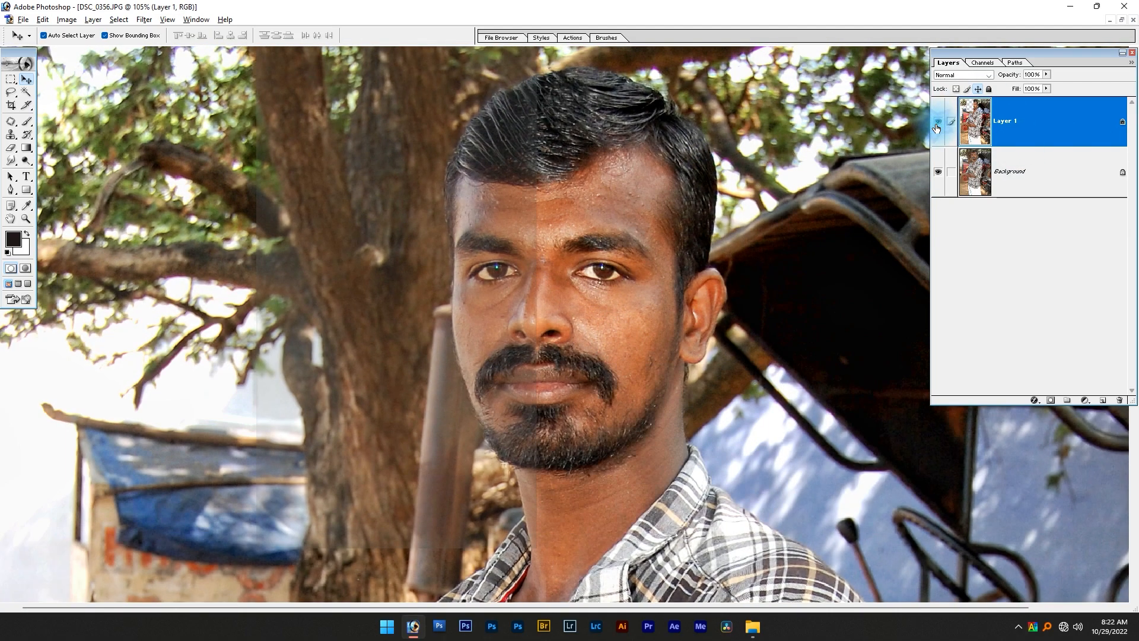
Step: Compare the whole picture, then the shirt, tractor and motorcycle, with the original by toggling the duplicated layer's visibility
{"action": "key", "text": "ctrl+0"}
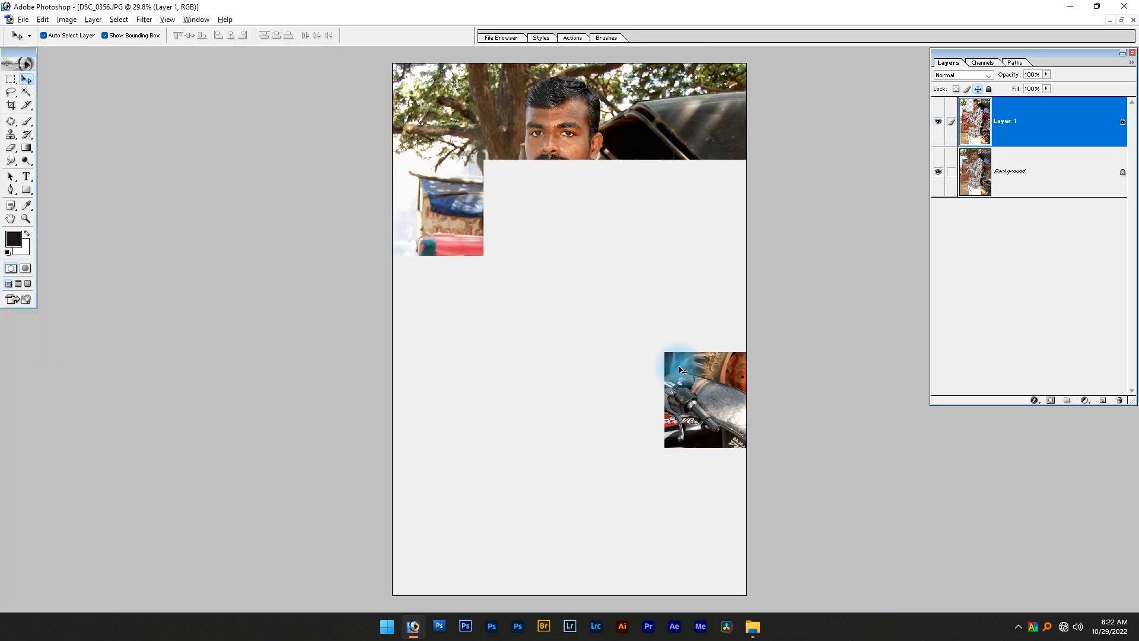
{"action": "left_click", "coordinate": [937, 123]}
{"action": "left_click", "coordinate": [937, 123]}
{"action": "left_click", "coordinate": [938, 122]}
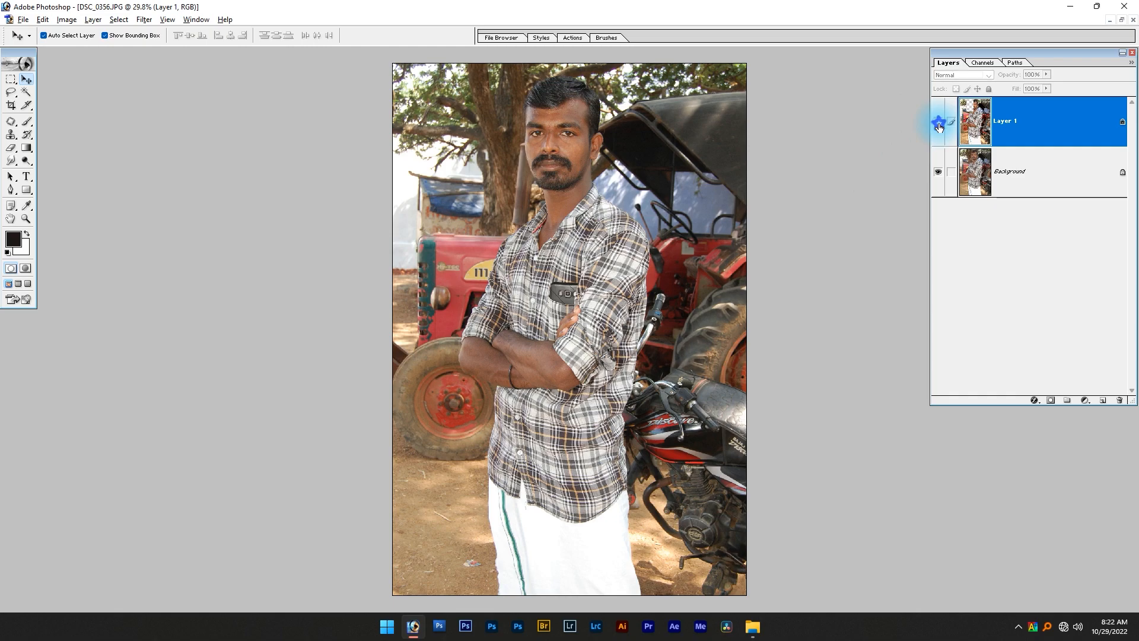
{"action": "left_click_drag", "start_coordinate": [519, 209], "coordinate": [425, 423]}
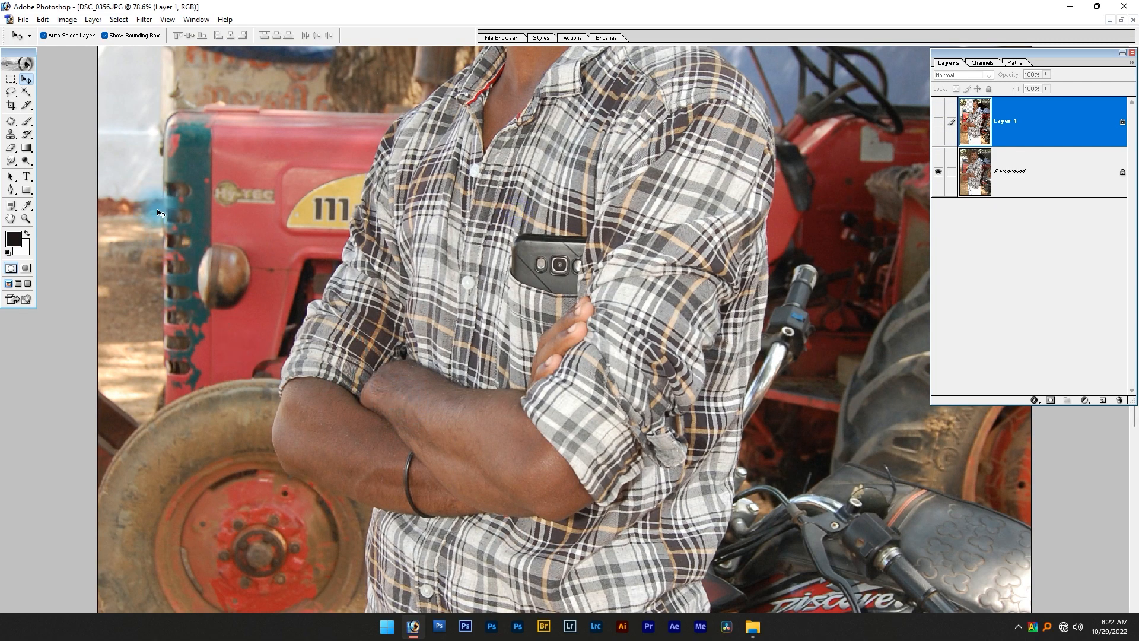
{"action": "left_click_drag", "start_coordinate": [550, 359], "coordinate": [356, 235]}
{"action": "key", "text": "Tab"}
{"action": "left_click_drag", "start_coordinate": [950, 310], "coordinate": [729, 266]}
{"action": "key", "text": "Tab"}
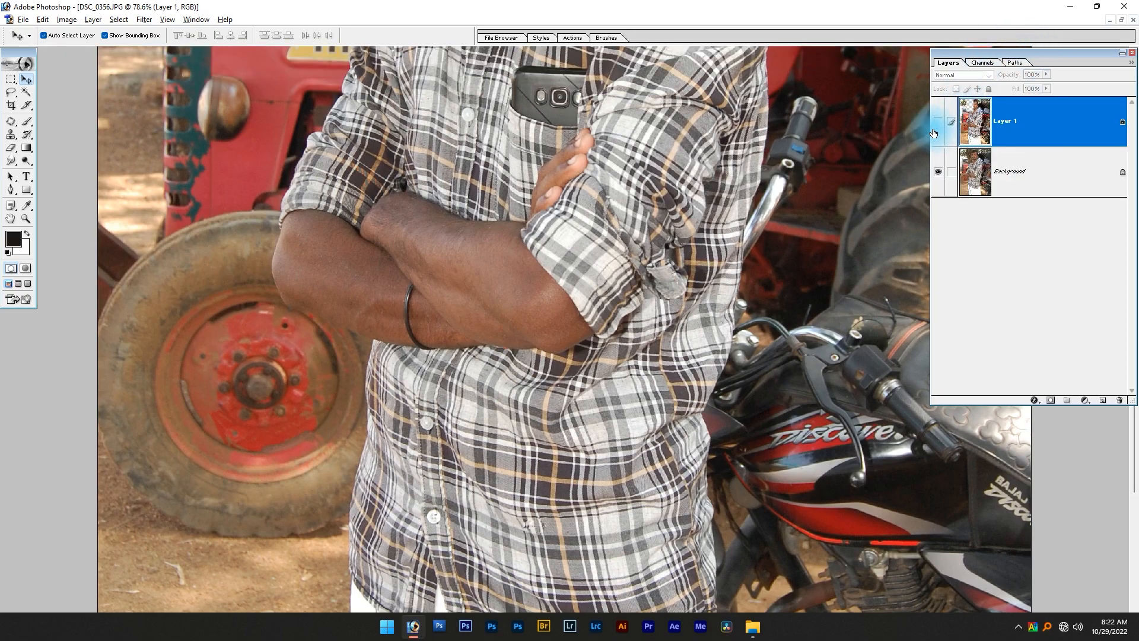
{"action": "left_click", "coordinate": [933, 123]}
Step: Examine the filtered shirt, tractor, motorcycle and face with the panels hidden
{"action": "key", "text": "Tab"}
{"action": "left_click_drag", "start_coordinate": [275, 292], "coordinate": [297, 468]}
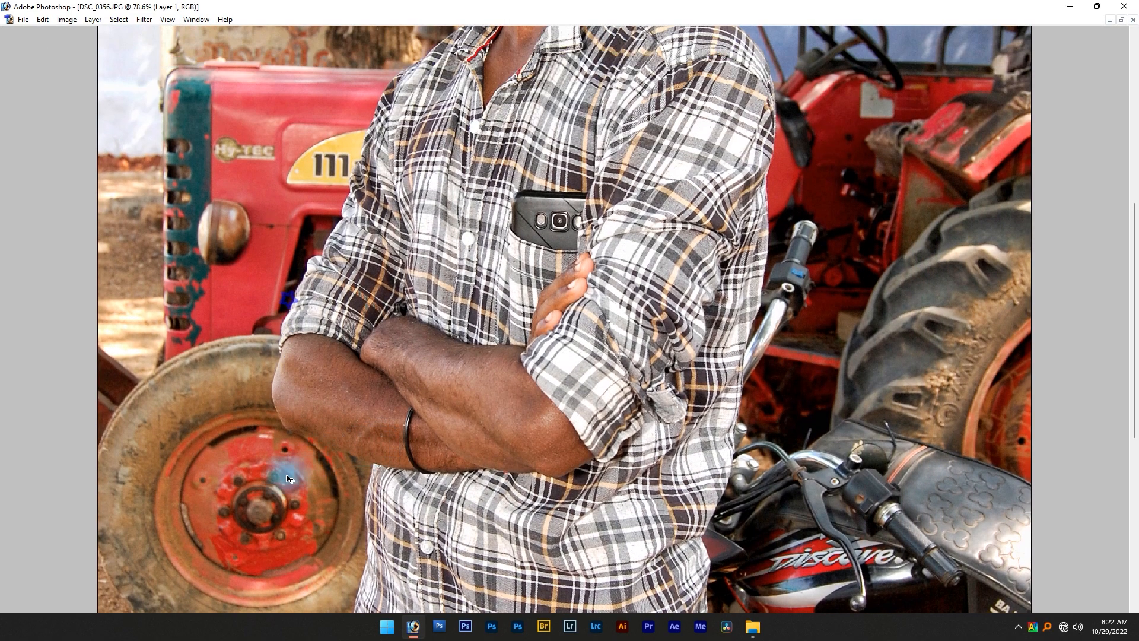
{"action": "scroll", "coordinate": [382, 264], "scroll_direction": "down", "scroll_amount": 5}
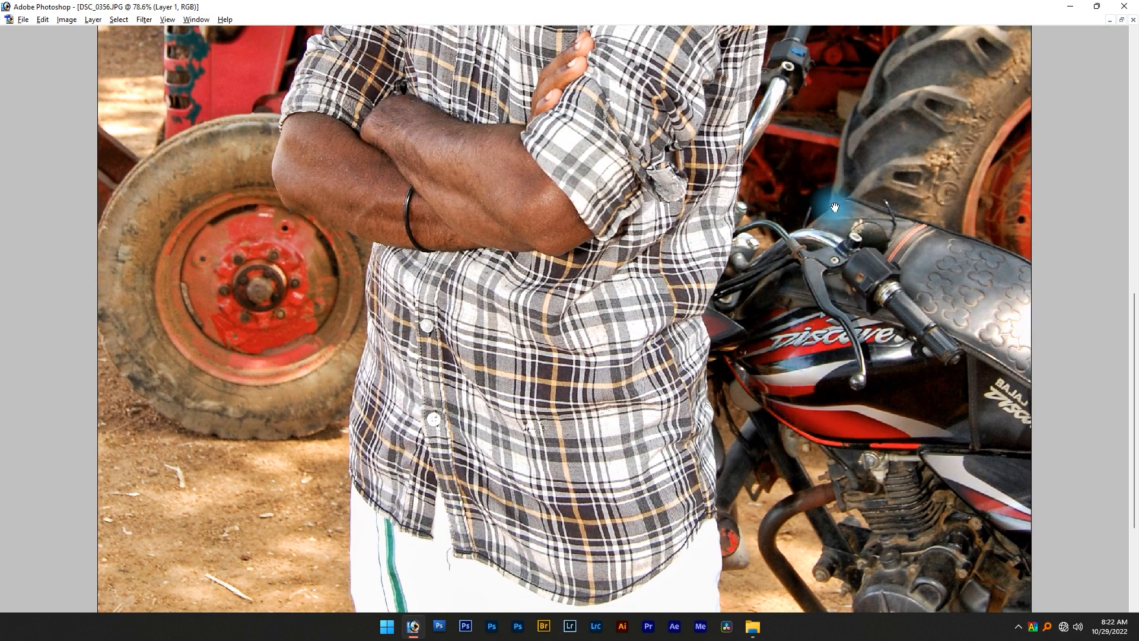
{"action": "scroll", "coordinate": [800, 278], "scroll_direction": "up", "scroll_amount": 5}
{"action": "scroll", "coordinate": [800, 278], "scroll_direction": "up", "scroll_amount": 5}
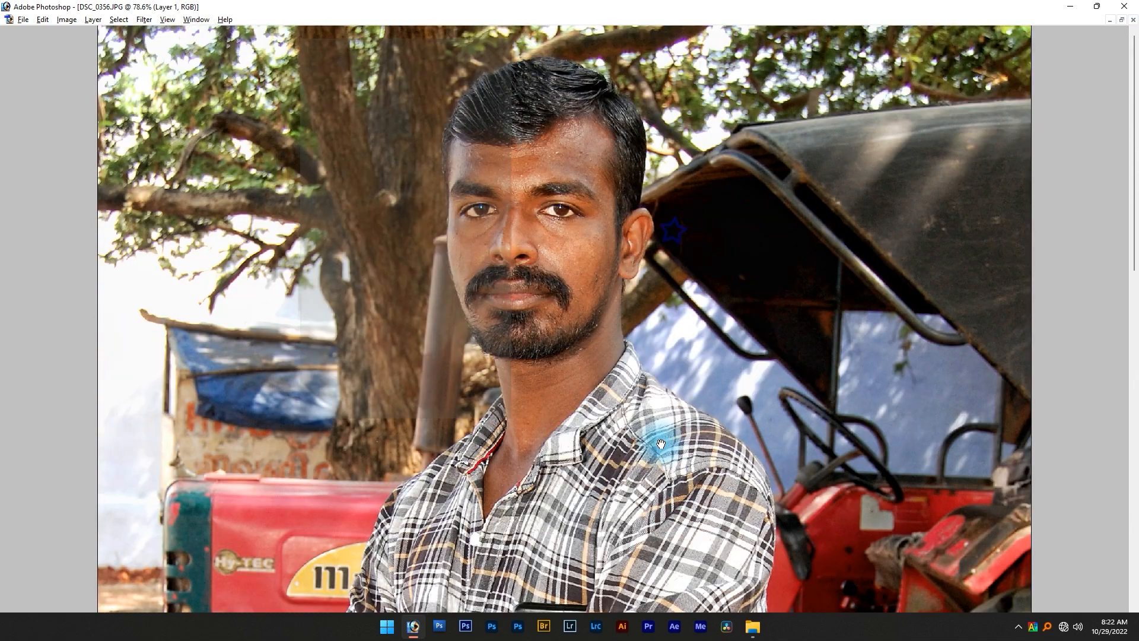
{"action": "left_click", "coordinate": [443, 348]}
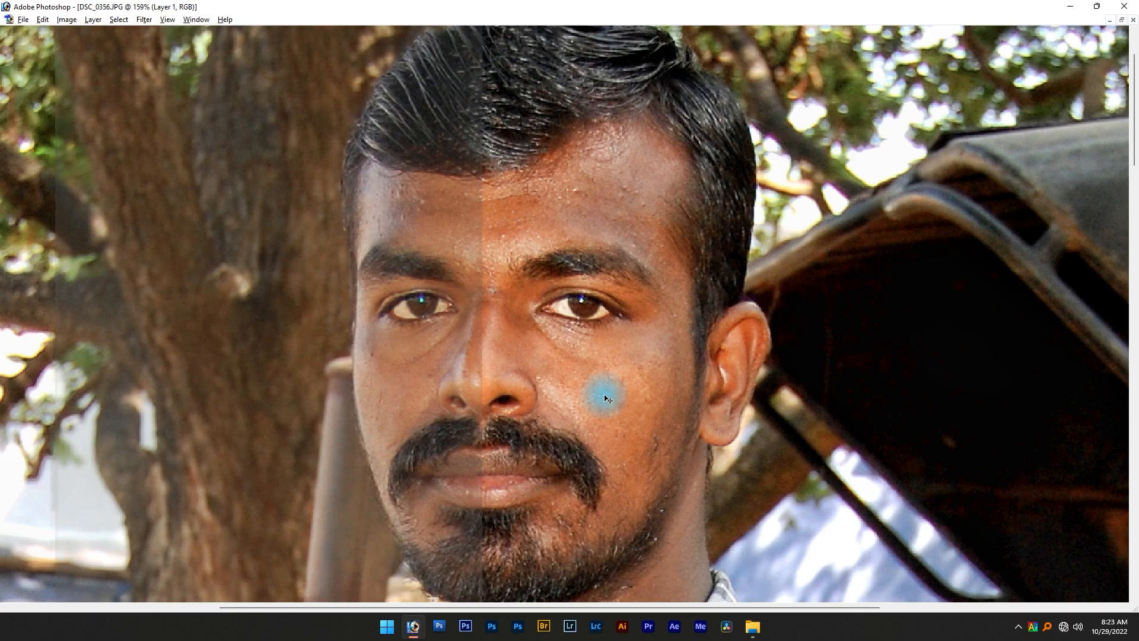
Step: Close the DSC_0356 image without saving and open DSC_0276 from the Editing folder in Photoshop
{"action": "key", "text": "ctrl+0"}
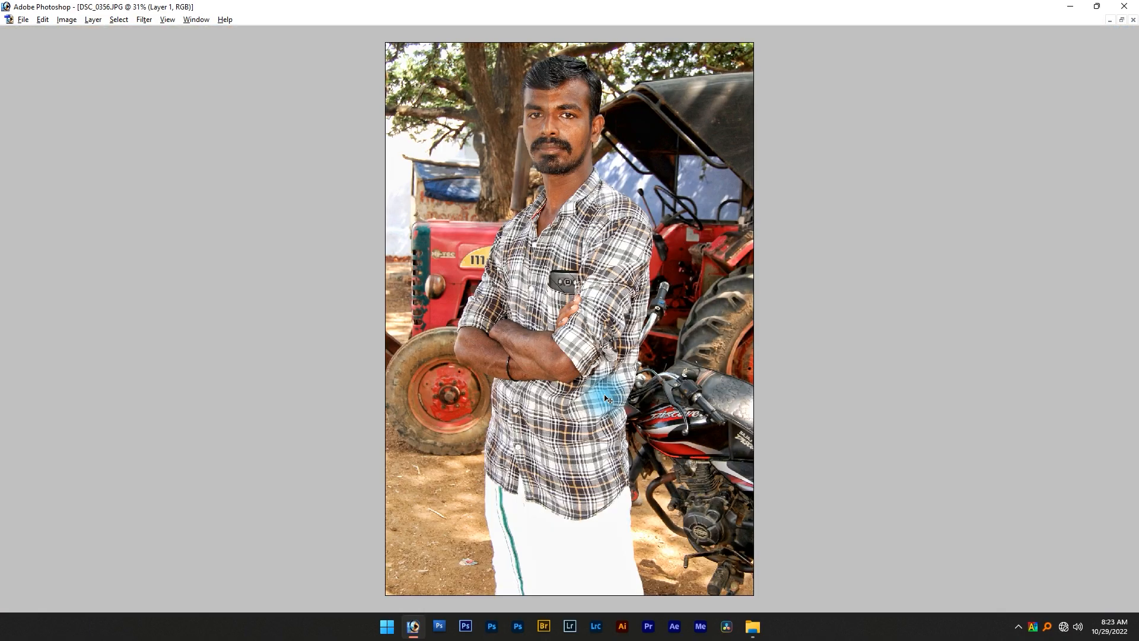
{"action": "key", "text": "alt+F4"}
{"action": "key", "text": "n"}
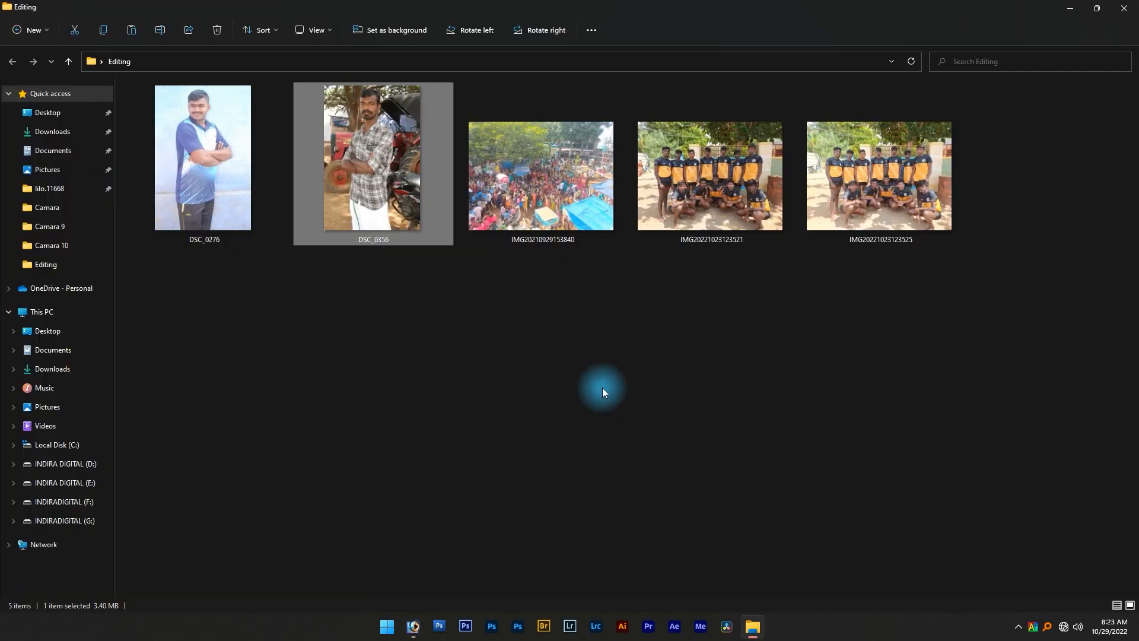
{"action": "double_click", "coordinate": [220, 158]}
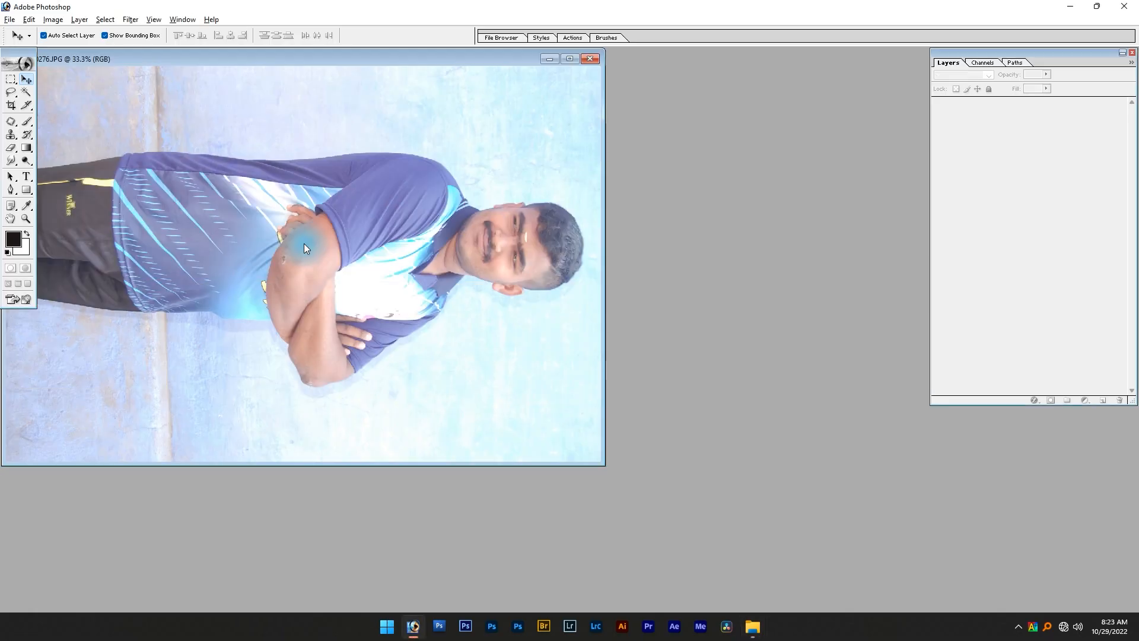
Step: Rotate the canvas 90° counter-clockwise so the man stands upright, and maximize the image window
{"action": "left_click", "coordinate": [53, 20]}
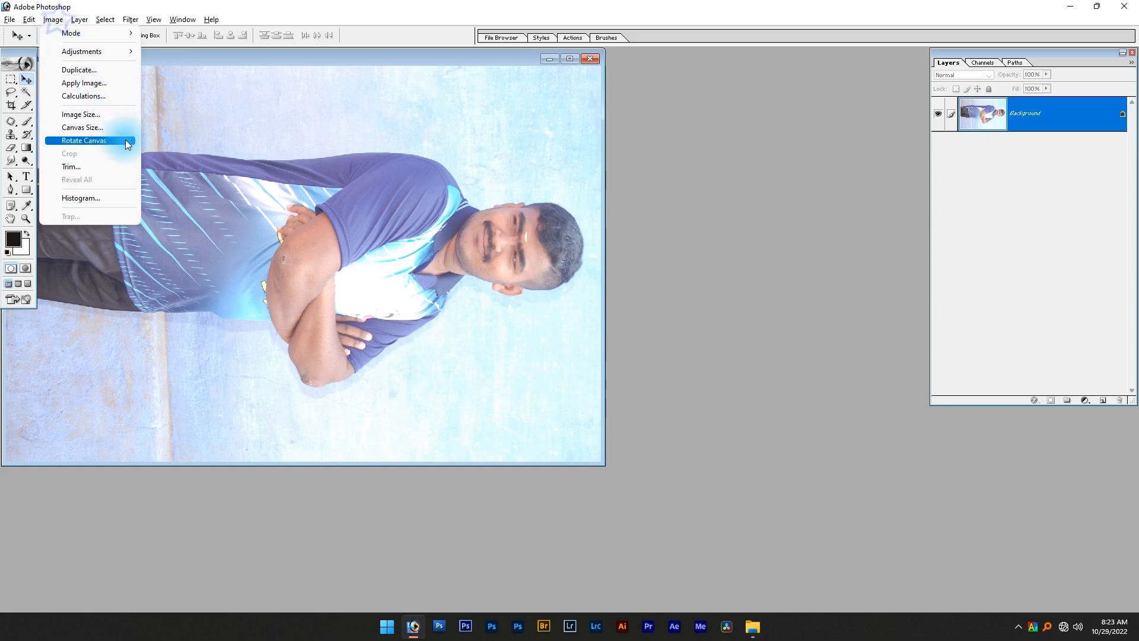
{"action": "left_click", "coordinate": [126, 141]}
{"action": "left_click", "coordinate": [211, 167]}
{"action": "left_click", "coordinate": [382, 57]}
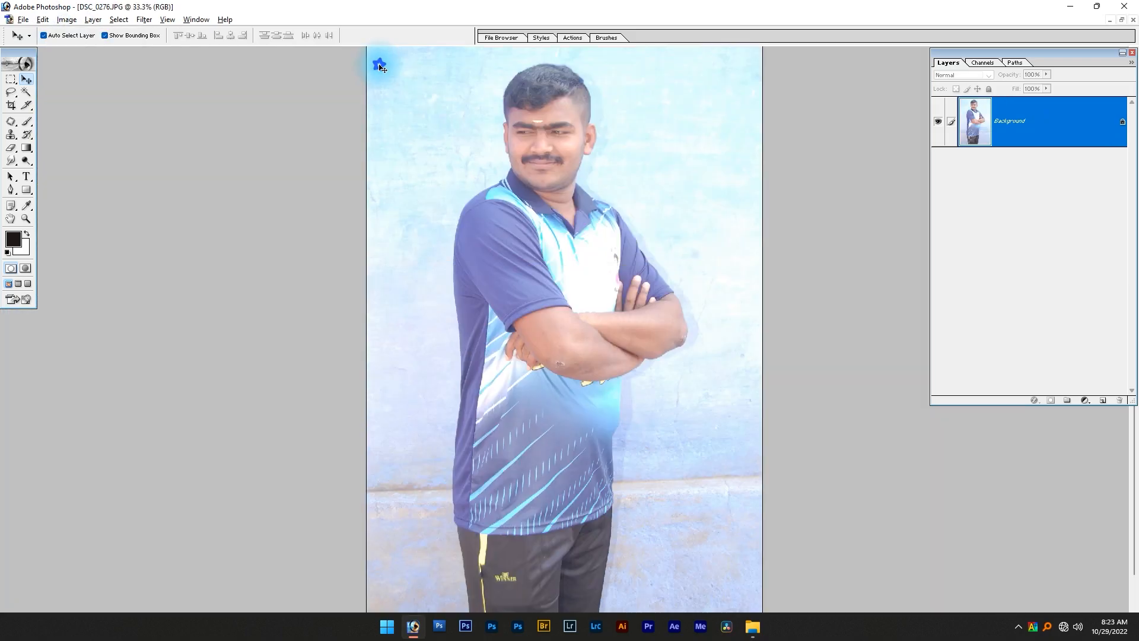
{"action": "left_click_drag", "start_coordinate": [431, 83], "coordinate": [698, 320]}
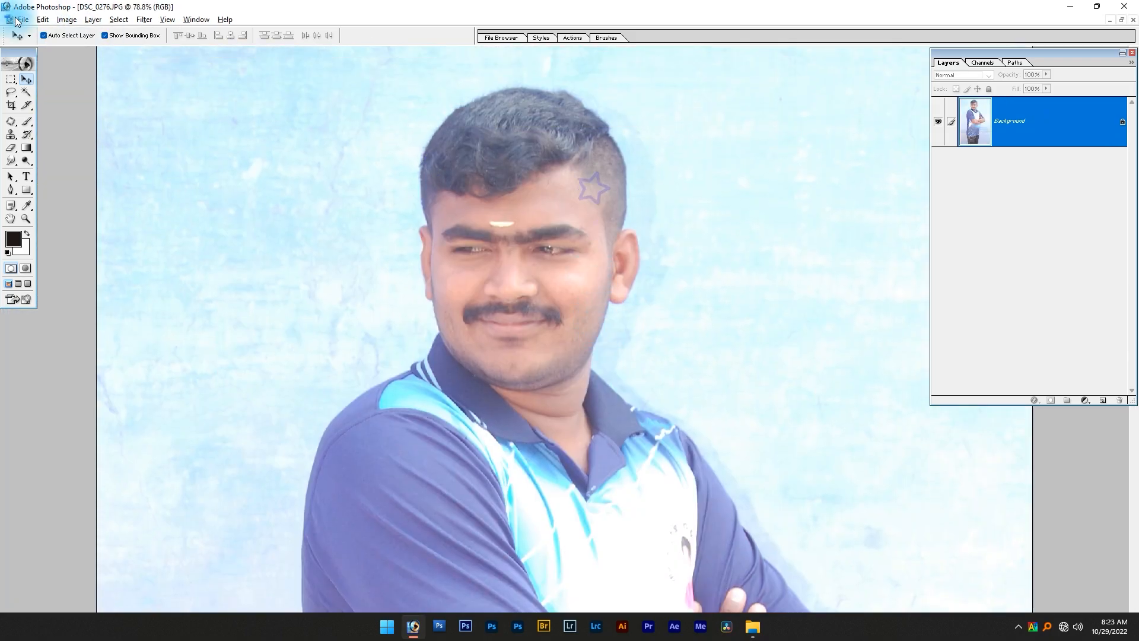
{"action": "left_click", "coordinate": [59, 22]}
{"action": "mouse_move", "coordinate": [107, 51]}
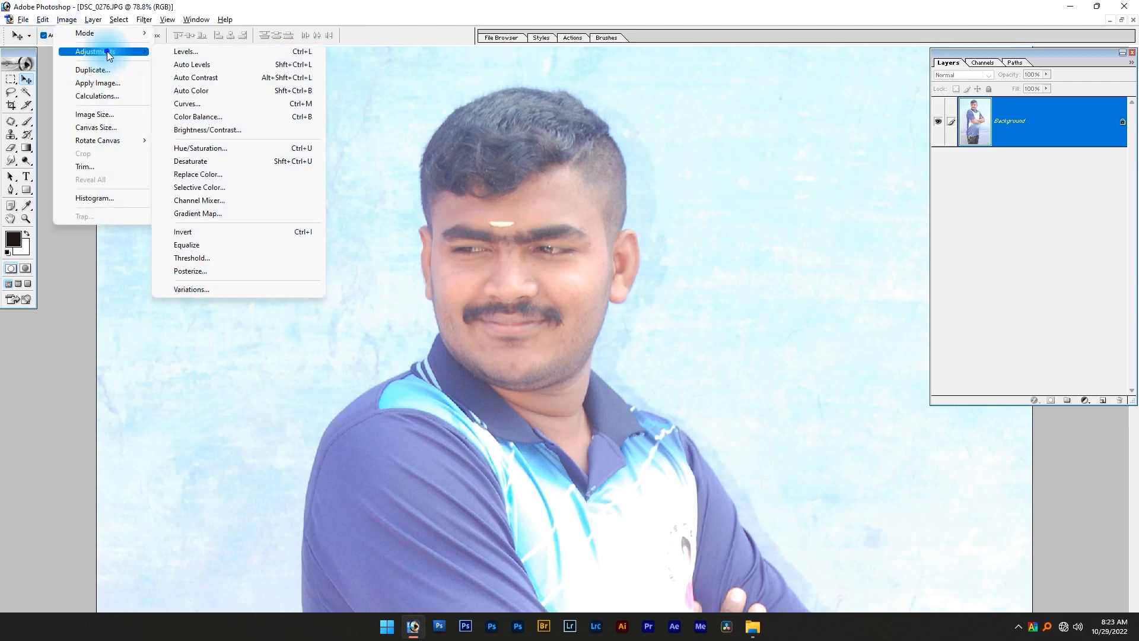
{"action": "left_click", "coordinate": [233, 64]}
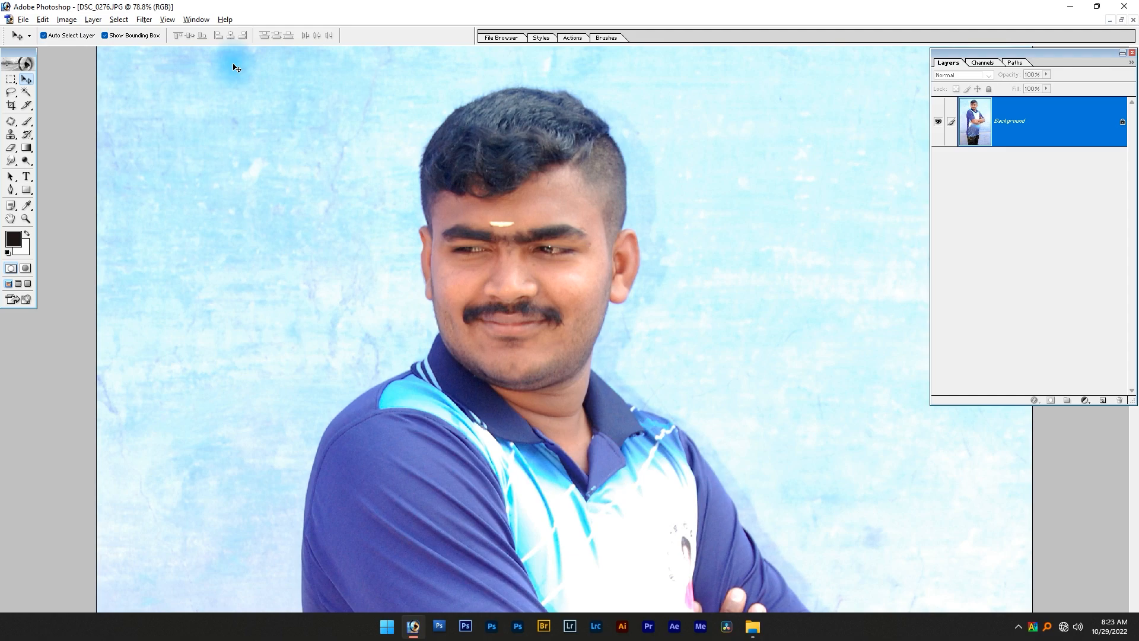
{"action": "key", "text": "ctrl+z"}
Step: Apply Auto Levels to a duplicate of the background layer and compare the result with the original
{"action": "key", "text": "ctrl+j"}
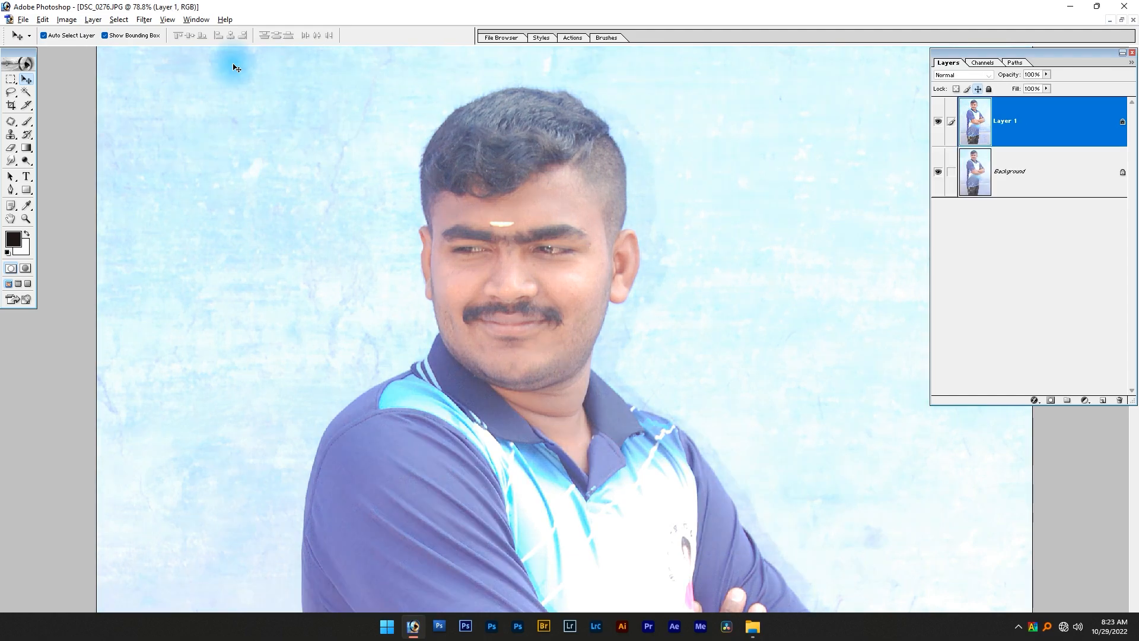
{"action": "key", "text": "ctrl+shift+l"}
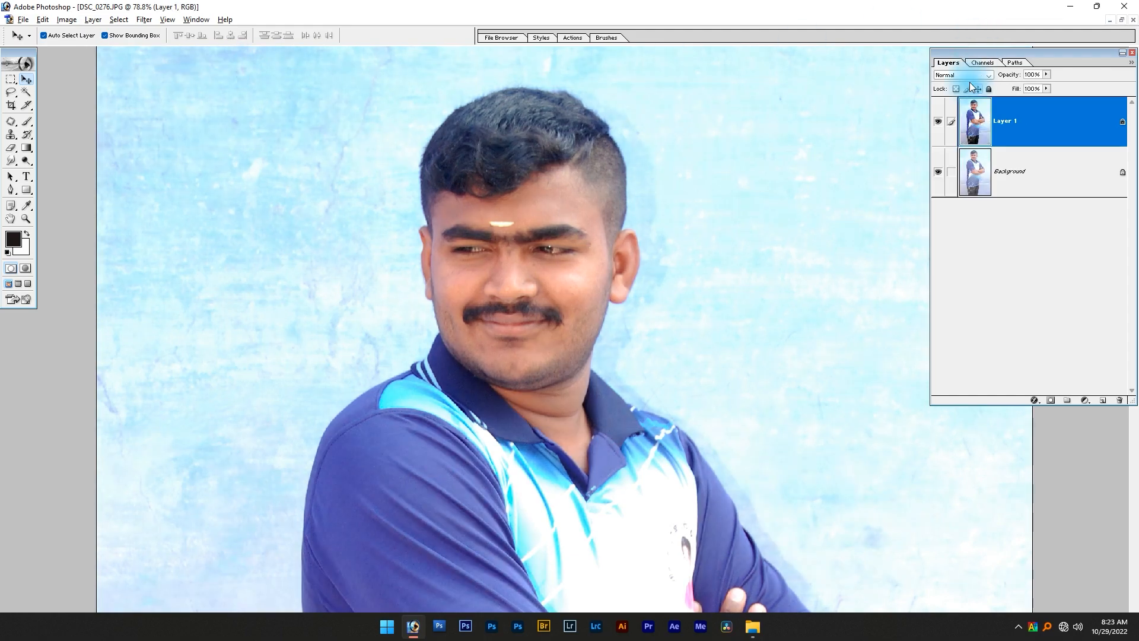
{"action": "left_click", "coordinate": [943, 122]}
{"action": "left_click", "coordinate": [944, 124]}
{"action": "left_click", "coordinate": [941, 124]}
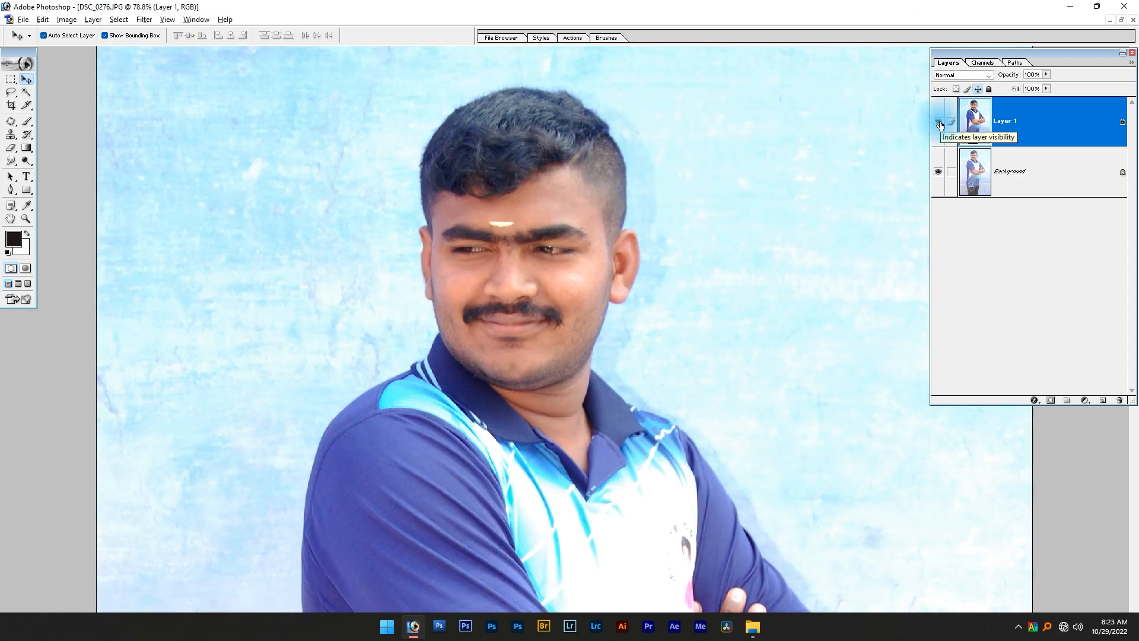
Step: Start the Topaz Adjust 5 filter on the duplicated layer
{"action": "key", "text": "ctrl+0"}
{"action": "left_click", "coordinate": [854, 126]}
{"action": "left_click_drag", "start_coordinate": [595, 116], "coordinate": [500, 225]}
{"action": "left_click_drag", "start_coordinate": [569, 268], "coordinate": [548, 356]}
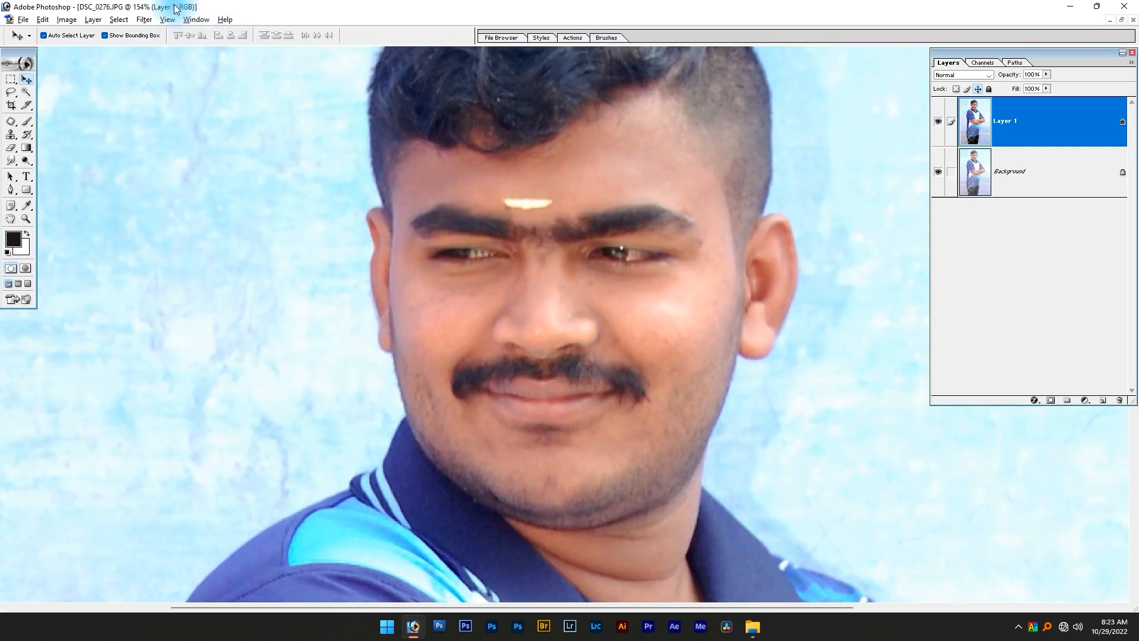
{"action": "left_click", "coordinate": [144, 20]}
{"action": "mouse_move", "coordinate": [247, 311]}
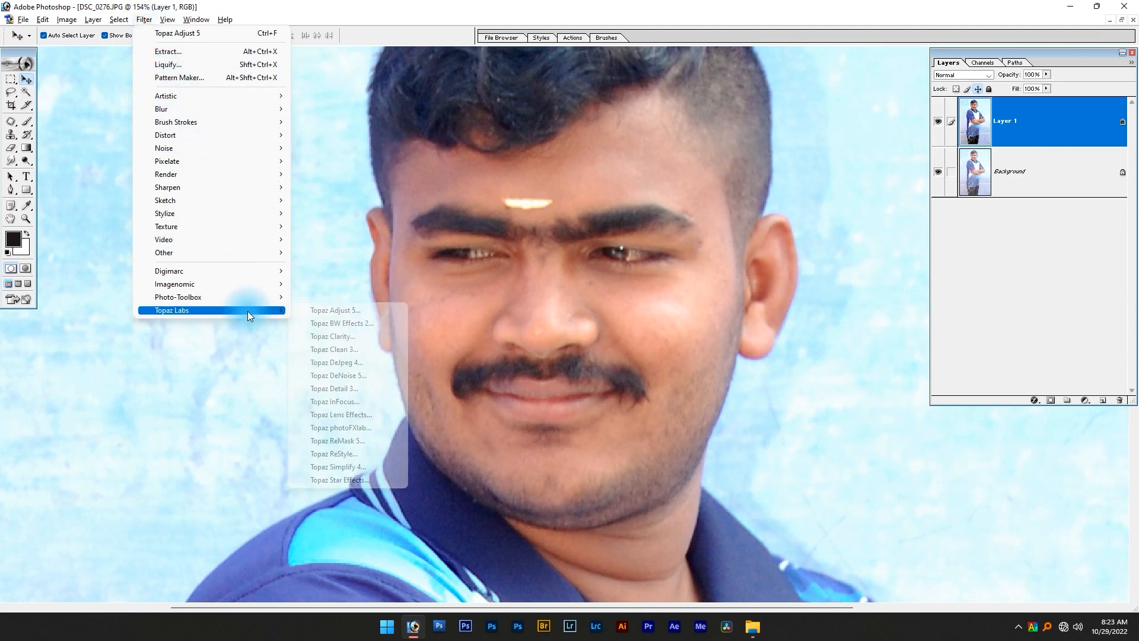
{"action": "left_click", "coordinate": [359, 312]}
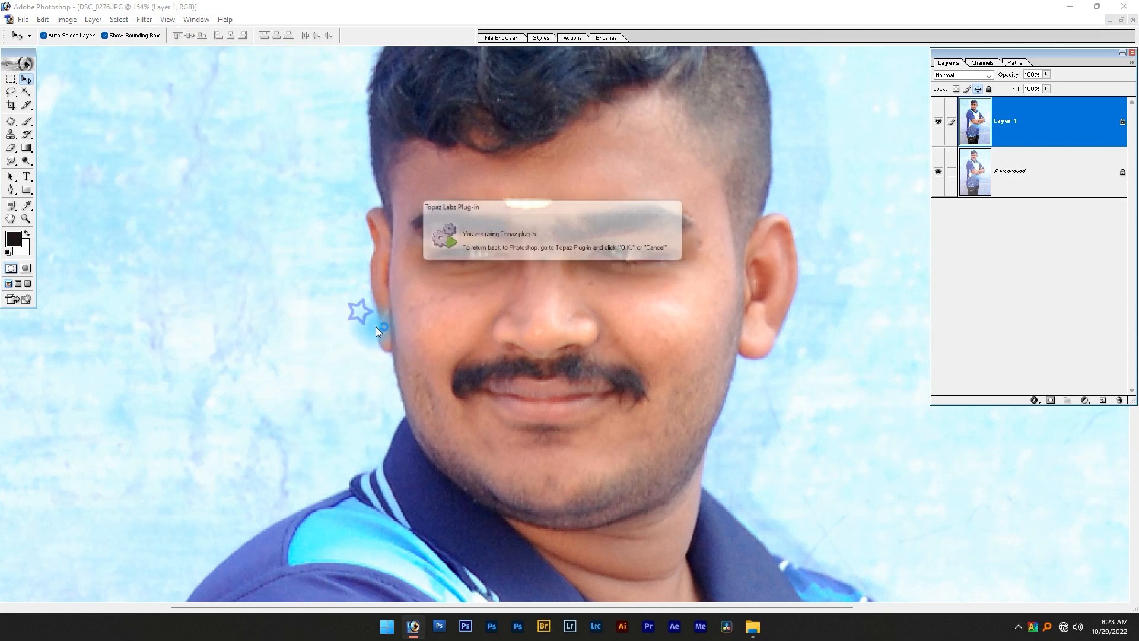
Step: Examine the enlarged face in the filter preview, comparing the processed and original versions
{"action": "scroll", "coordinate": [580, 145], "scroll_direction": "up", "scroll_amount": 4}
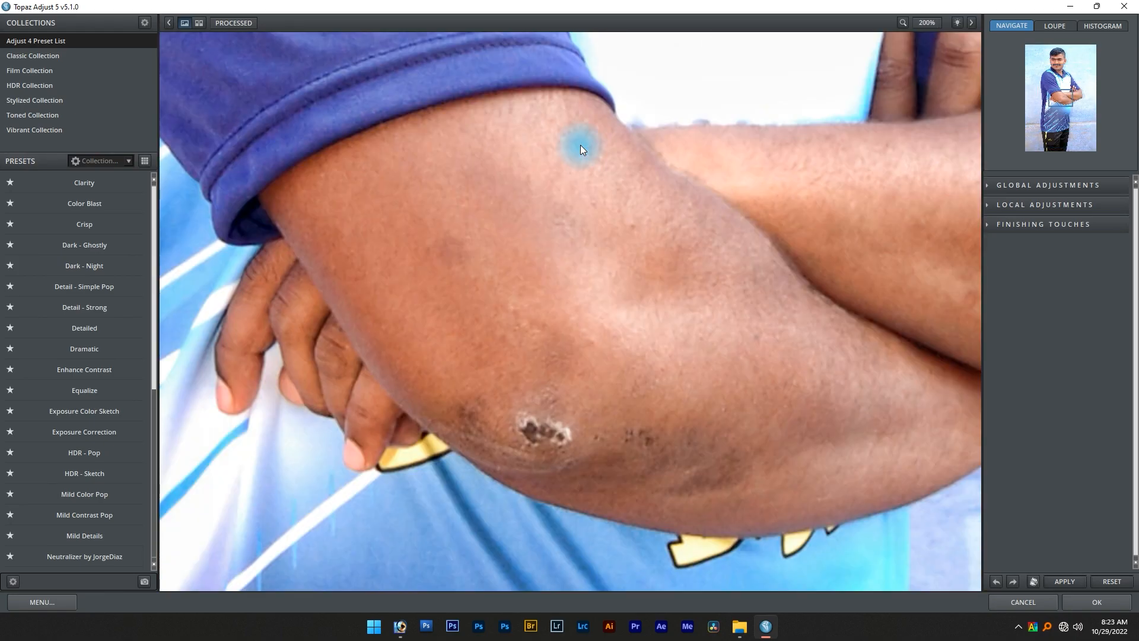
{"action": "left_click_drag", "start_coordinate": [580, 145], "coordinate": [629, 602]}
{"action": "left_click_drag", "start_coordinate": [564, 168], "coordinate": [562, 627]}
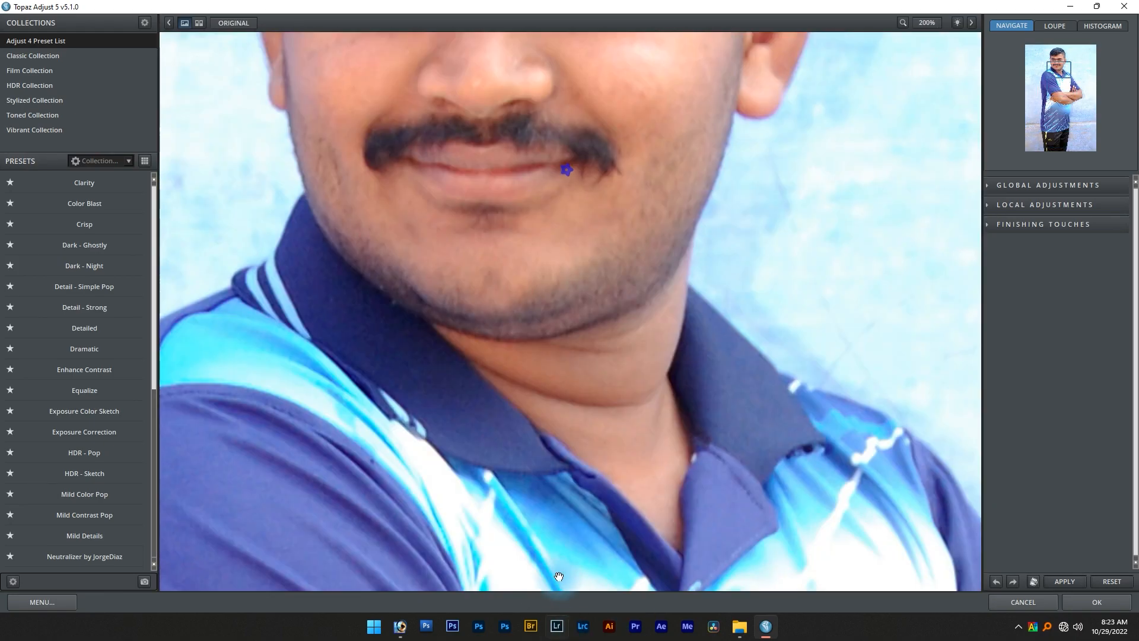
{"action": "left_click_drag", "start_coordinate": [557, 235], "coordinate": [615, 631]}
{"action": "left_click_drag", "start_coordinate": [607, 585], "coordinate": [617, 386]}
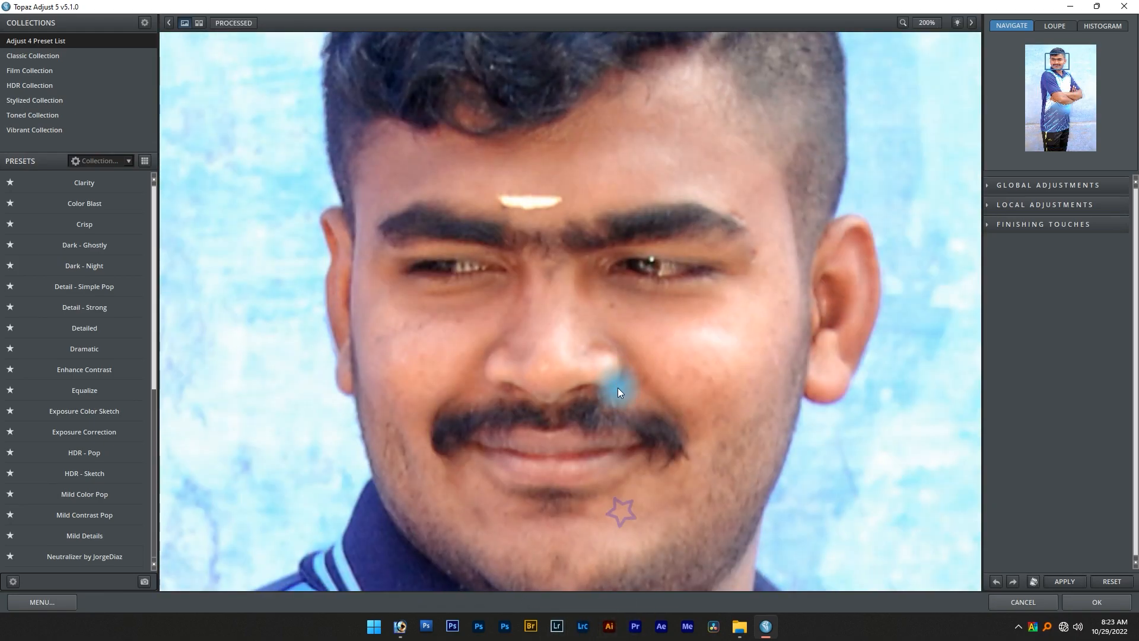
{"action": "key", "text": "space"}
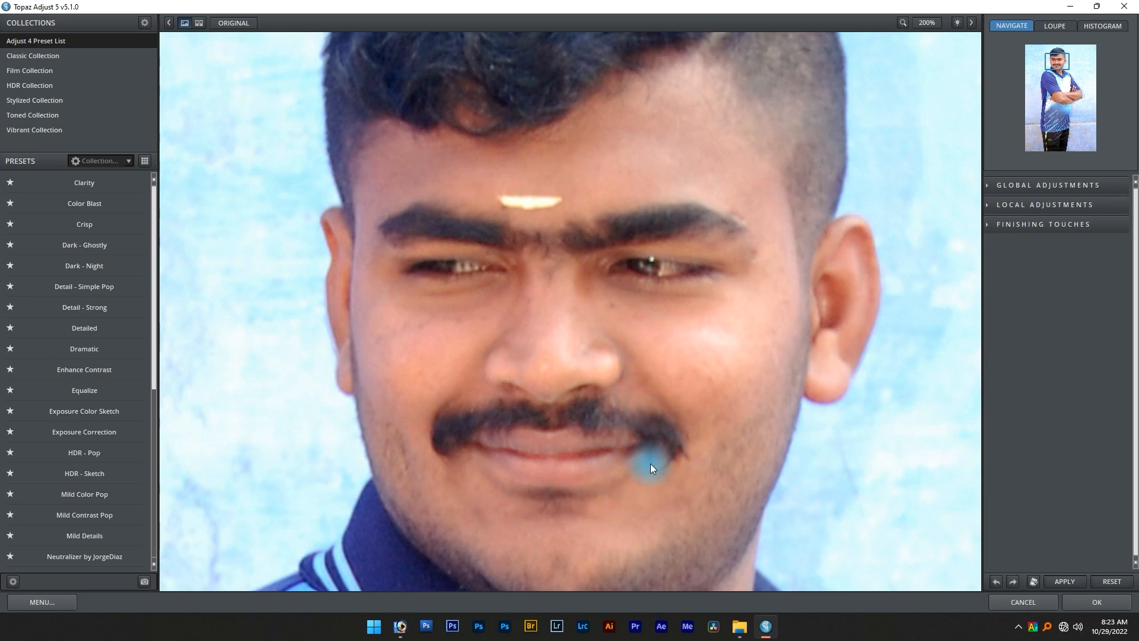
{"action": "key", "text": "space"}
Step: Set the global Details strength to 1.55, Detail Boost to 1.01 and Threshold to 0.19, and apply the filter
{"action": "left_click", "coordinate": [1009, 184]}
{"action": "left_click", "coordinate": [1014, 215]}
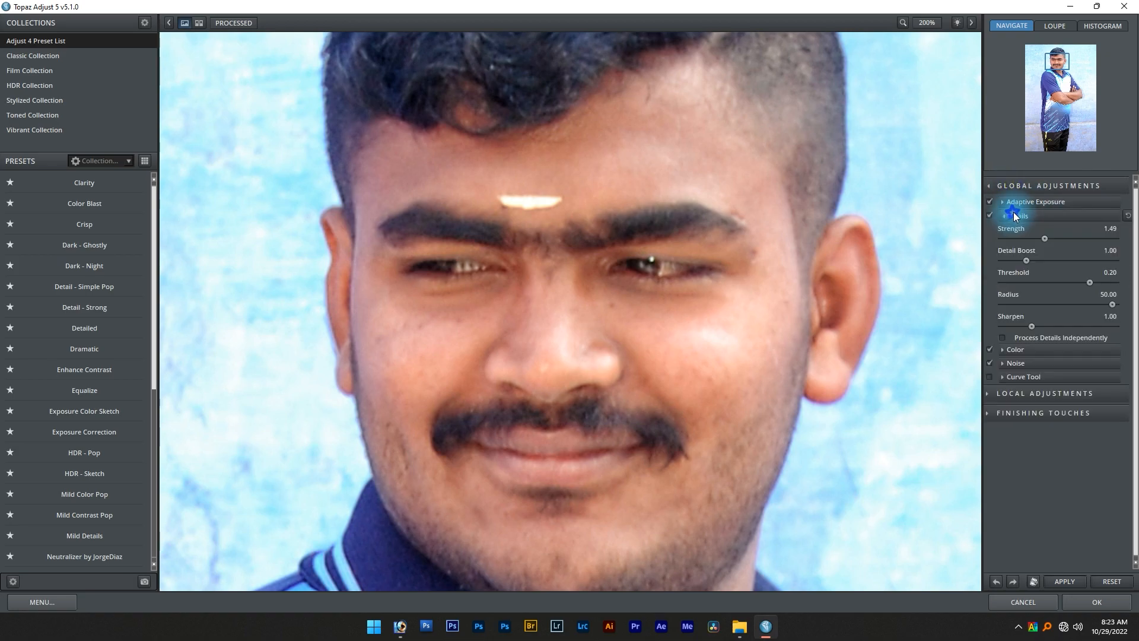
{"action": "left_click_drag", "start_coordinate": [1043, 236], "coordinate": [1050, 239]}
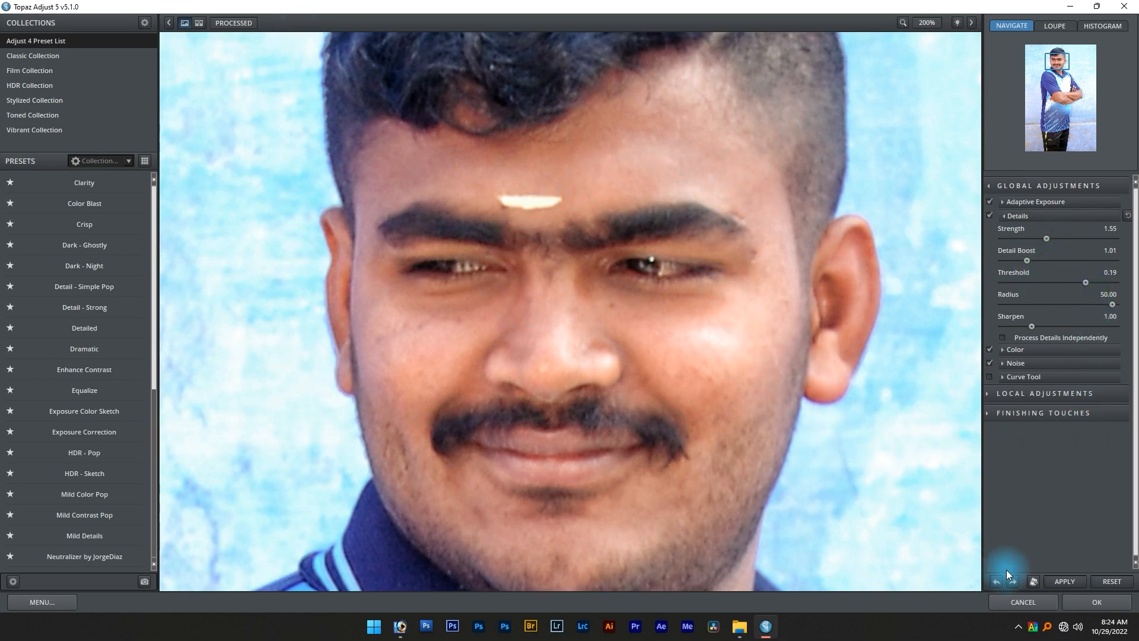
{"action": "left_click", "coordinate": [1107, 604]}
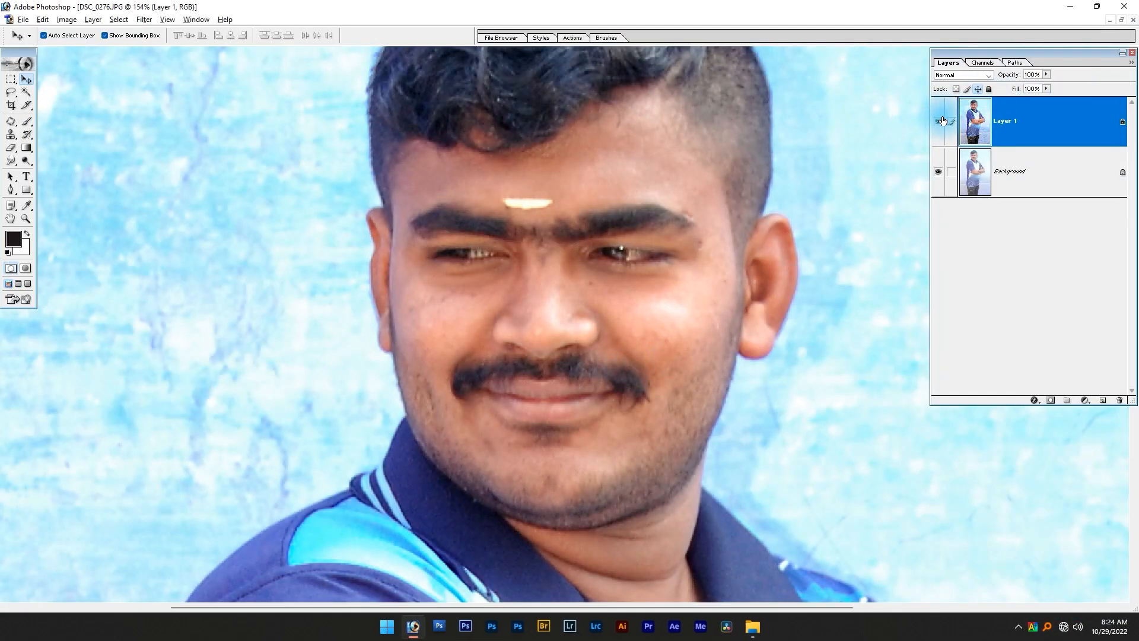
Step: Compare the filtered face, whole picture and shirt with the original by toggling the duplicated layer's visibility
{"action": "left_click", "coordinate": [941, 120]}
{"action": "left_click", "coordinate": [942, 120]}
{"action": "key", "text": "ctrl+0"}
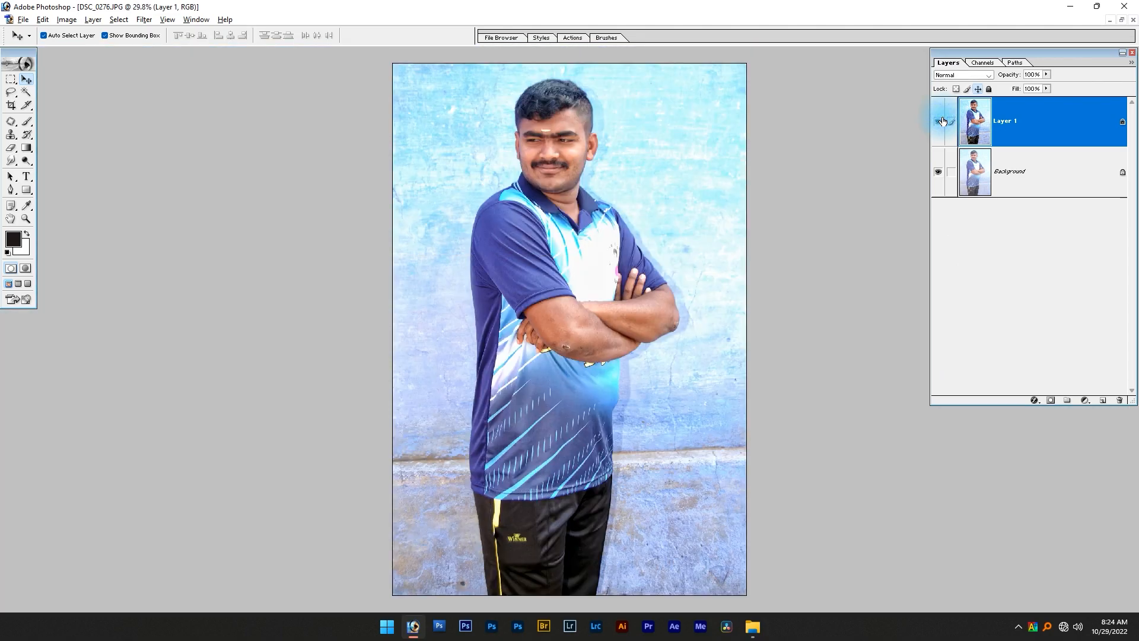
{"action": "left_click_drag", "start_coordinate": [553, 174], "coordinate": [457, 415]}
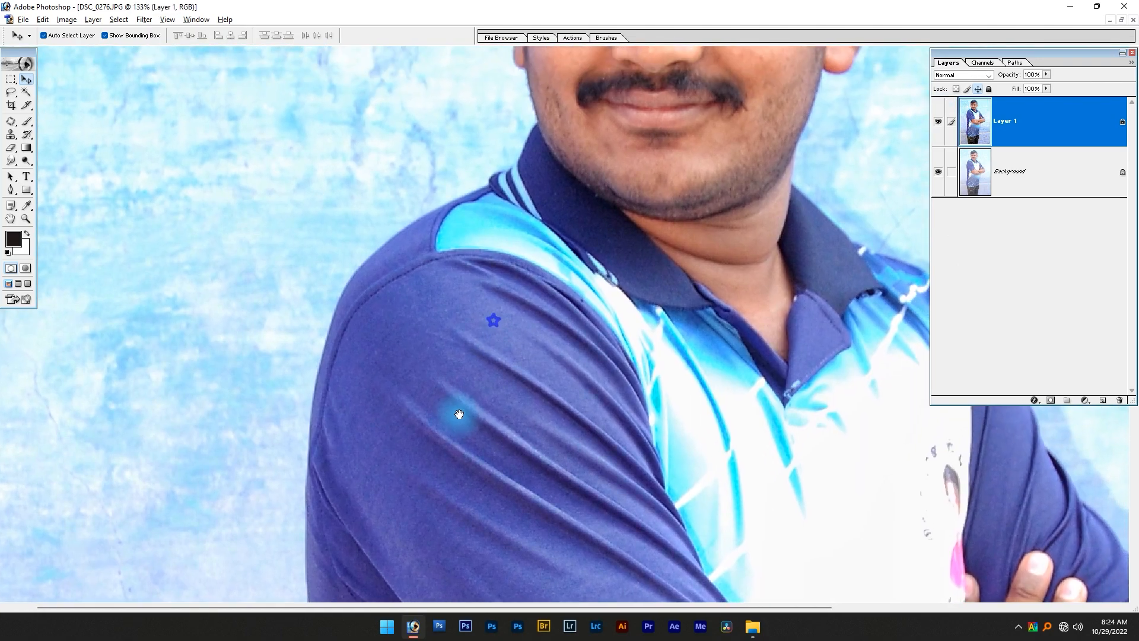
{"action": "left_click", "coordinate": [933, 123]}
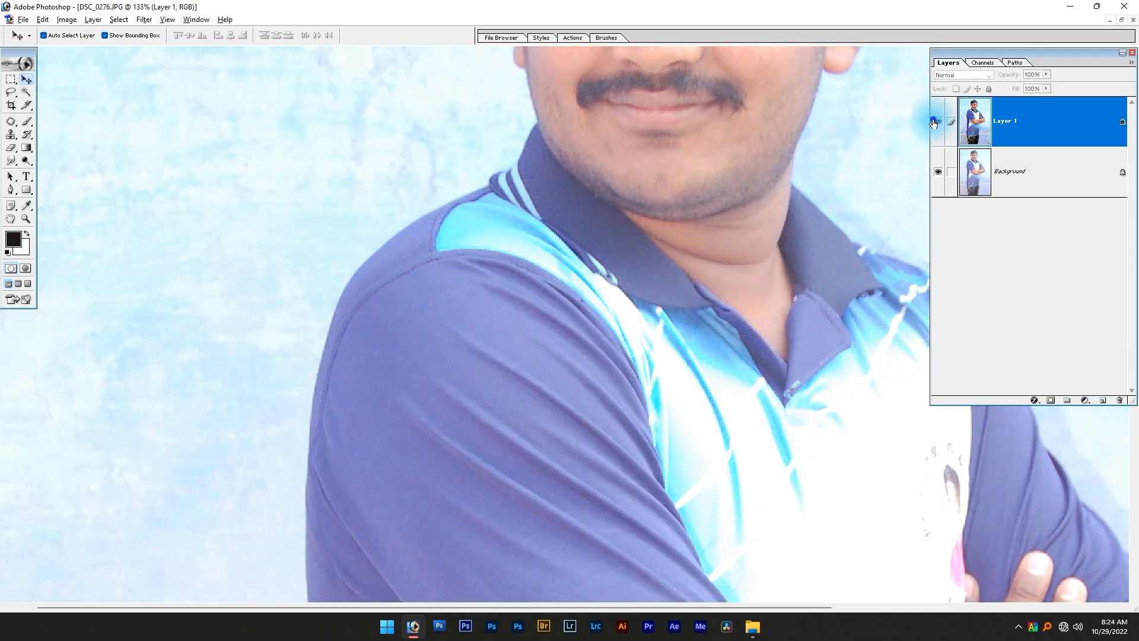
{"action": "left_click", "coordinate": [935, 121]}
{"action": "left_click_drag", "start_coordinate": [729, 161], "coordinate": [585, 342]}
{"action": "key", "text": "ctrl+0"}
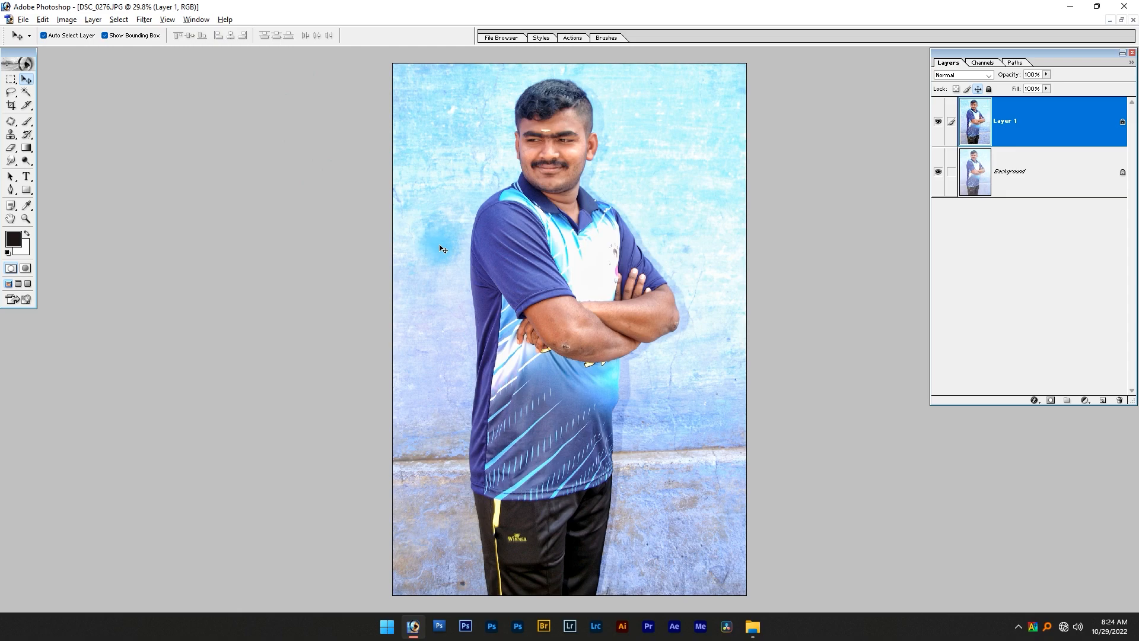
{"action": "key", "text": "ctrl+w"}
{"action": "key", "text": "n"}
{"action": "key", "text": "alt+Tab"}
{"action": "left_click", "coordinate": [558, 282]}
{"action": "left_click", "coordinate": [543, 168]}
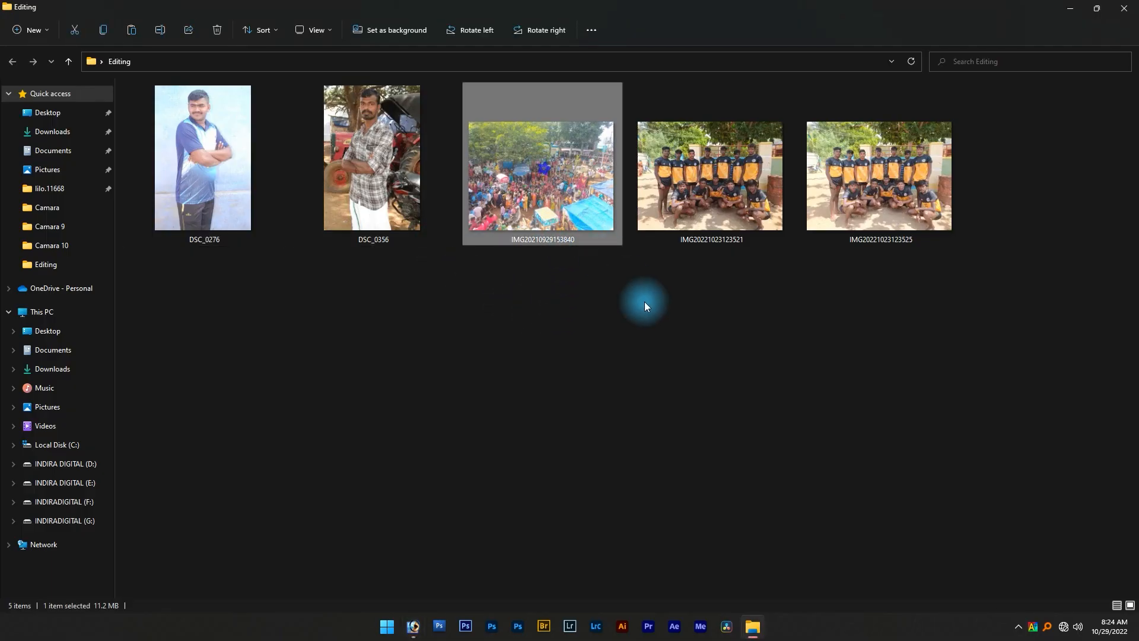
{"action": "double_click", "coordinate": [551, 176]}
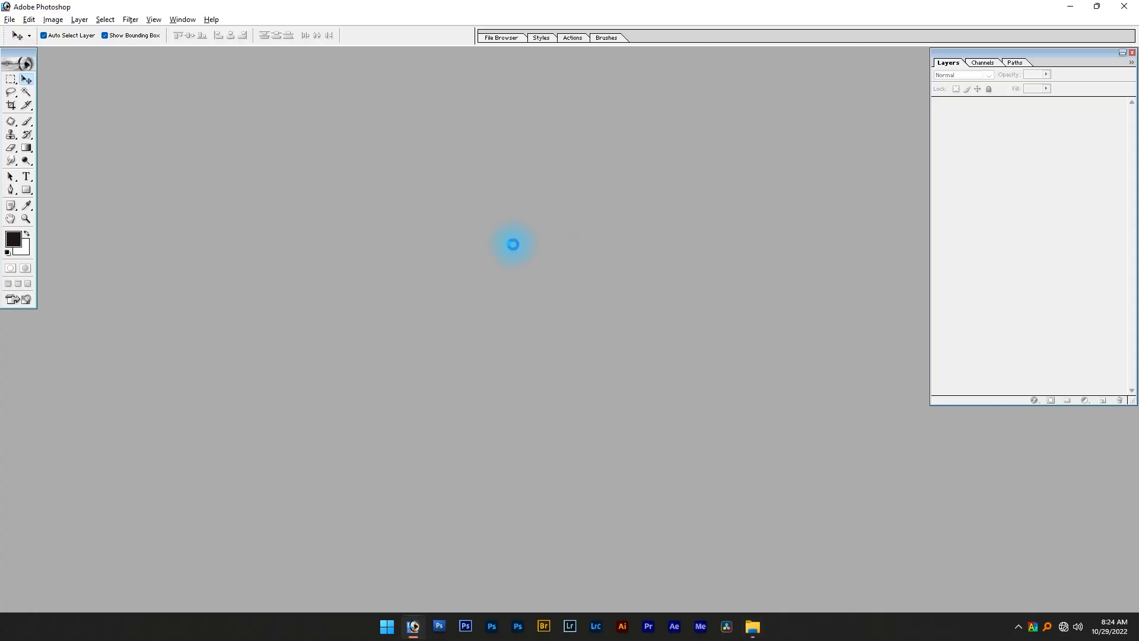
Step: Apply Auto Contrast to a duplicate of the crowd photo's background layer and compare it with the original
{"action": "key", "text": "ctrl+j"}
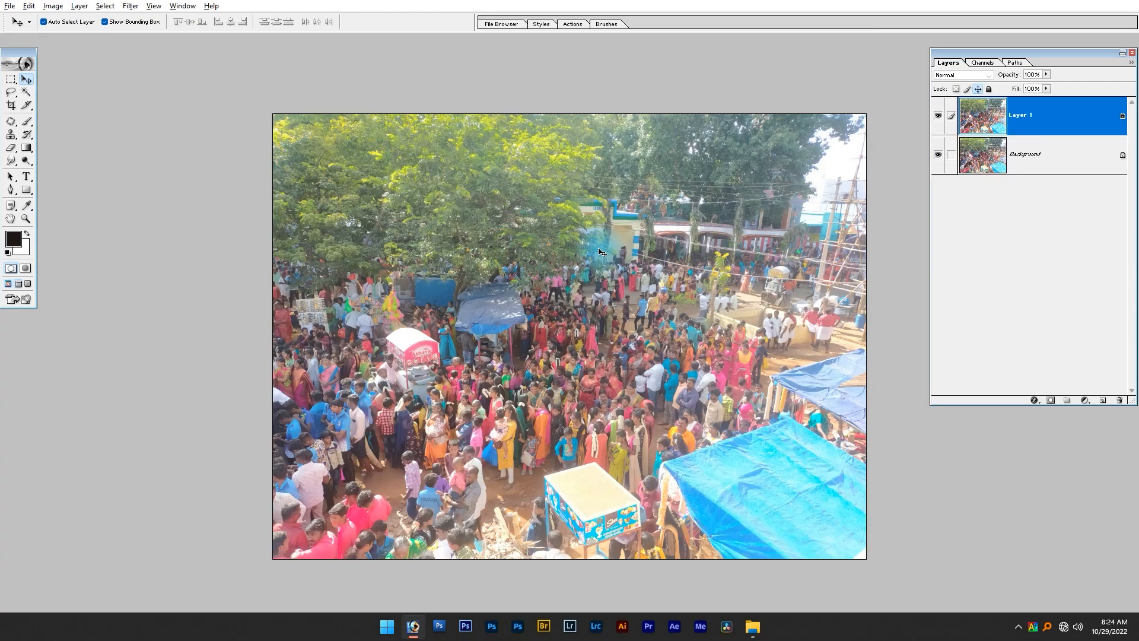
{"action": "key", "text": "ctrl+0"}
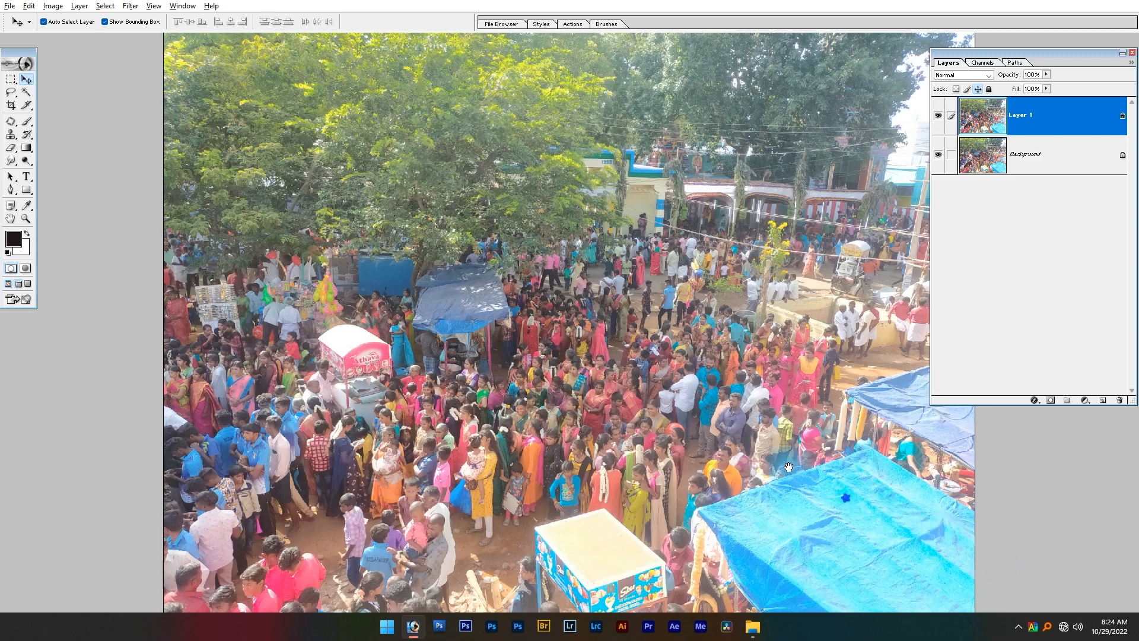
{"action": "left_click", "coordinate": [53, 6]}
{"action": "mouse_move", "coordinate": [89, 37]}
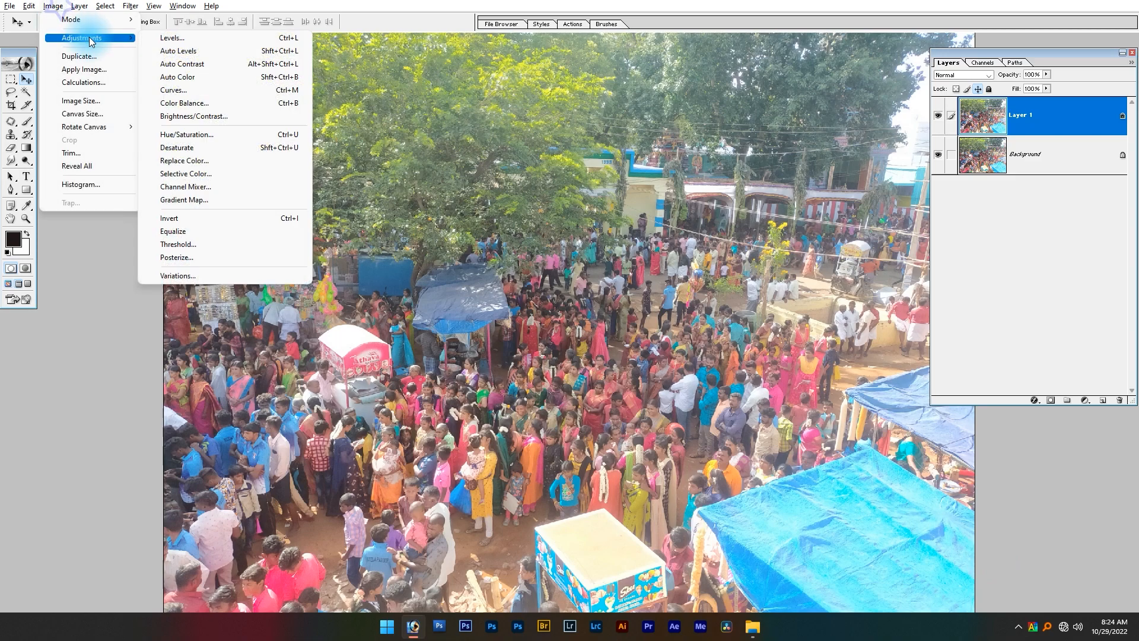
{"action": "left_click", "coordinate": [233, 63]}
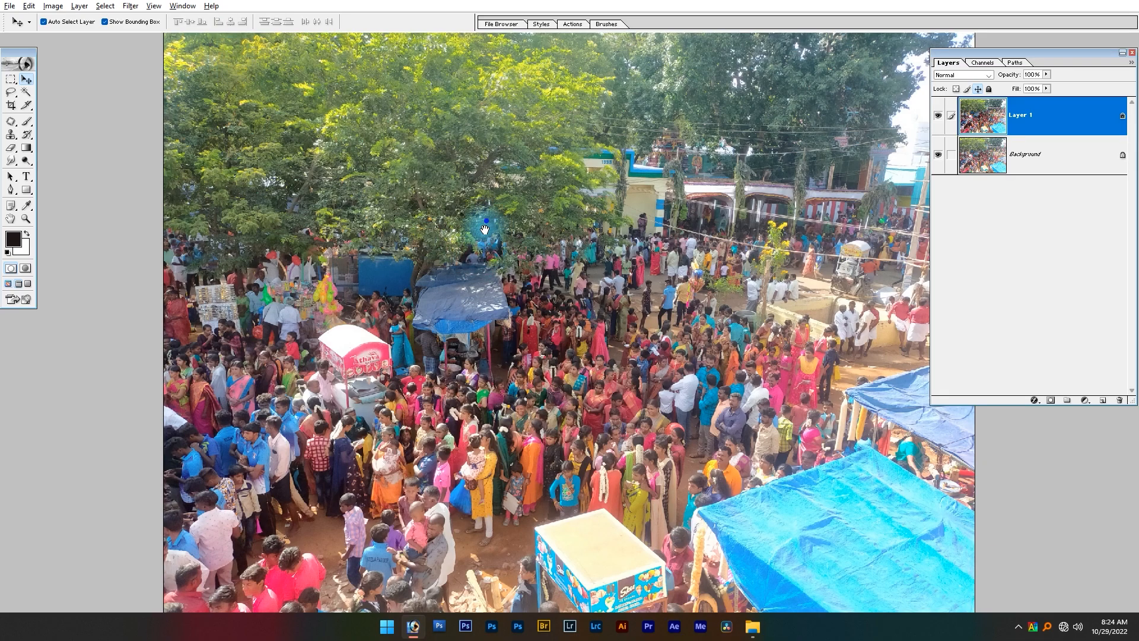
{"action": "left_click", "coordinate": [941, 117]}
{"action": "left_click", "coordinate": [942, 118]}
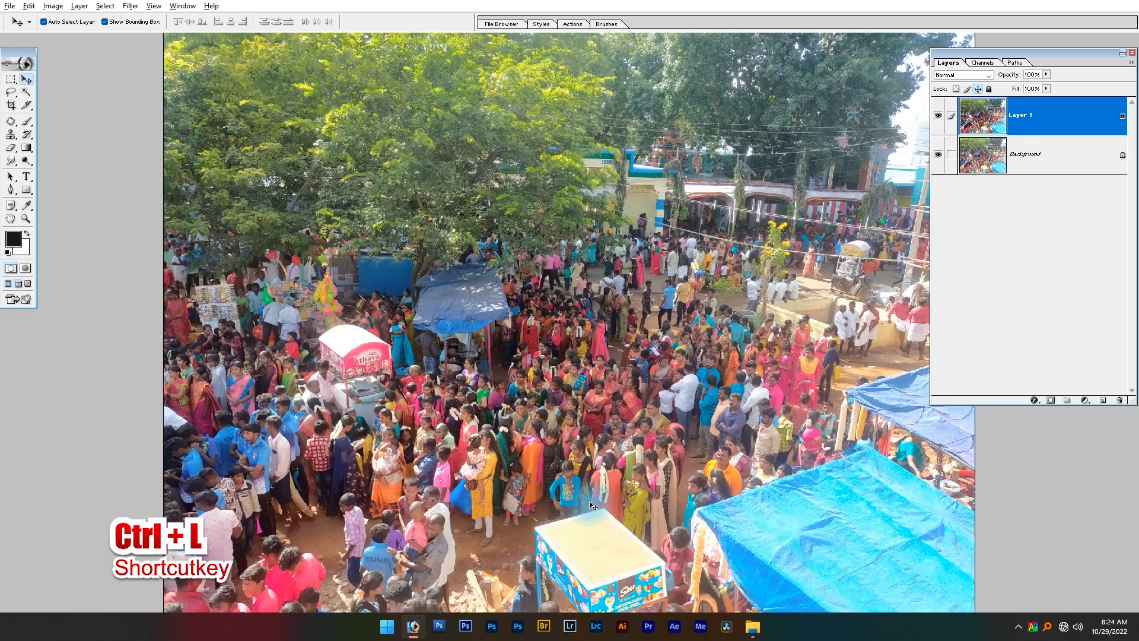
Step: Increase the duplicated layer's contrast with Levels by moving the black and white input points slightly inward
{"action": "key", "text": "ctrl+l"}
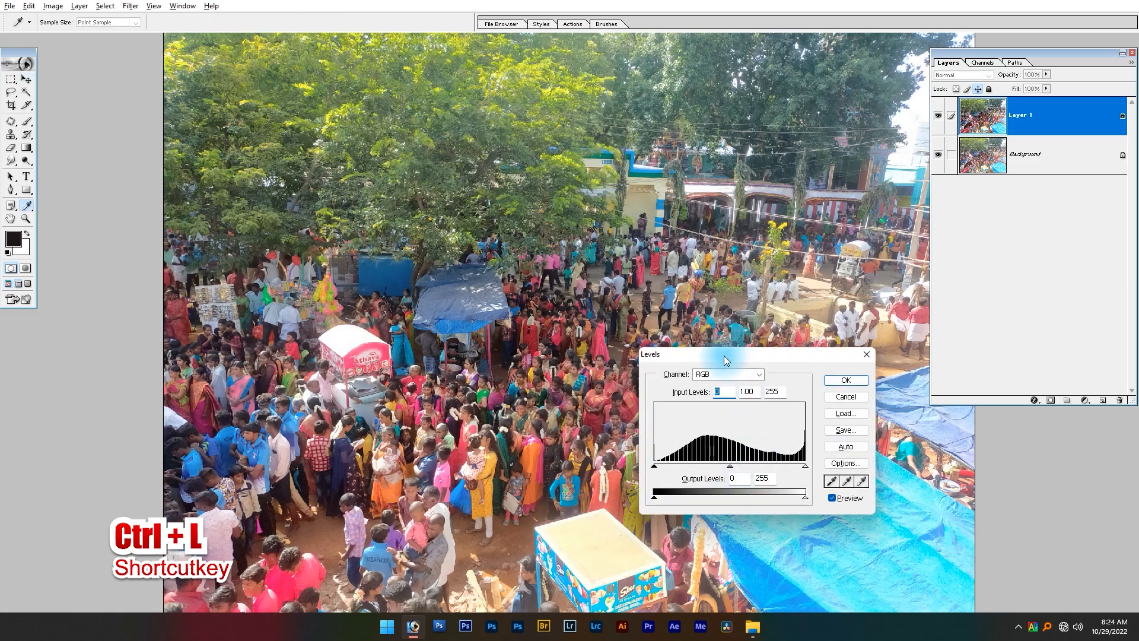
{"action": "left_click_drag", "start_coordinate": [723, 359], "coordinate": [891, 401]}
{"action": "left_click_drag", "start_coordinate": [824, 510], "coordinate": [827, 507]}
{"action": "left_click_drag", "start_coordinate": [972, 508], "coordinate": [963, 511]}
{"action": "left_click", "coordinate": [828, 507]}
{"action": "key", "text": "Return"}
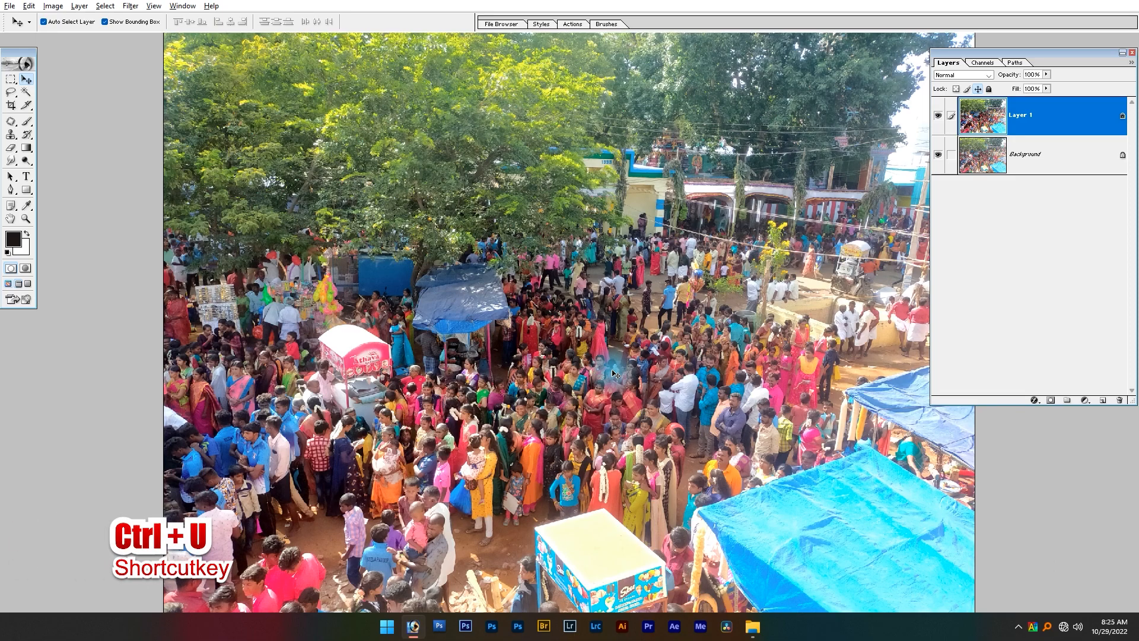
Step: Raise the Hue/Saturation saturation slightly on the crowd photo's duplicated layer
{"action": "key", "text": "ctrl+u"}
{"action": "left_click_drag", "start_coordinate": [802, 370], "coordinate": [759, 397]}
{"action": "left_click_drag", "start_coordinate": [829, 372], "coordinate": [812, 377]}
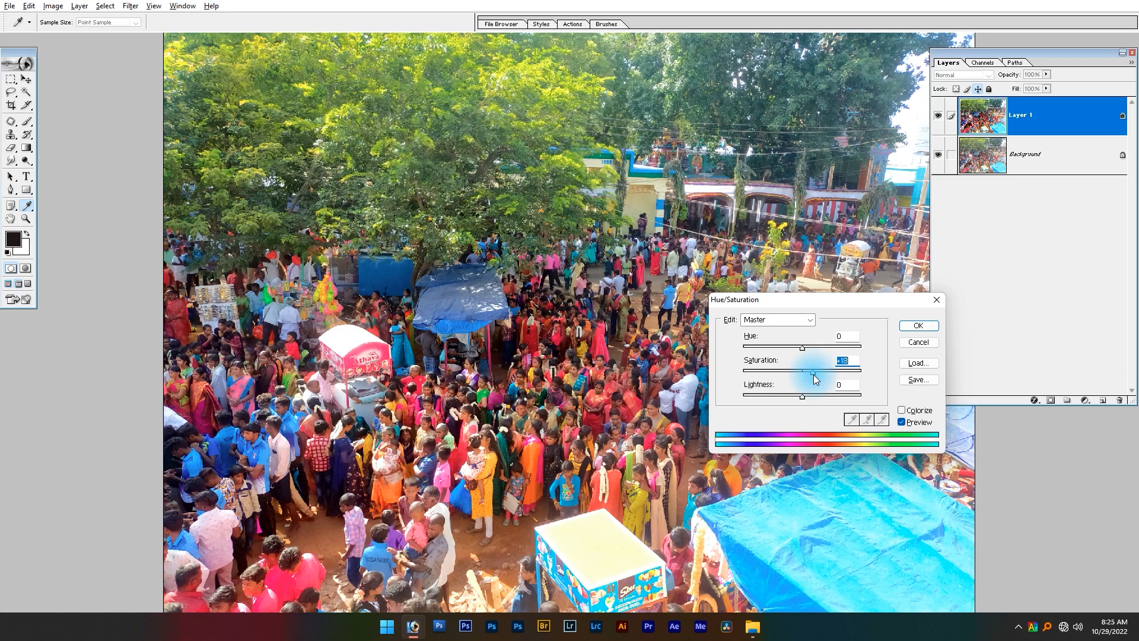
{"action": "key", "text": "Return"}
{"action": "key", "text": "v"}
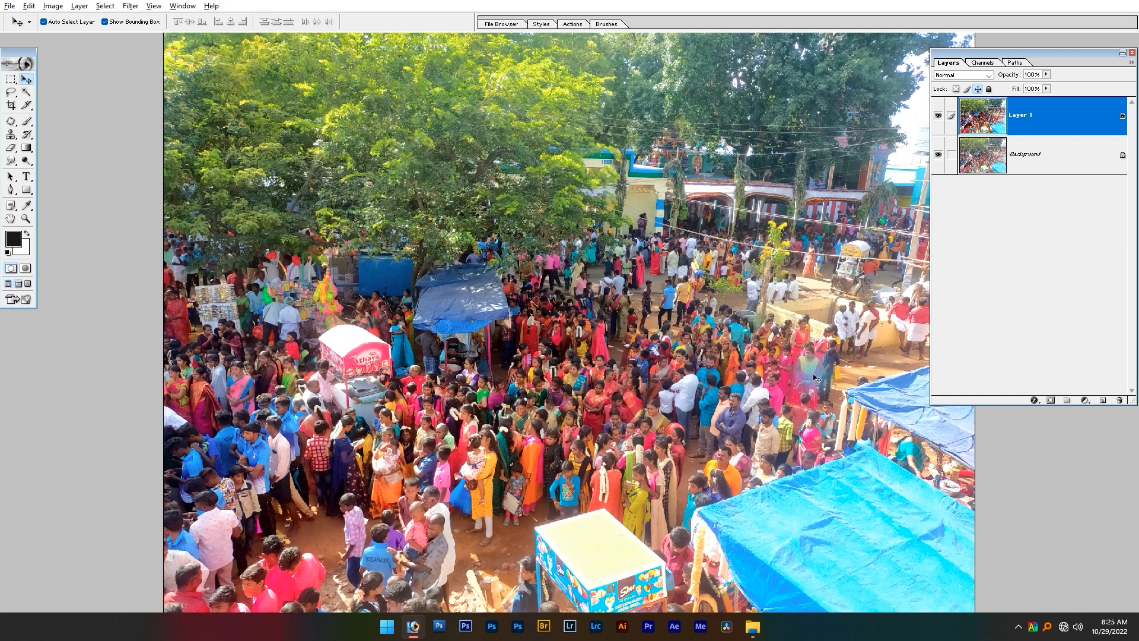
Step: Compare the adjusted crowd photo with the original by toggling the duplicated layer's visibility, and view it without the palettes
{"action": "left_click", "coordinate": [938, 115]}
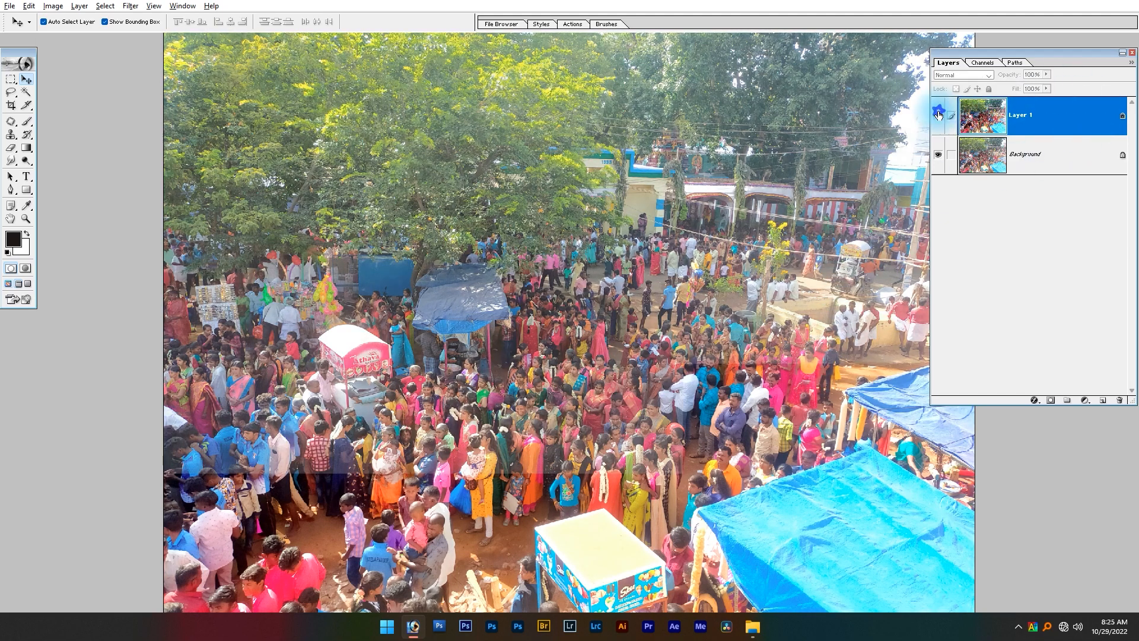
{"action": "left_click", "coordinate": [937, 115]}
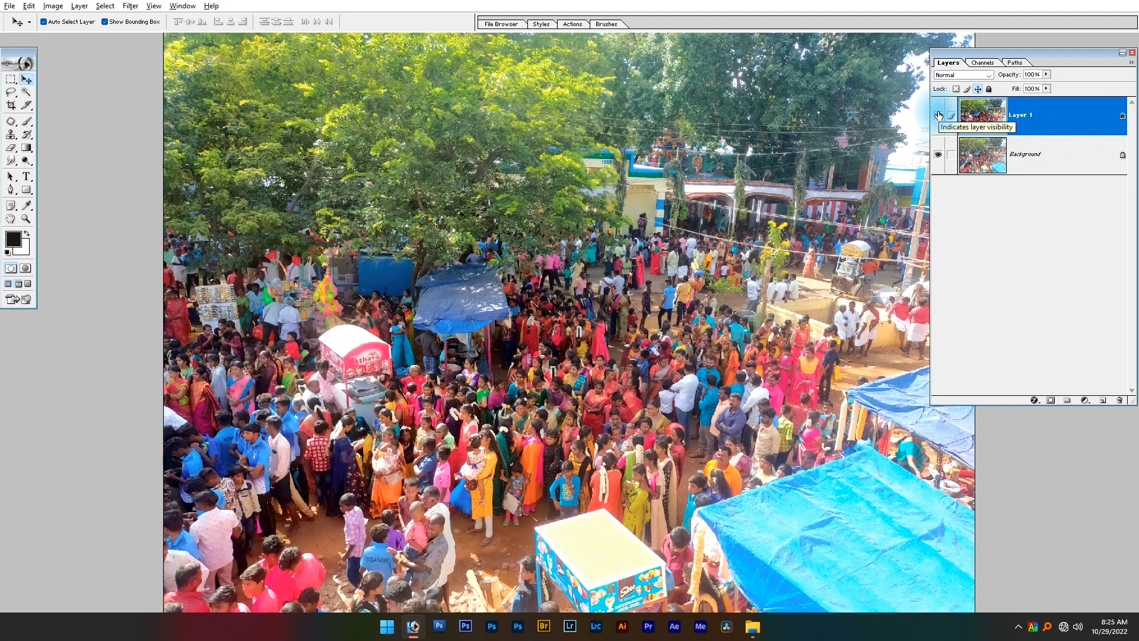
{"action": "key", "text": "Tab"}
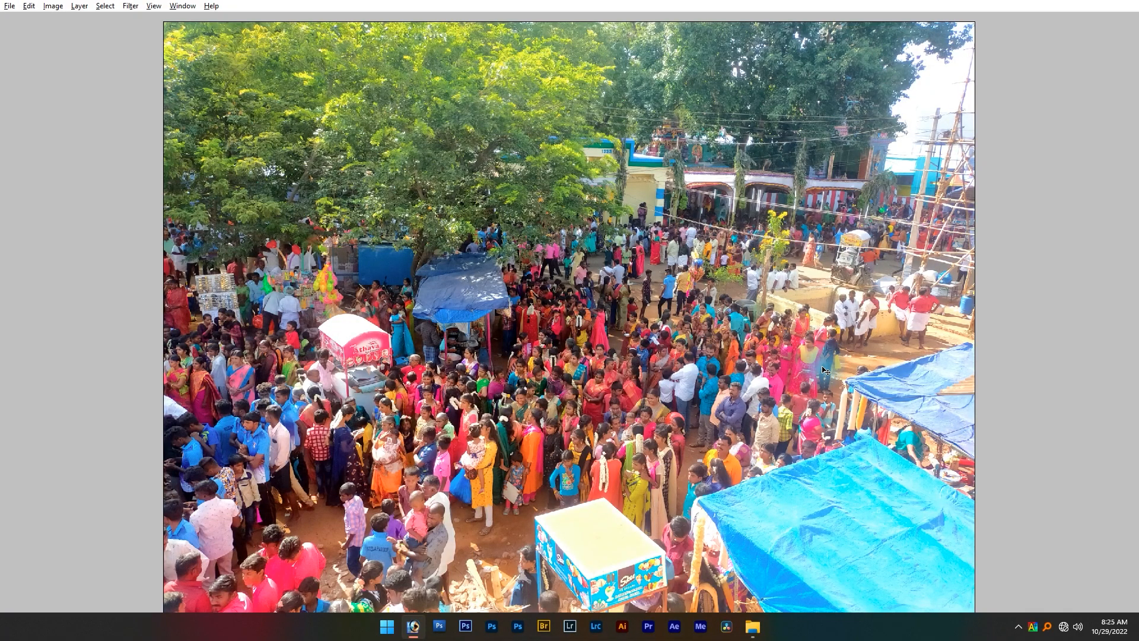
{"action": "key", "text": "Tab"}
{"action": "left_click", "coordinate": [941, 117]}
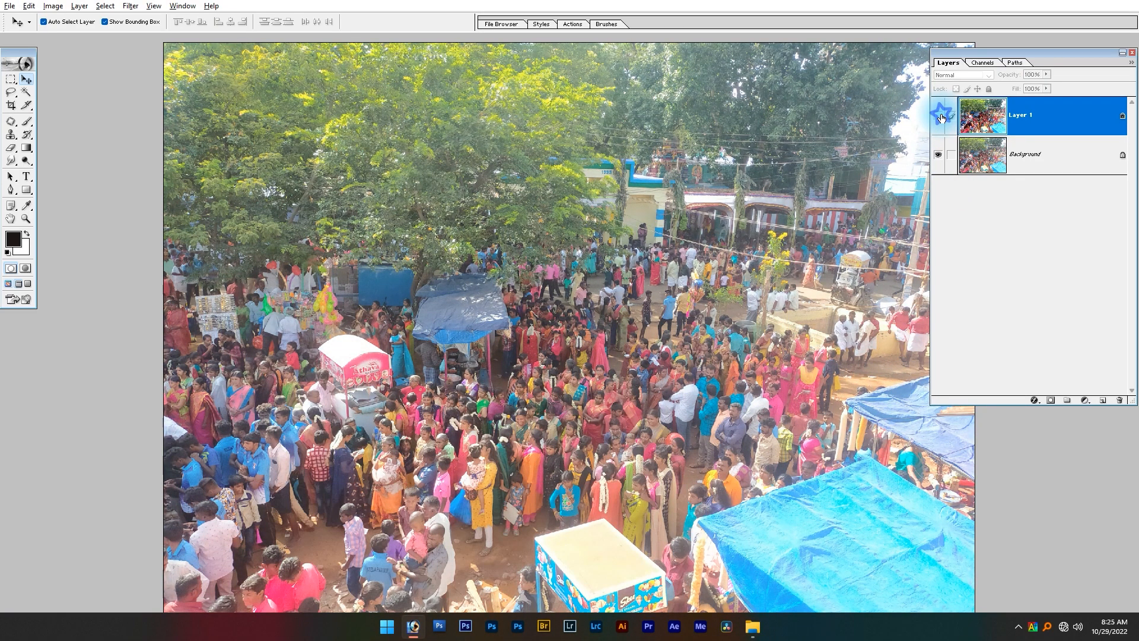
{"action": "left_click", "coordinate": [940, 117]}
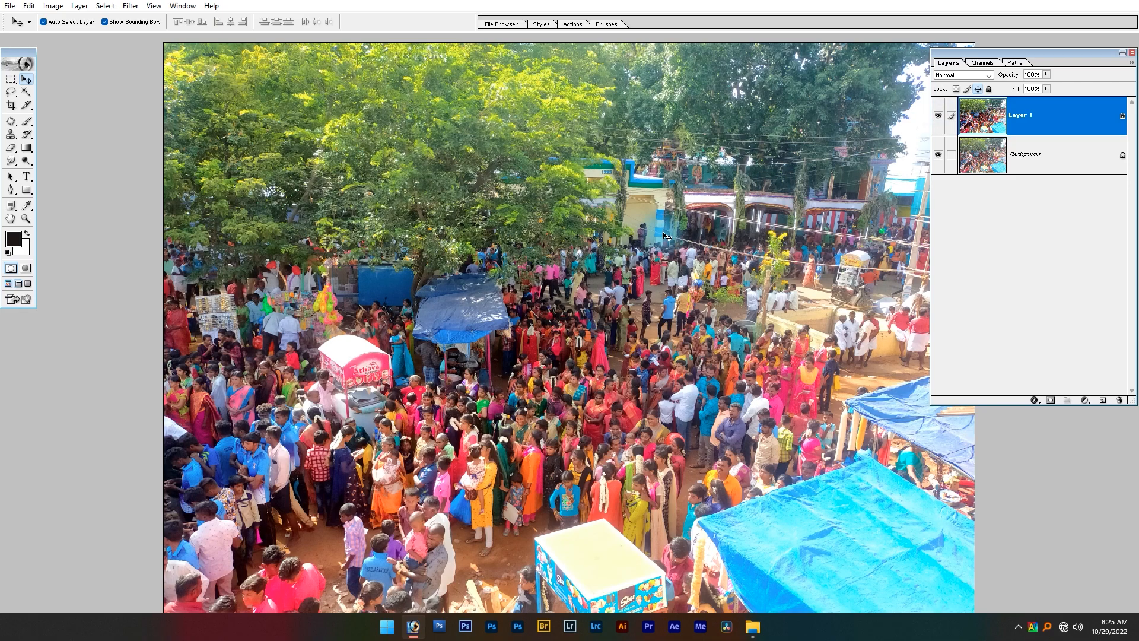
Step: Close the crowd photo without saving and switch to the Editing folder in File Explorer
{"action": "key", "text": "ctrl+w"}
{"action": "key", "text": "n"}
{"action": "key", "text": "alt+Tab"}
Step: Open the team group photo from the Editing folder in Photoshop, show it full screen, and duplicate its background layer
{"action": "left_click", "coordinate": [694, 360]}
{"action": "left_click", "coordinate": [711, 177]}
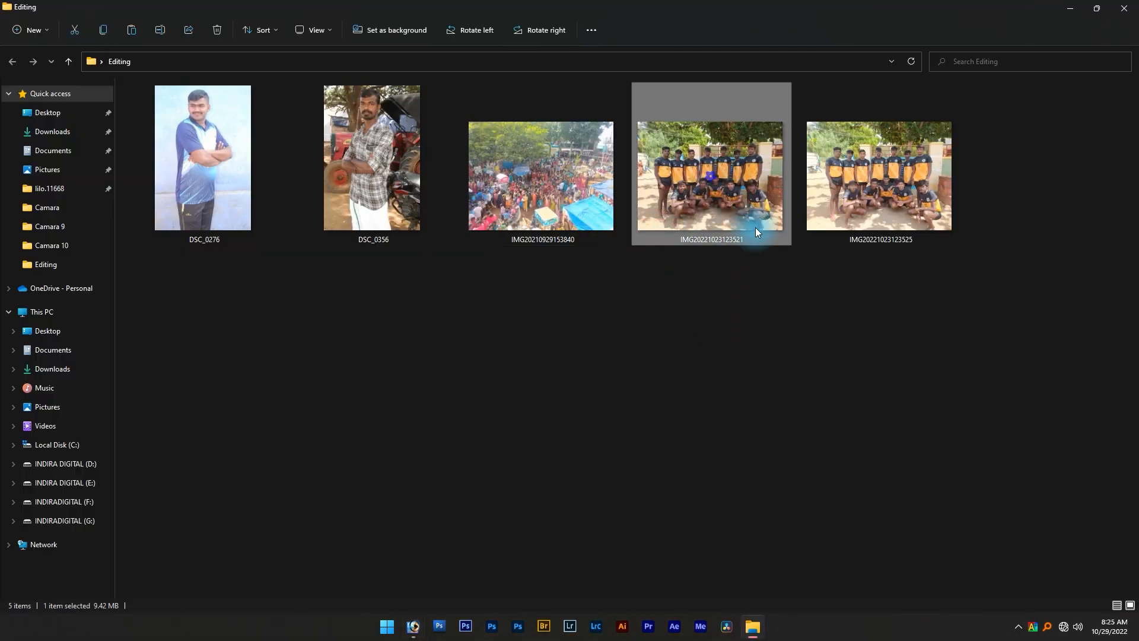
{"action": "left_click", "coordinate": [813, 224], "text": "ctrl"}
{"action": "double_click", "coordinate": [858, 198]}
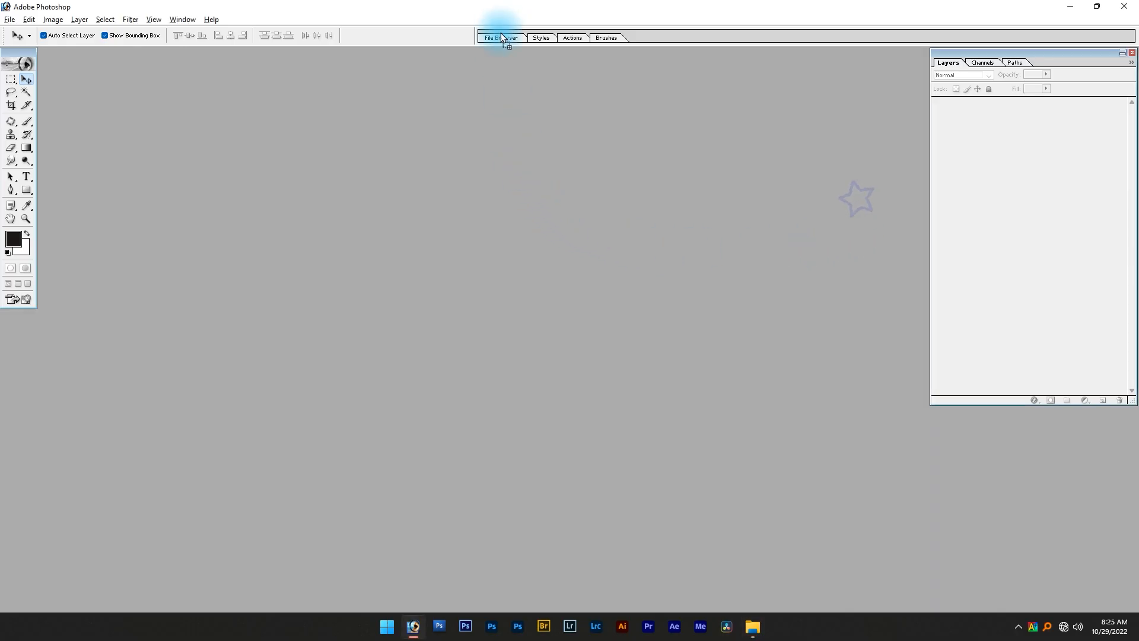
{"action": "key", "text": "f"}
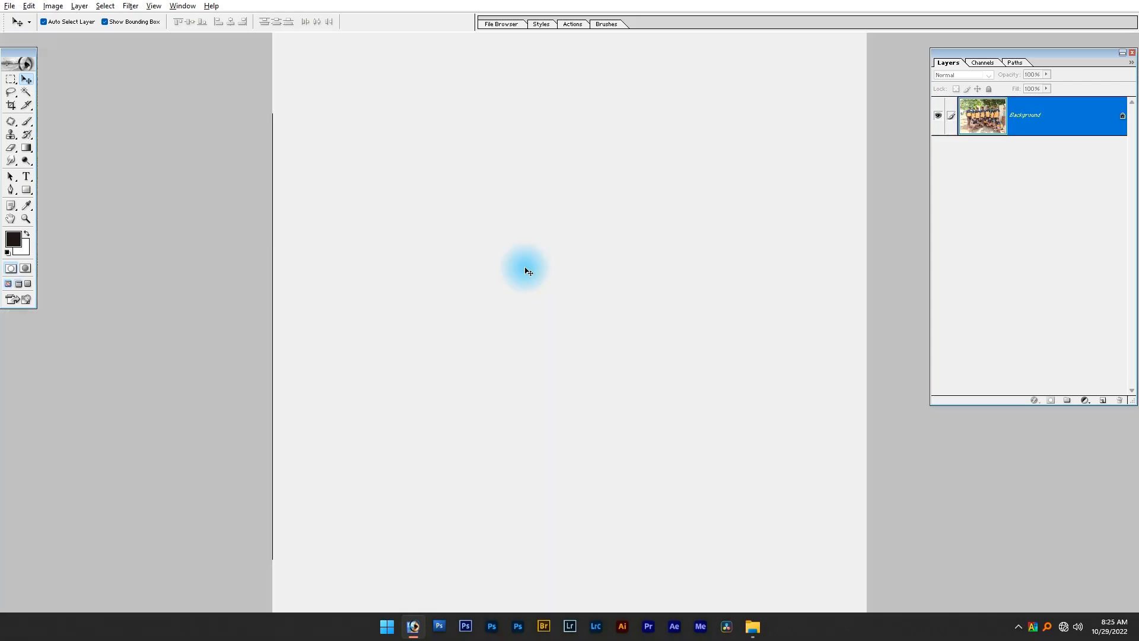
{"action": "left_click_drag", "start_coordinate": [292, 173], "coordinate": [921, 569]}
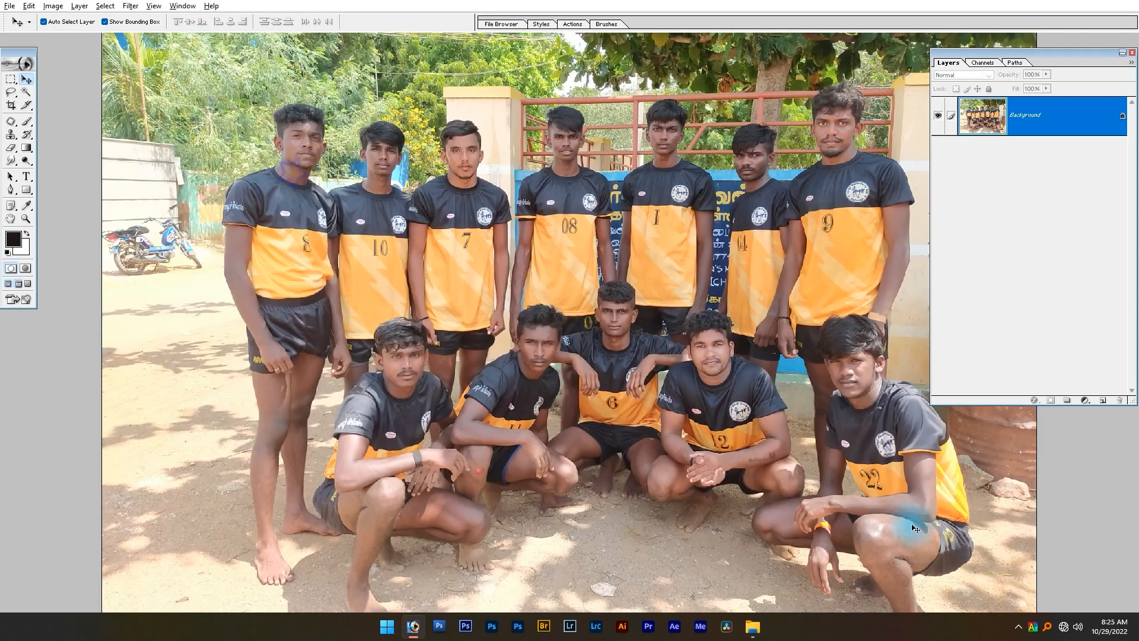
{"action": "key", "text": "ctrl+j"}
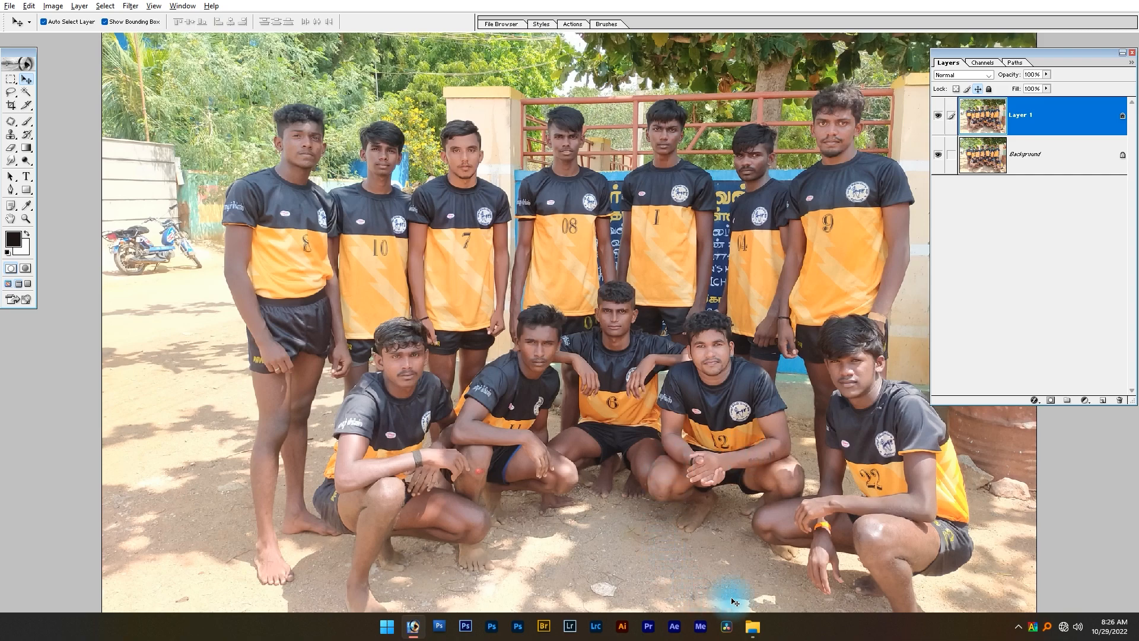
Step: Try to set the Curves black point by sampling the black part of the number 08 player's shirt
{"action": "key", "text": "ctrl+m"}
{"action": "left_click_drag", "start_coordinate": [712, 212], "coordinate": [1001, 361]}
{"action": "left_click", "coordinate": [1089, 522]}
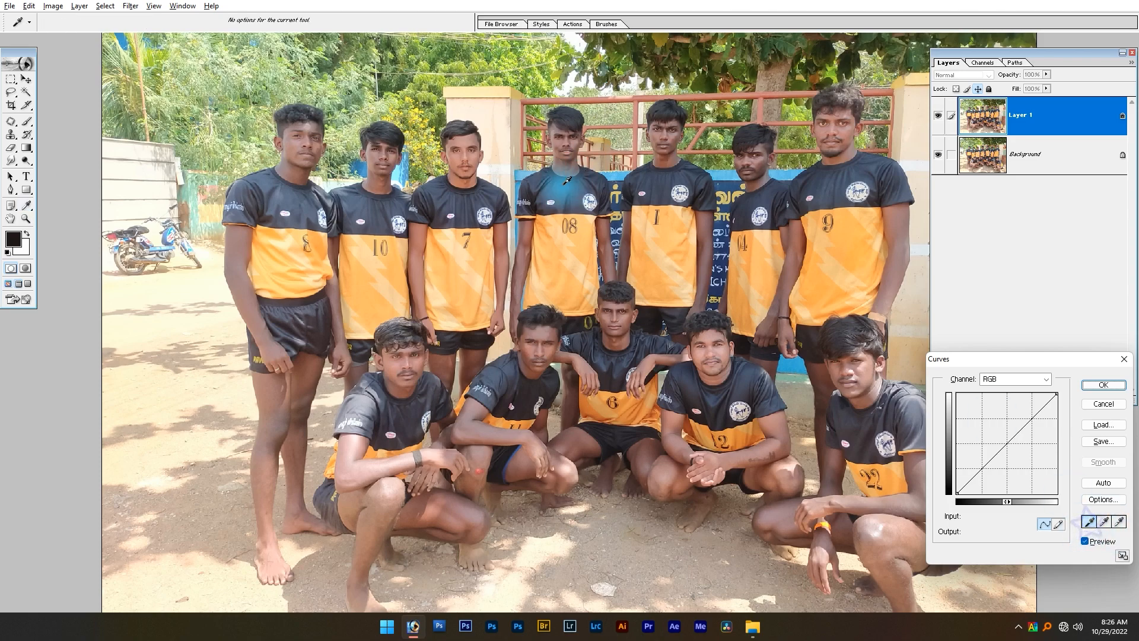
{"action": "left_click", "coordinate": [550, 199]}
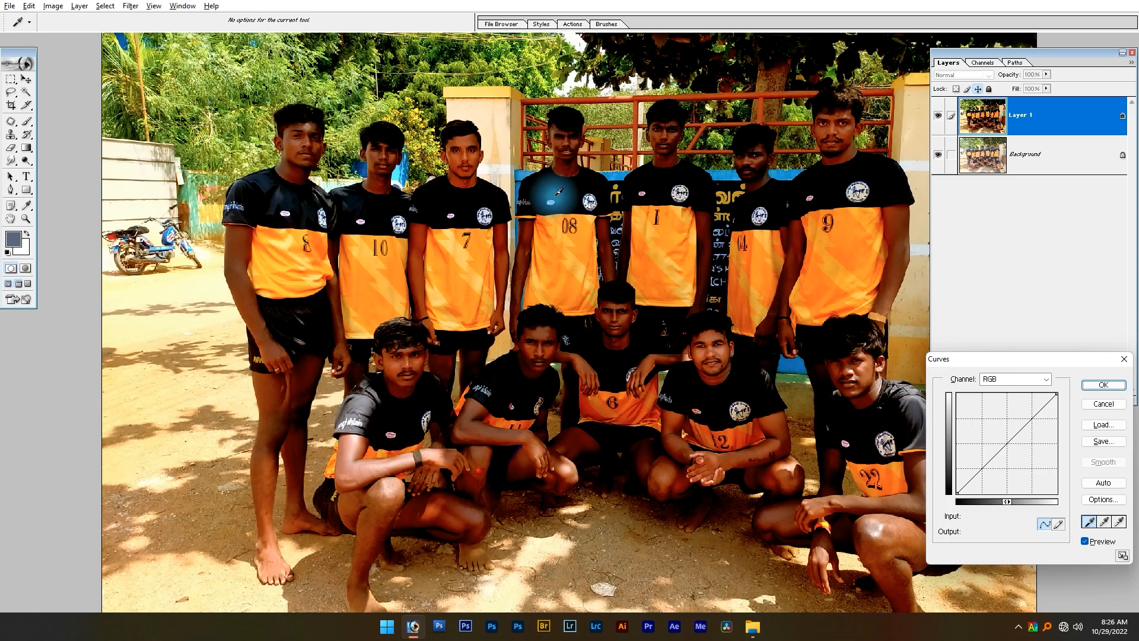
{"action": "key", "text": "ctrl+z"}
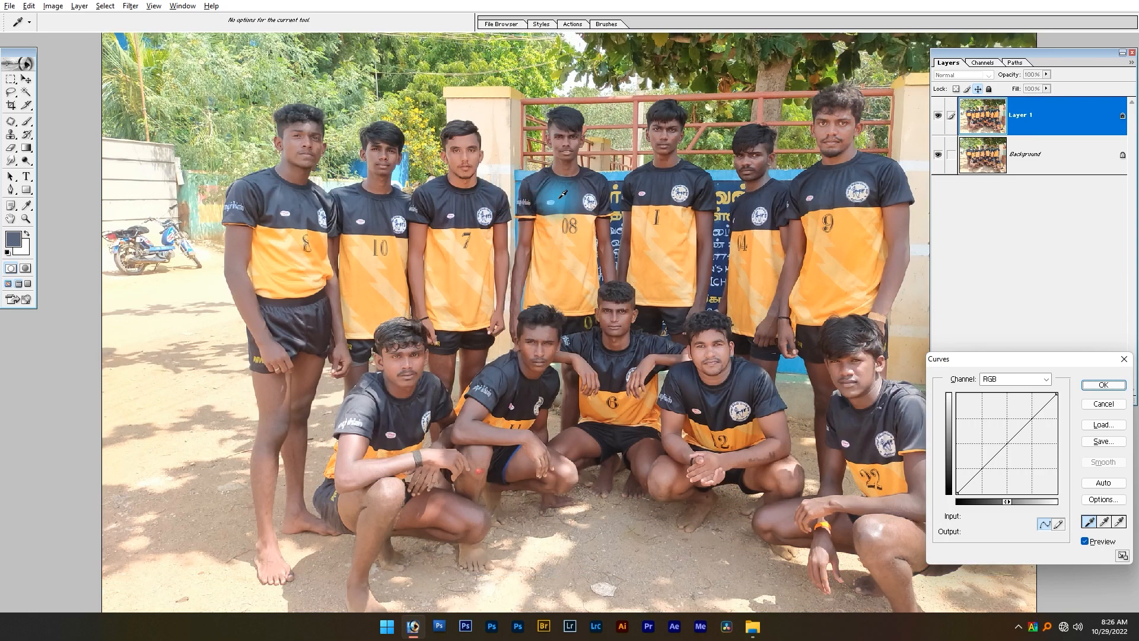
{"action": "key", "text": "Escape"}
{"action": "key", "text": "v"}
Step: Set the Curves black point from a dark fold of the number 08 player's shirt and compare the result with the original
{"action": "left_click_drag", "start_coordinate": [558, 161], "coordinate": [399, 243]}
{"action": "left_click_drag", "start_coordinate": [534, 261], "coordinate": [302, 388]}
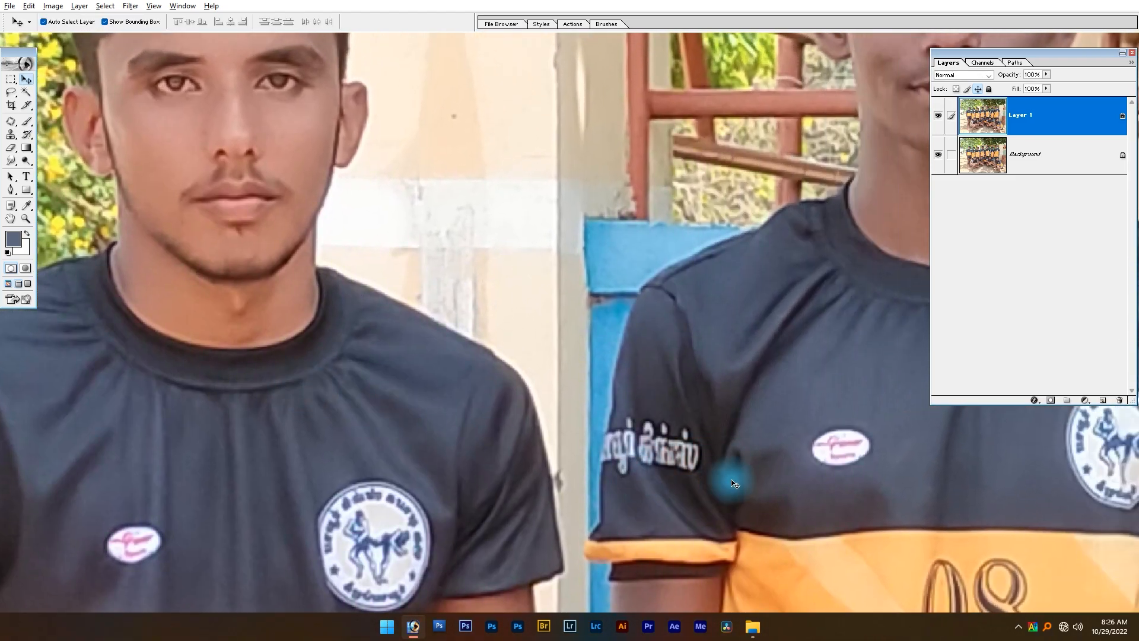
{"action": "left_click_drag", "start_coordinate": [730, 472], "coordinate": [581, 446]}
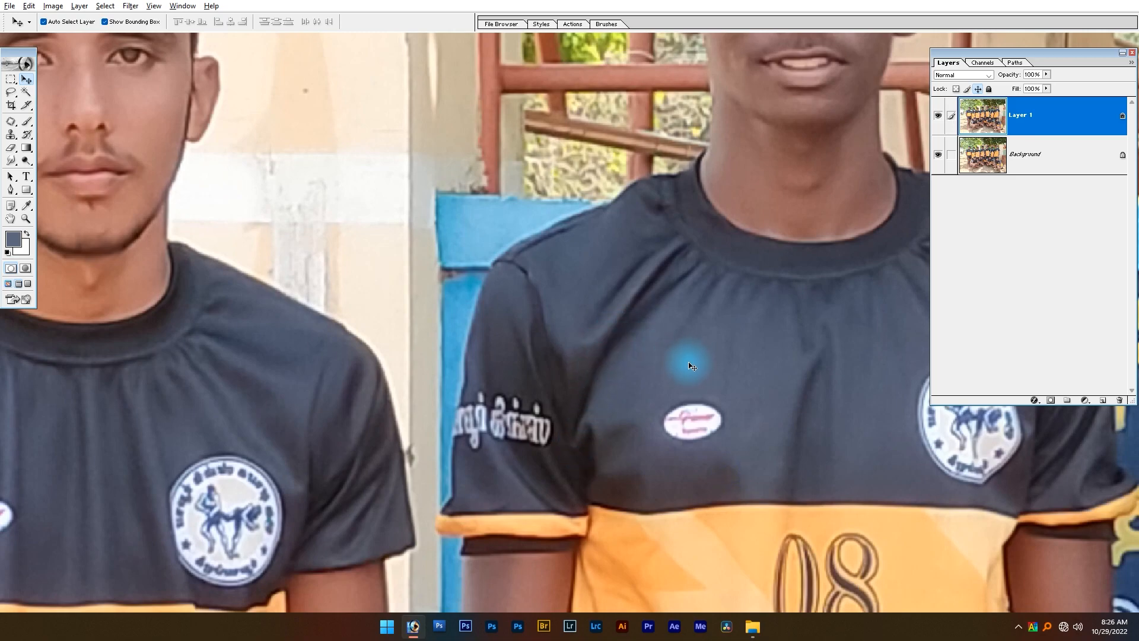
{"action": "key", "text": "ctrl+m"}
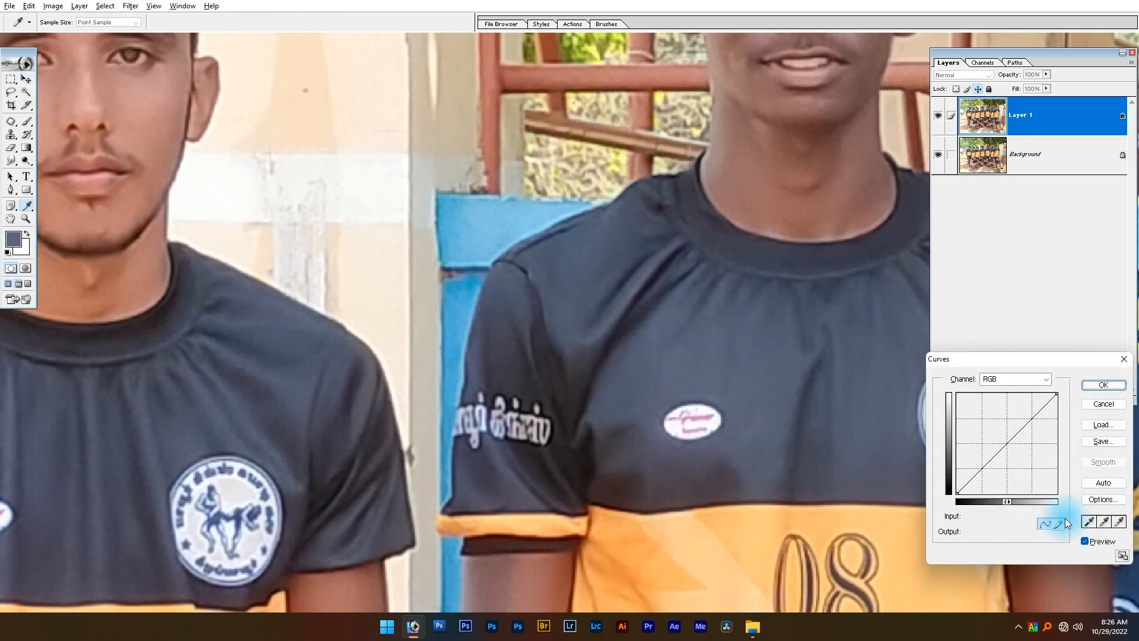
{"action": "left_click", "coordinate": [1089, 522]}
{"action": "left_click", "coordinate": [613, 337]}
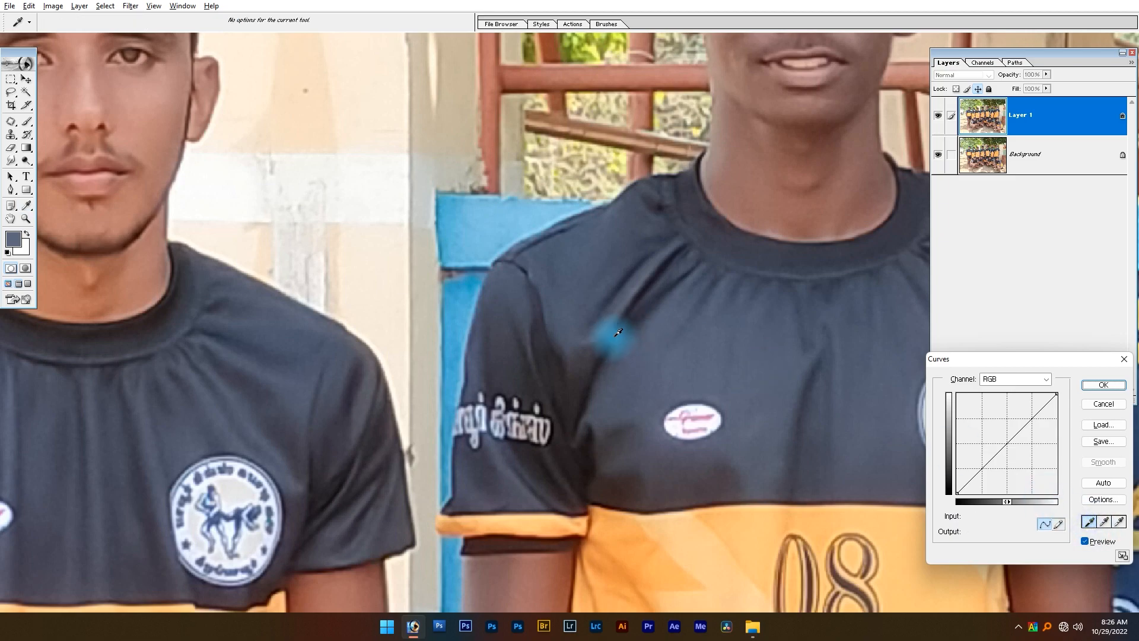
{"action": "key", "text": "ctrl+0"}
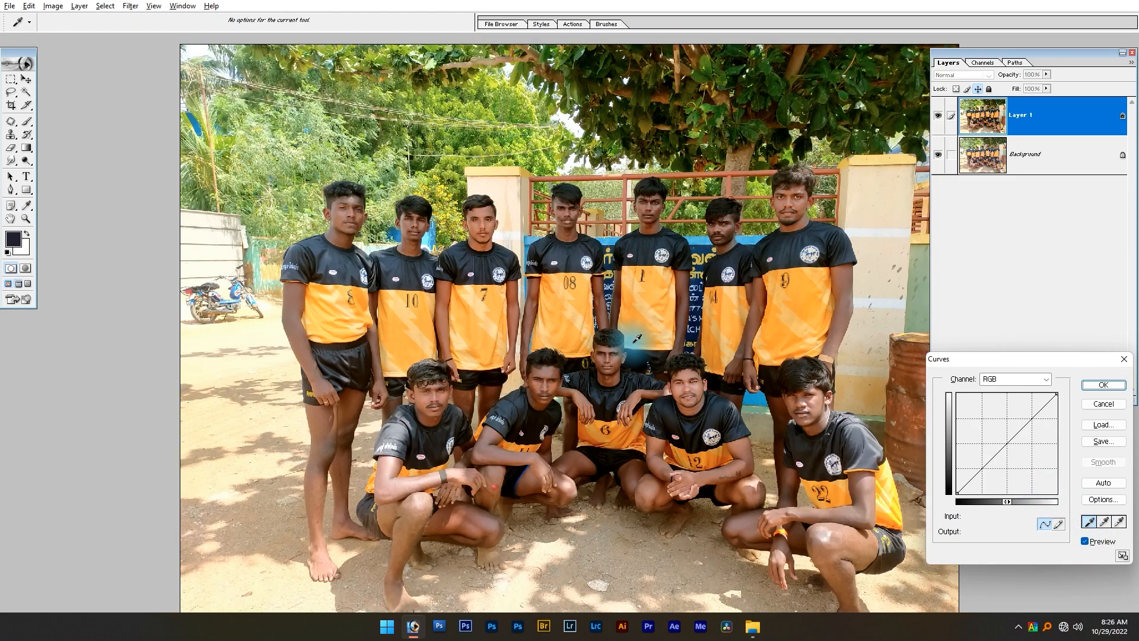
{"action": "key", "text": "ctrl+z"}
{"action": "key", "text": "ctrl+z"}
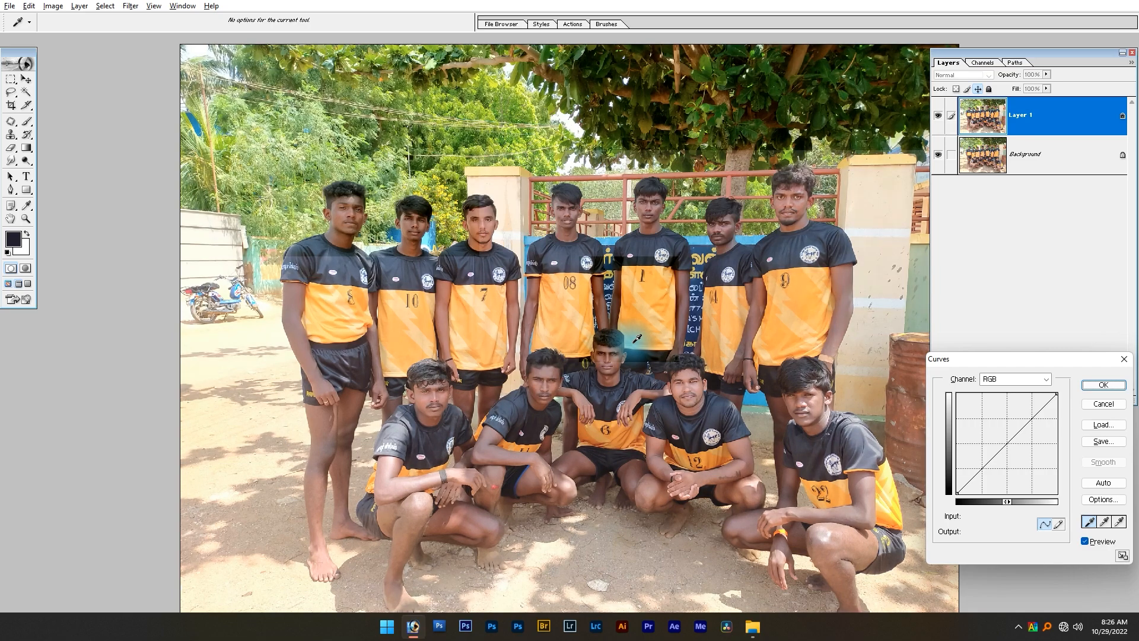
{"action": "key", "text": "Return"}
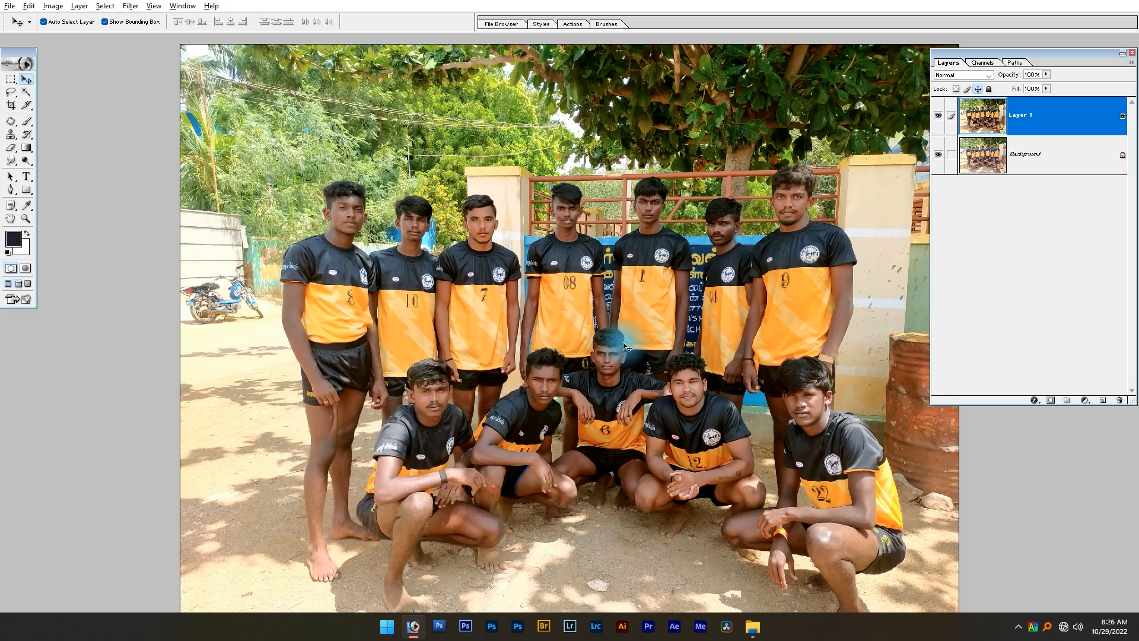
{"action": "left_click", "coordinate": [939, 115]}
{"action": "left_click", "coordinate": [940, 115]}
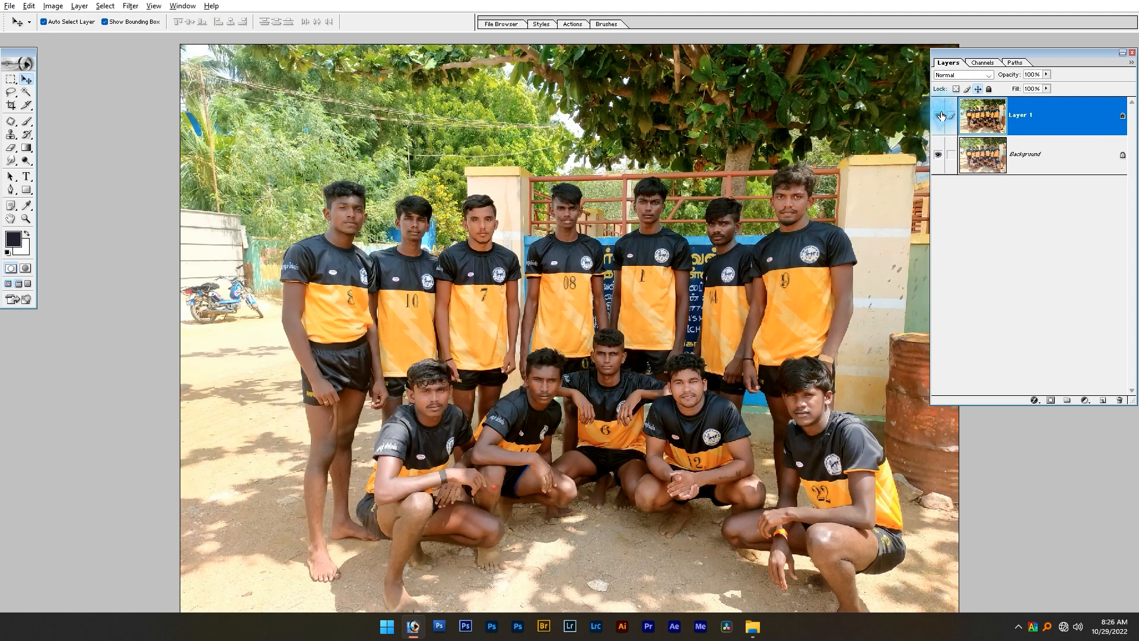
Step: Select a front-row player's face with the Magic Wand and extend the selection to similar tones across the photo
{"action": "key", "text": "w"}
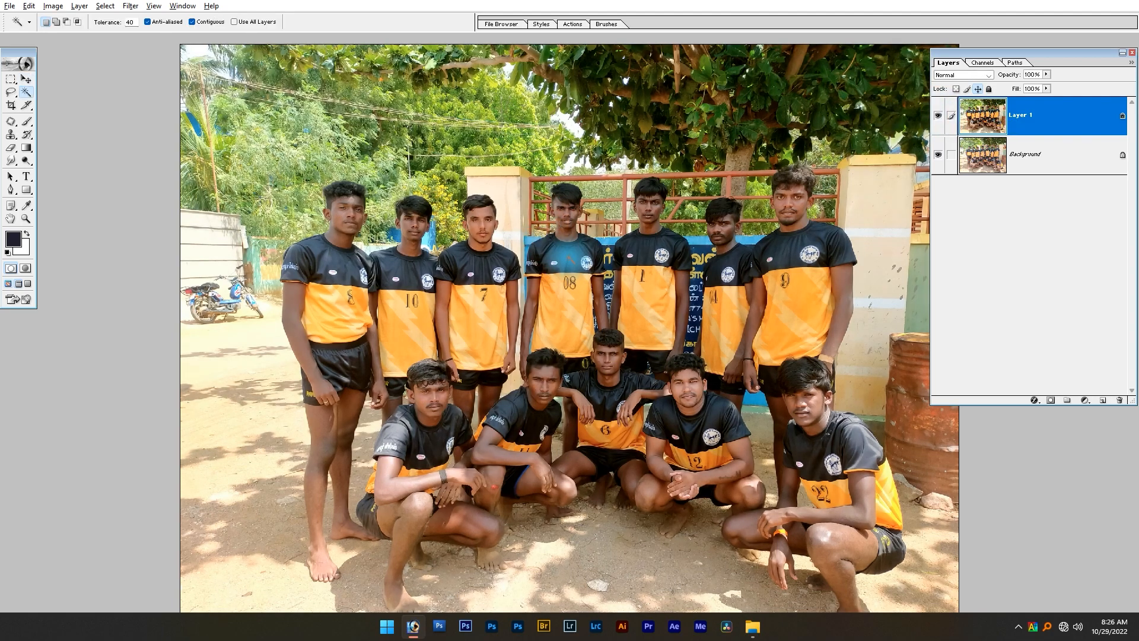
{"action": "key", "text": "ctrl+space"}
{"action": "left_click_drag", "start_coordinate": [344, 161], "coordinate": [733, 431]}
{"action": "left_click_drag", "start_coordinate": [499, 462], "coordinate": [595, 286]}
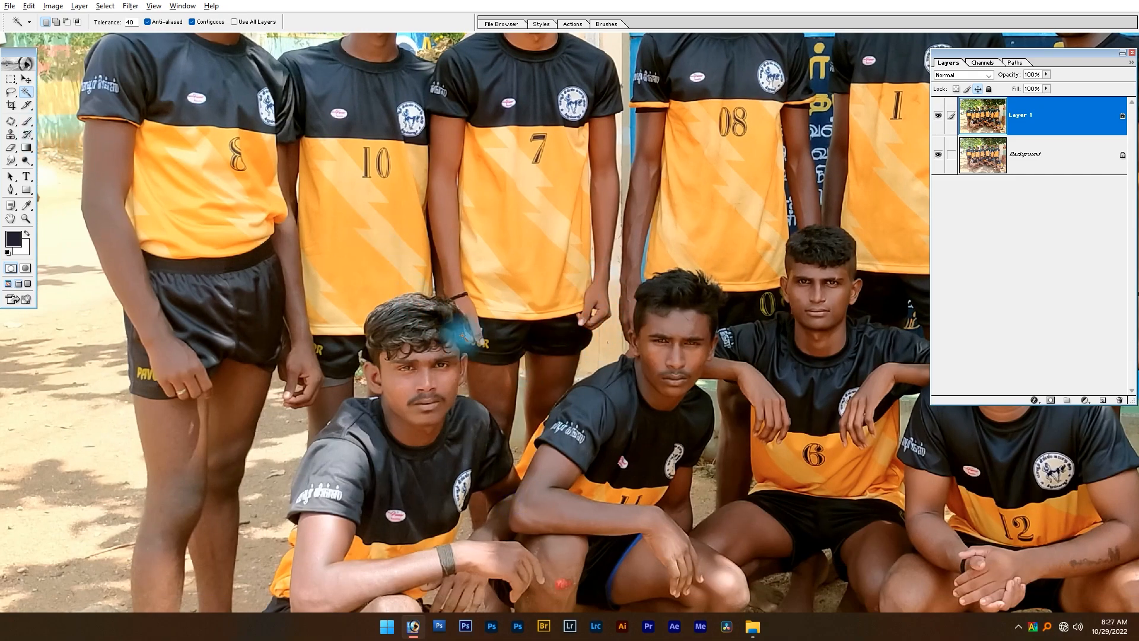
{"action": "left_click", "coordinate": [668, 388]}
{"action": "right_click", "coordinate": [670, 393]}
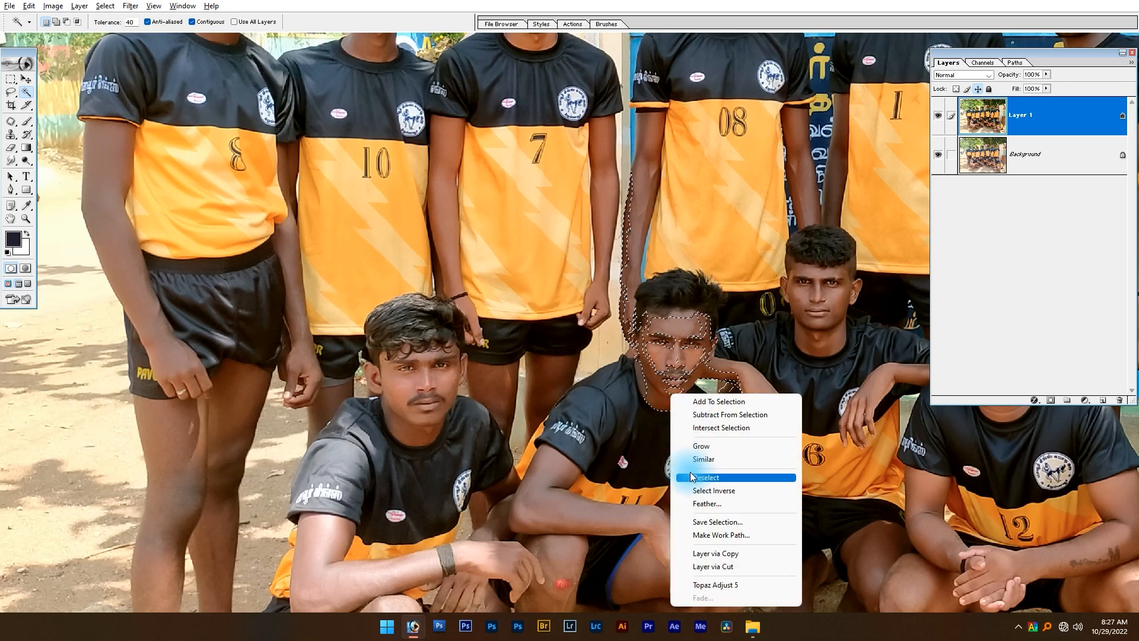
{"action": "left_click", "coordinate": [703, 459]}
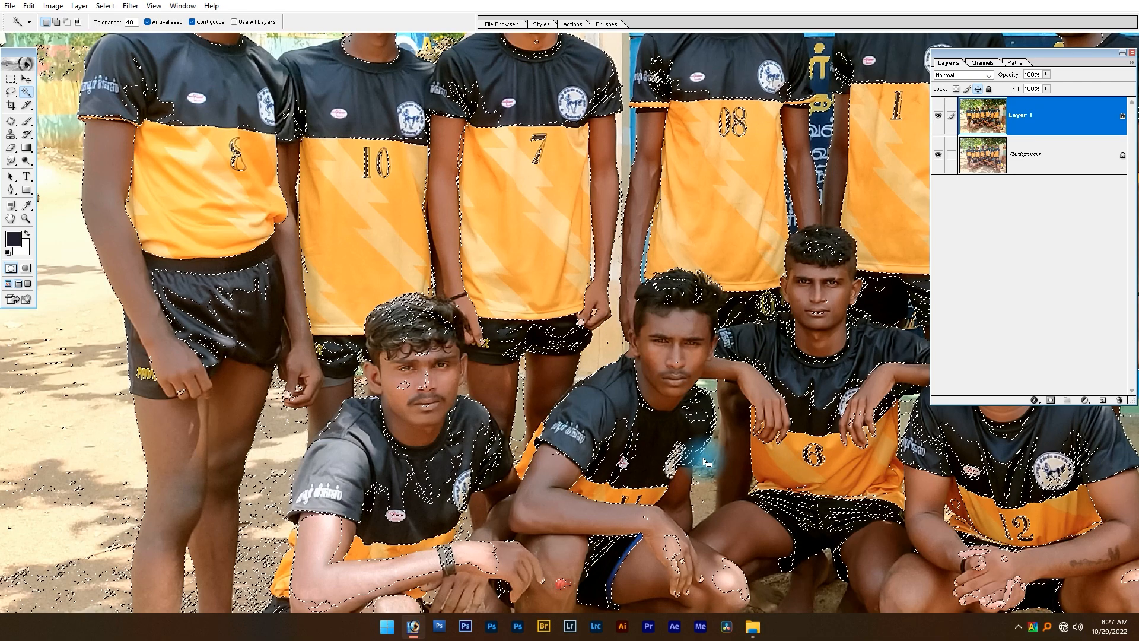
Step: Feather the skin-tone selection with a radius of 22 pixels
{"action": "key", "text": "ctrl+minus"}
{"action": "key", "text": "ctrl+alt+d"}
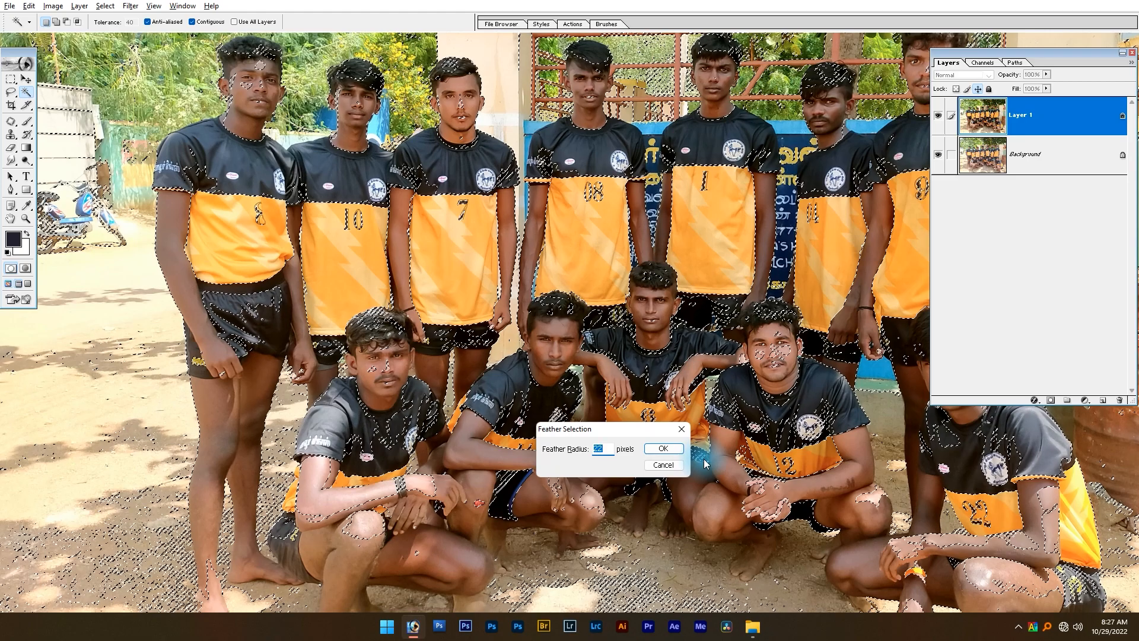
{"action": "key", "text": "Return"}
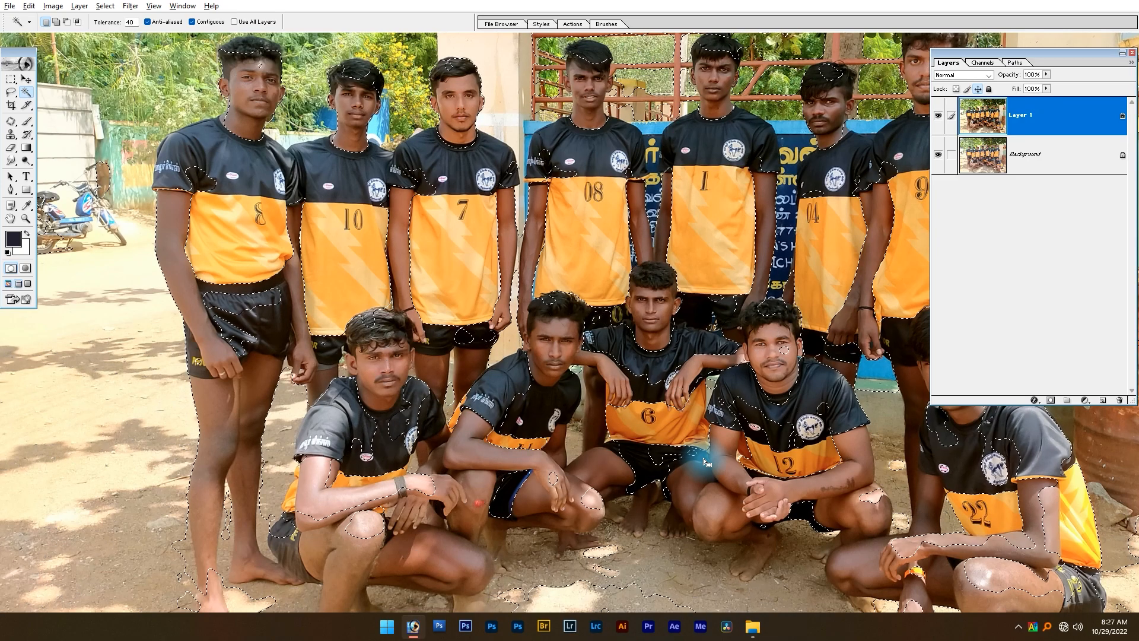
Step: Brighten the selected skin tones with Curves by raising input 109 to output 123
{"action": "key", "text": "ctrl+minus"}
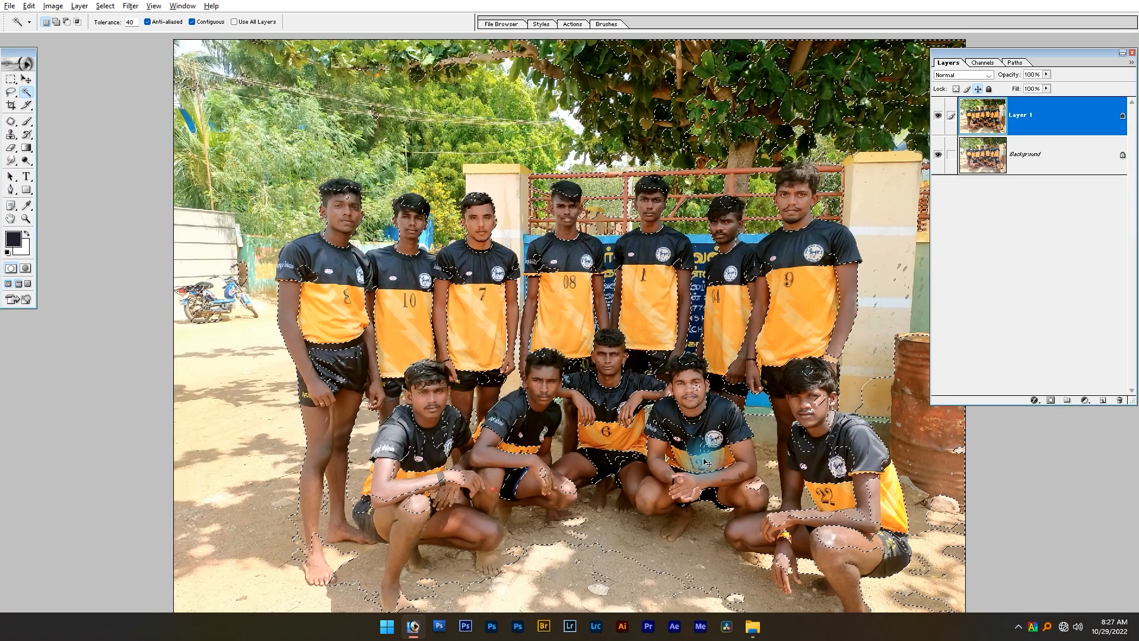
{"action": "key", "text": "ctrl+m"}
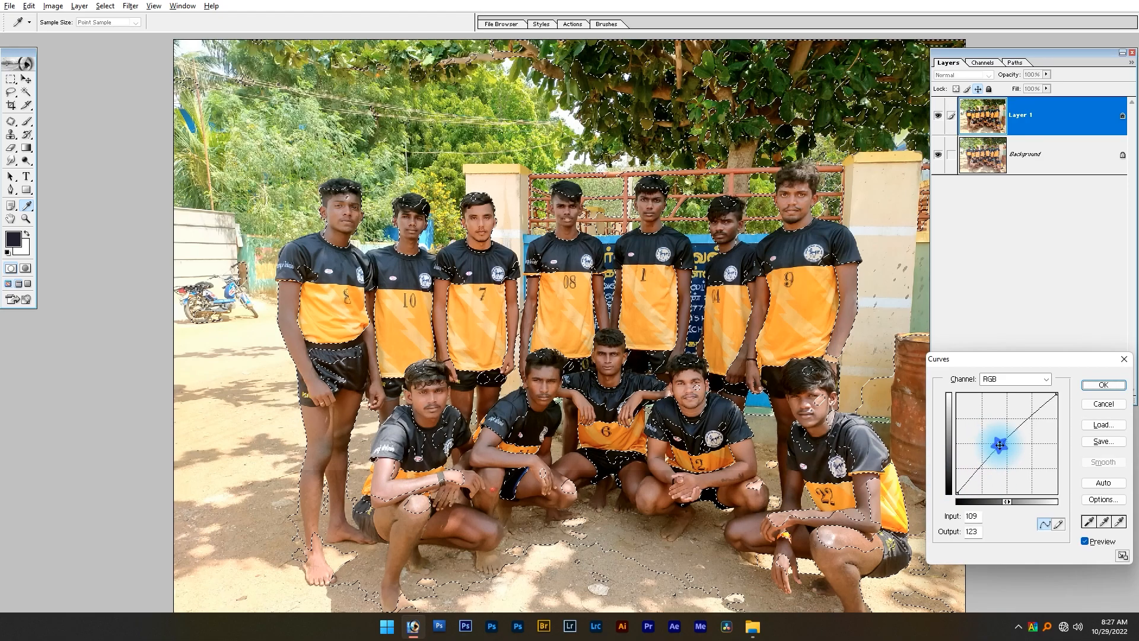
{"action": "key", "text": "Return"}
{"action": "key", "text": "w"}
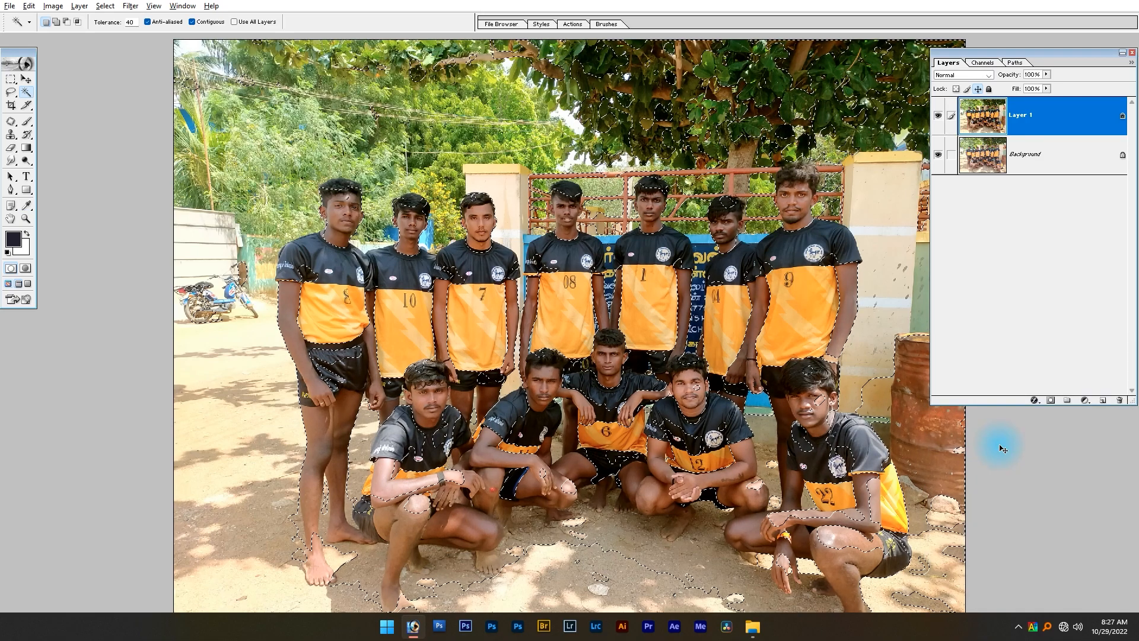
{"action": "left_click", "coordinate": [876, 268]}
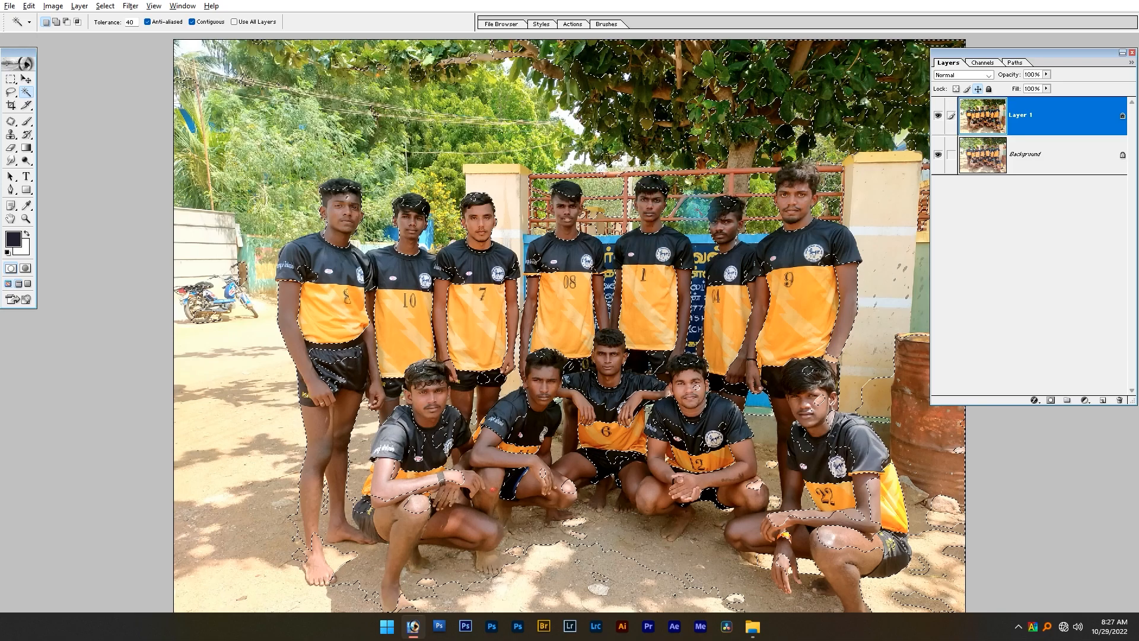
{"action": "left_click", "coordinate": [608, 317]}
Step: Brighten the selected skin tones further with Curves by raising input 123 to output 135, and clear the selection
{"action": "key", "text": "ctrl+h"}
{"action": "key", "text": "ctrl+m"}
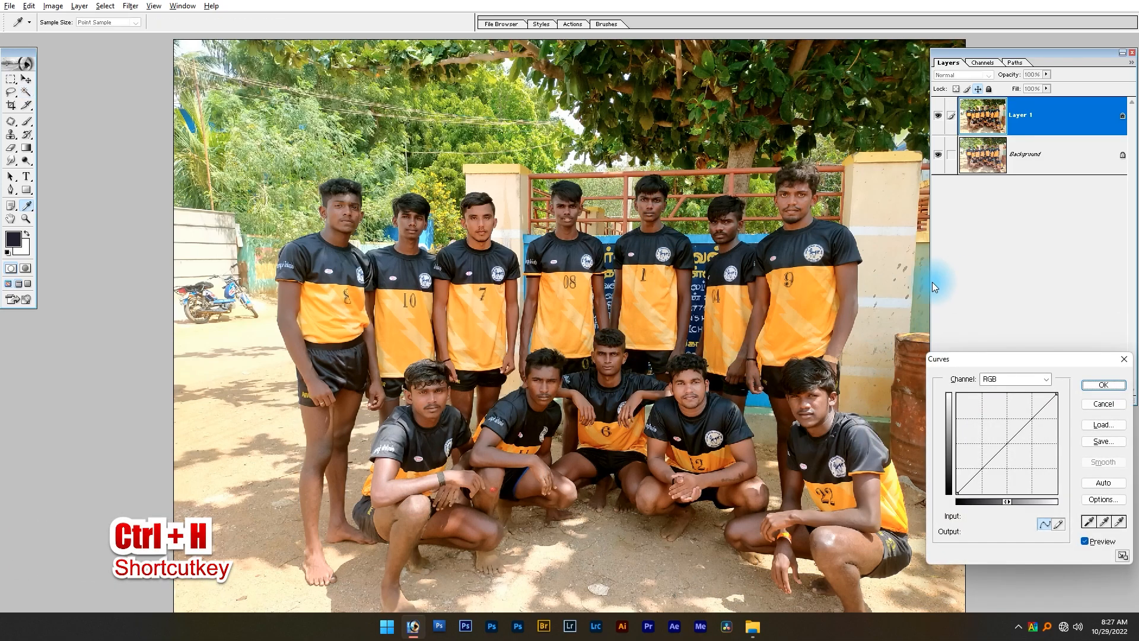
{"action": "left_click_drag", "start_coordinate": [1009, 440], "coordinate": [1005, 440]}
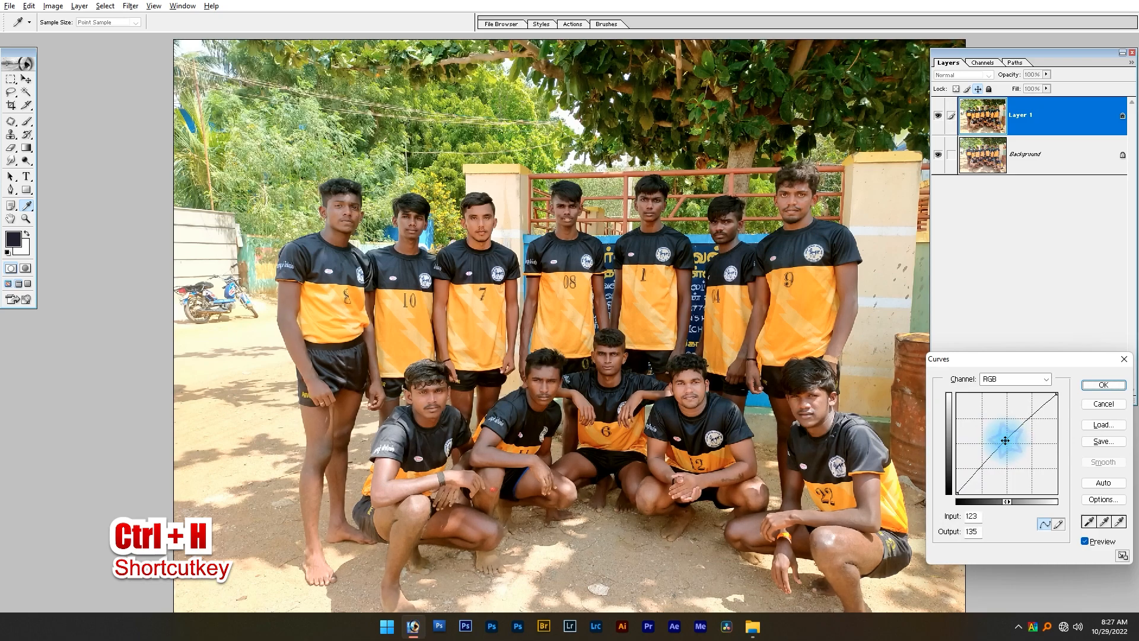
{"action": "key", "text": "Return"}
{"action": "key", "text": "w"}
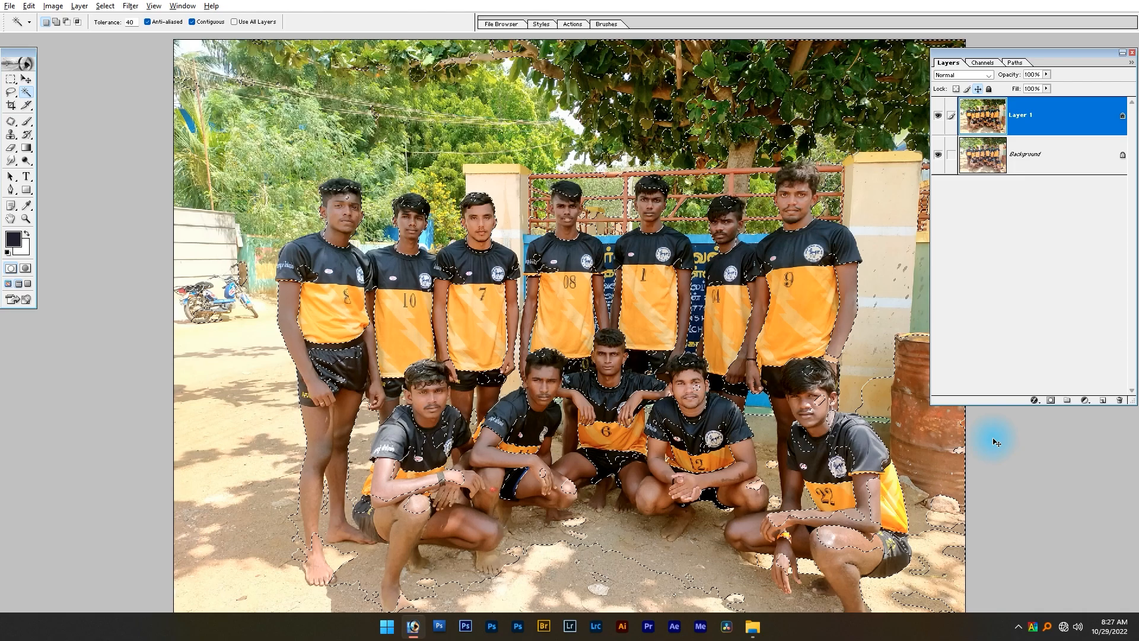
{"action": "left_click", "coordinate": [801, 405]}
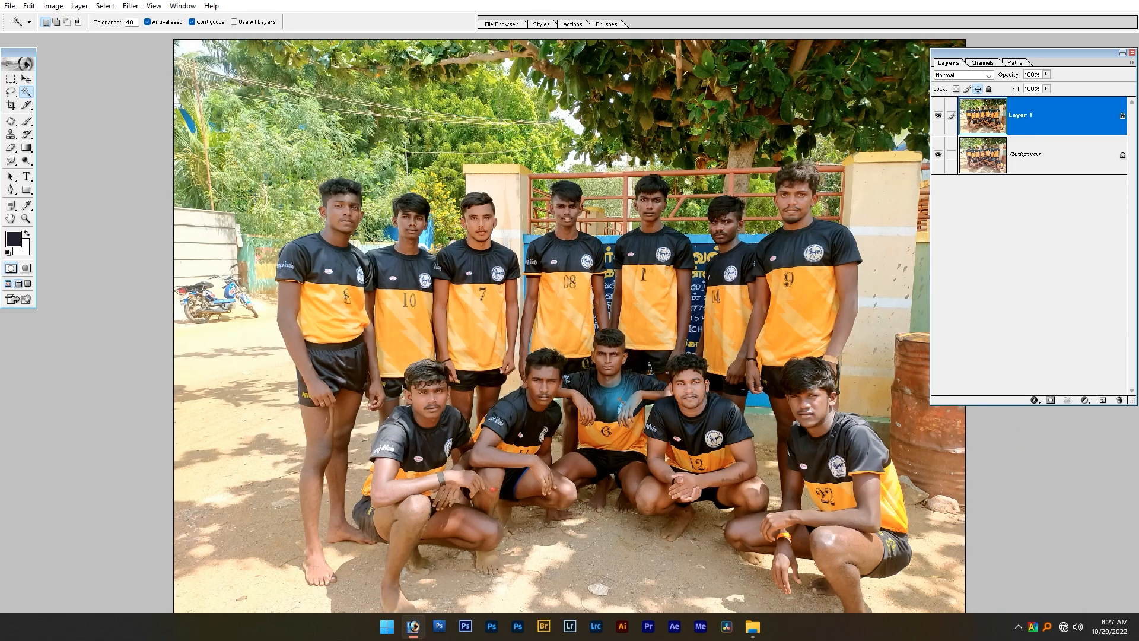
{"action": "left_click", "coordinate": [561, 337]}
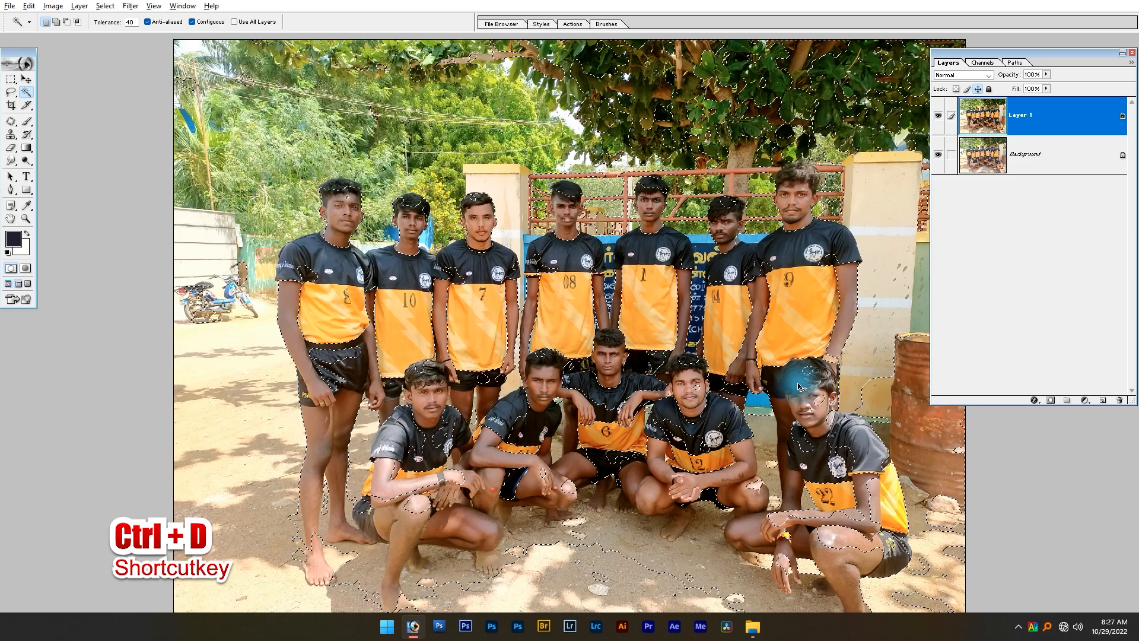
{"action": "key", "text": "ctrl+d"}
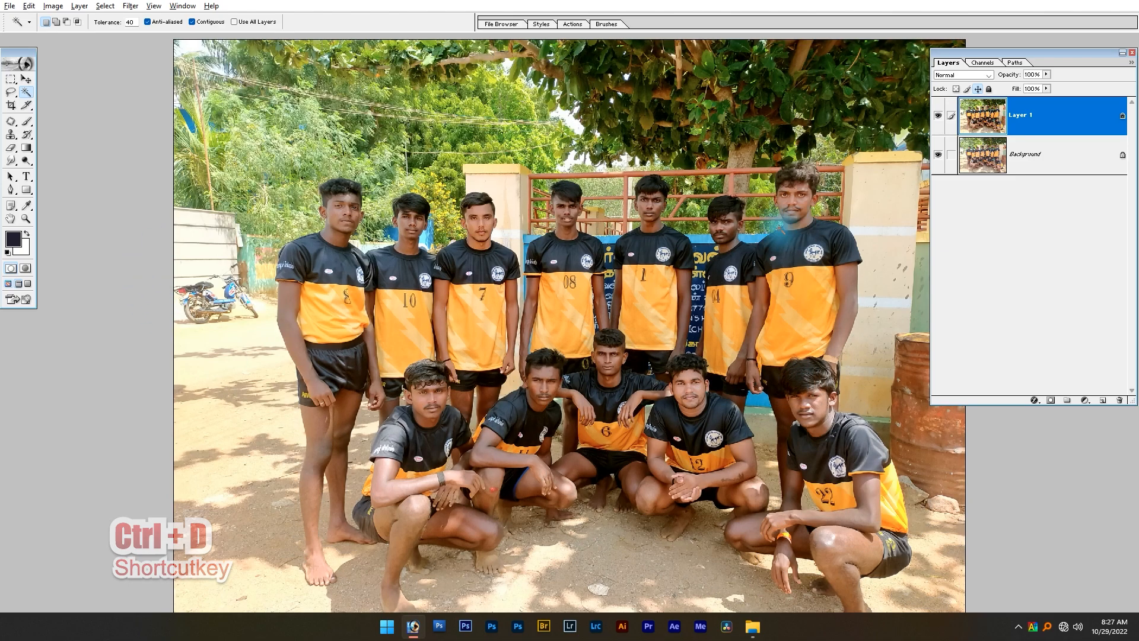
Step: Examine the players up close and compare the edited photo with the original by toggling Layer 1's visibility
{"action": "left_click_drag", "start_coordinate": [868, 464], "coordinate": [886, 488]}
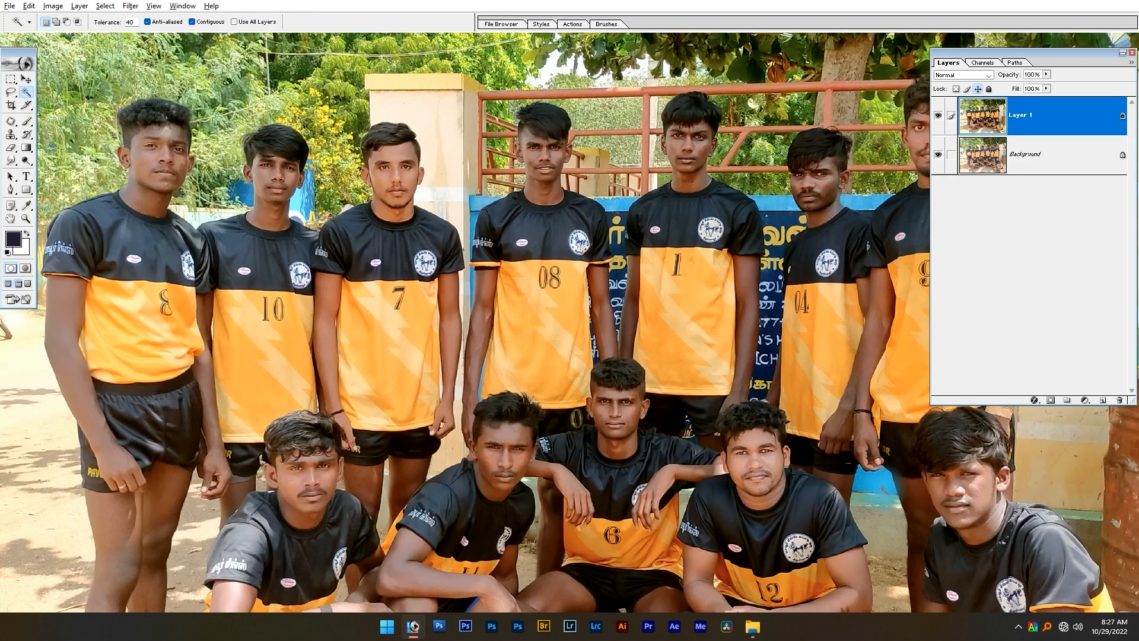
{"action": "left_click_drag", "start_coordinate": [801, 486], "coordinate": [729, 450]}
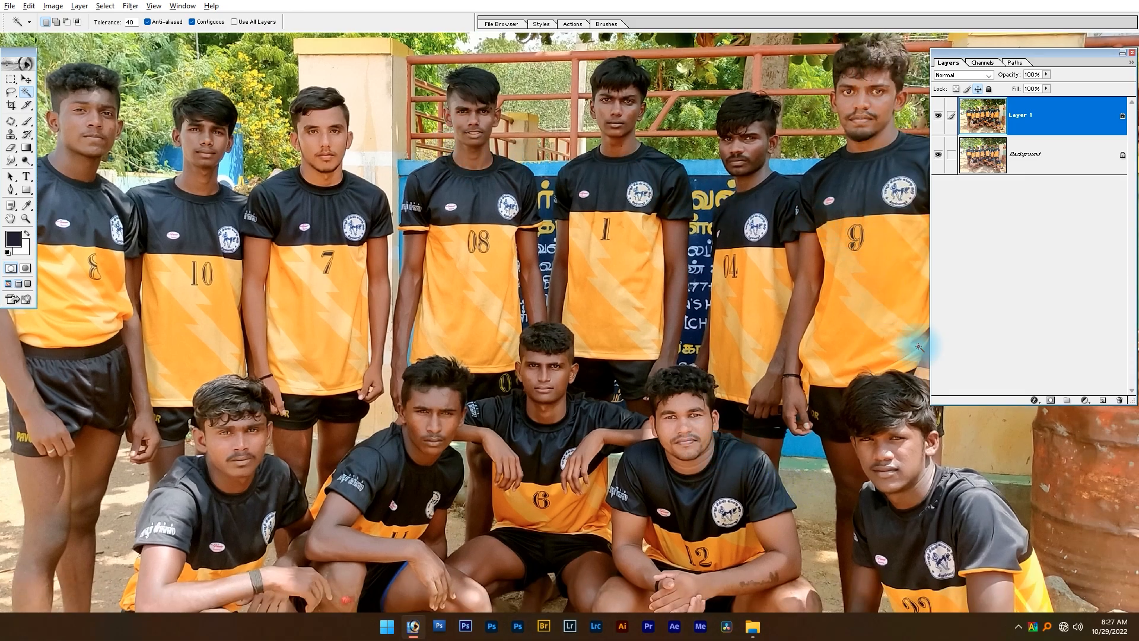
{"action": "left_click_drag", "start_coordinate": [565, 428], "coordinate": [636, 404]}
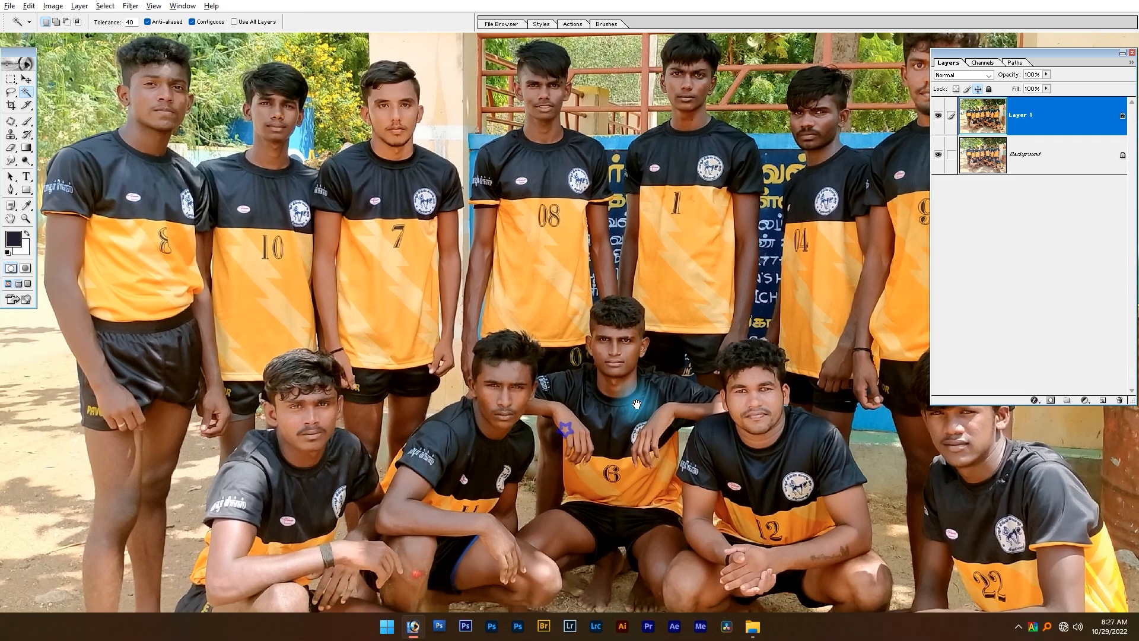
{"action": "left_click", "coordinate": [937, 115]}
{"action": "left_click", "coordinate": [937, 122]}
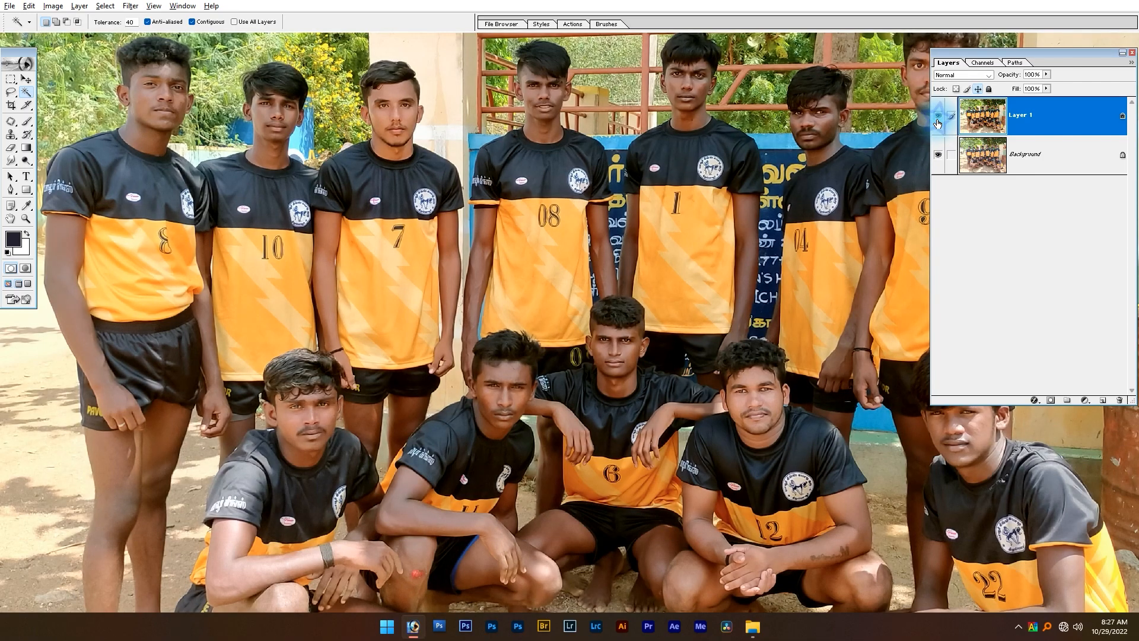
{"action": "left_click_drag", "start_coordinate": [593, 159], "coordinate": [584, 195]}
{"action": "key", "text": "ctrl+minus"}
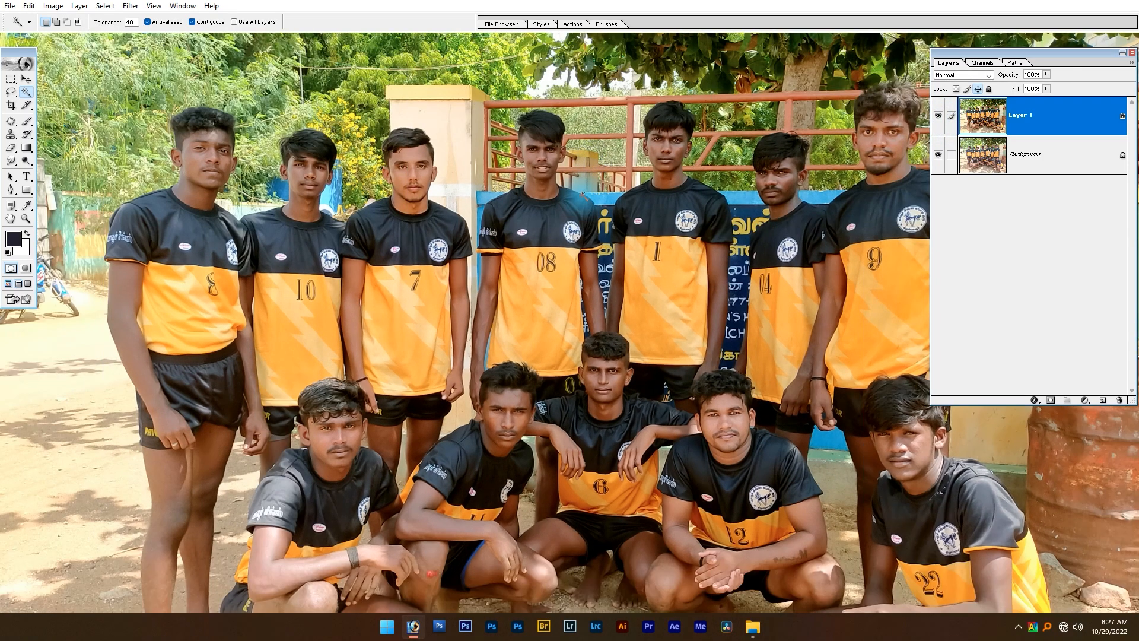
Step: Raise the photo's overall saturation to 7 in Hue/Saturation
{"action": "key", "text": "Tab"}
{"action": "key", "text": "ctrl+minus"}
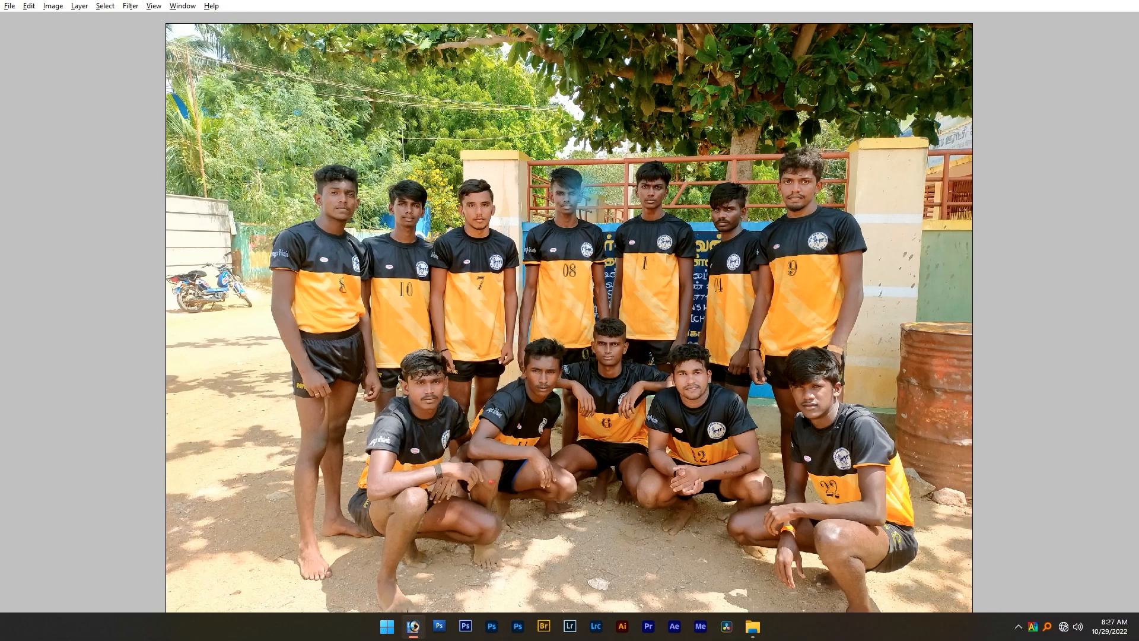
{"action": "key", "text": "ctrl+u"}
{"action": "left_click_drag", "start_coordinate": [823, 297], "coordinate": [936, 332]}
{"action": "left_click", "coordinate": [972, 400]}
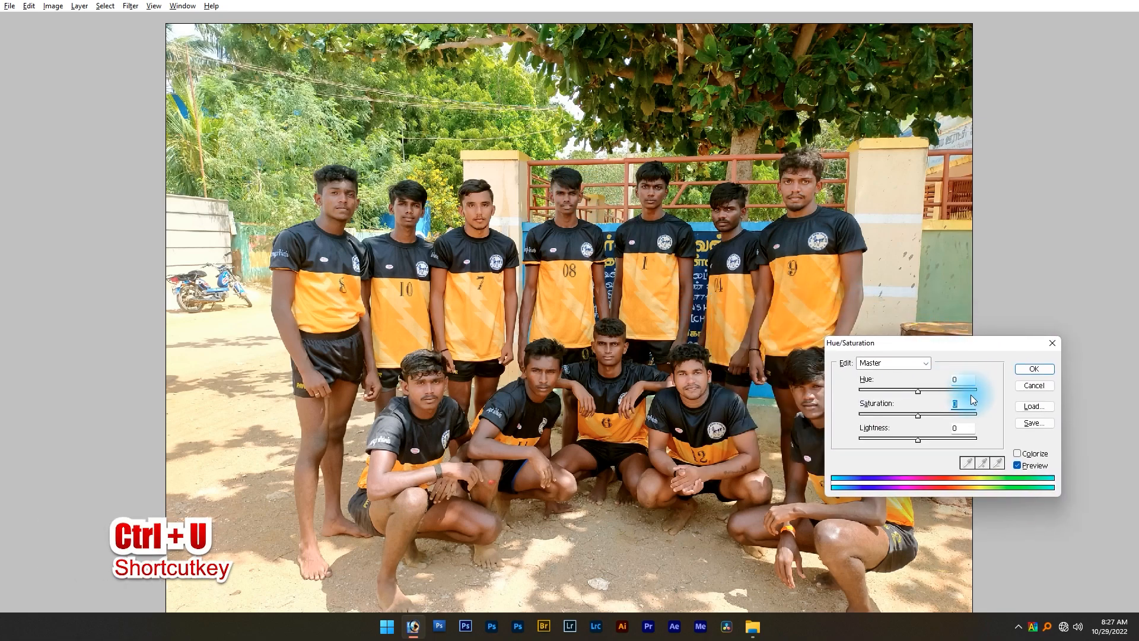
{"action": "type", "text": "7"}
{"action": "left_click_drag", "start_coordinate": [937, 344], "coordinate": [963, 376]}
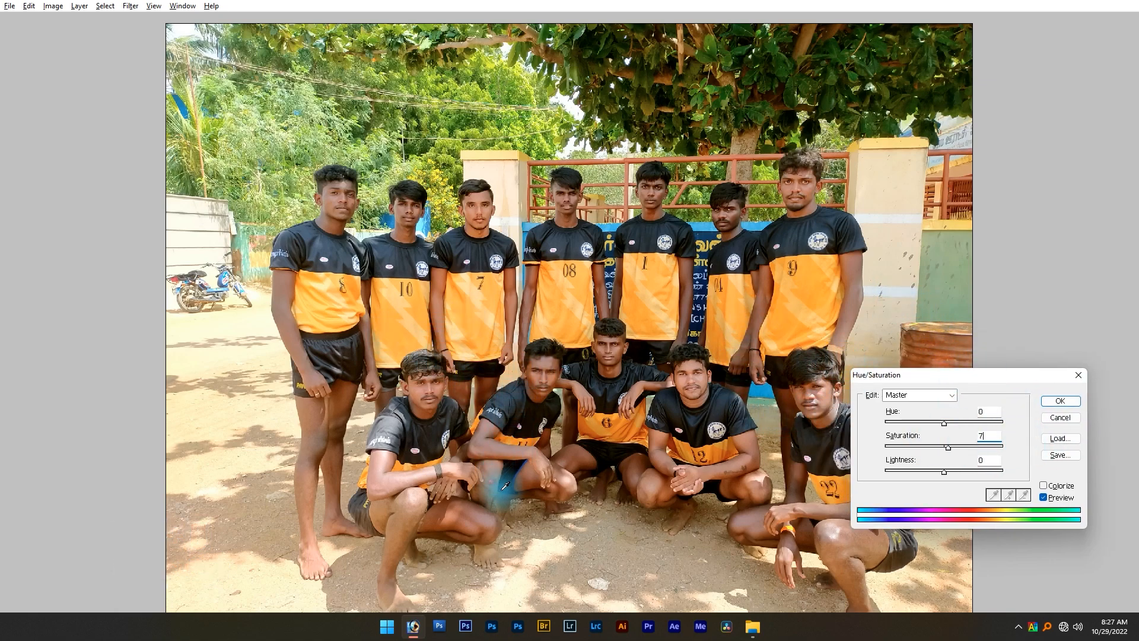
Step: Adjust the Yellows in Hue/Saturation to hue +9 and saturation +25
{"action": "left_click", "coordinate": [923, 394]}
{"action": "left_click", "coordinate": [915, 426]}
{"action": "mouse_move", "coordinate": [944, 446]}
{"action": "left_mouse_down"}
{"action": "mouse_move", "coordinate": [974, 444]}
{"action": "mouse_move", "coordinate": [948, 450]}
{"action": "mouse_move", "coordinate": [964, 453]}
{"action": "mouse_move", "coordinate": [949, 426]}
{"action": "left_mouse_up"}
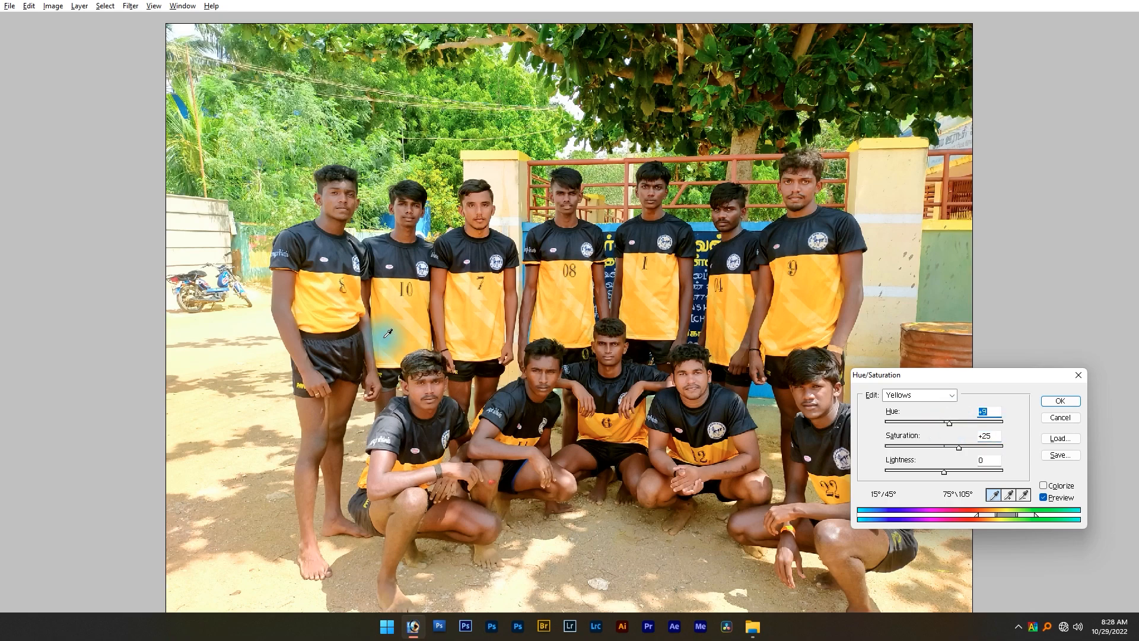
Step: Set the Greens saturation to +34, widen their colour range down to 54°, and apply the Hue/Saturation adjustment
{"action": "left_click", "coordinate": [901, 396]}
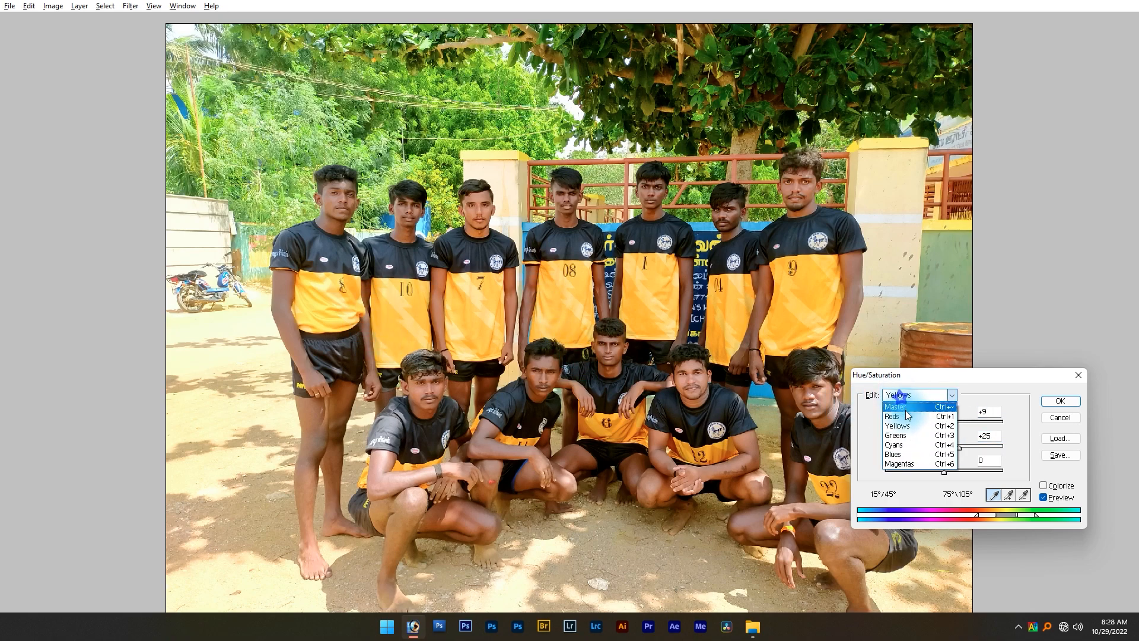
{"action": "left_click", "coordinate": [908, 434]}
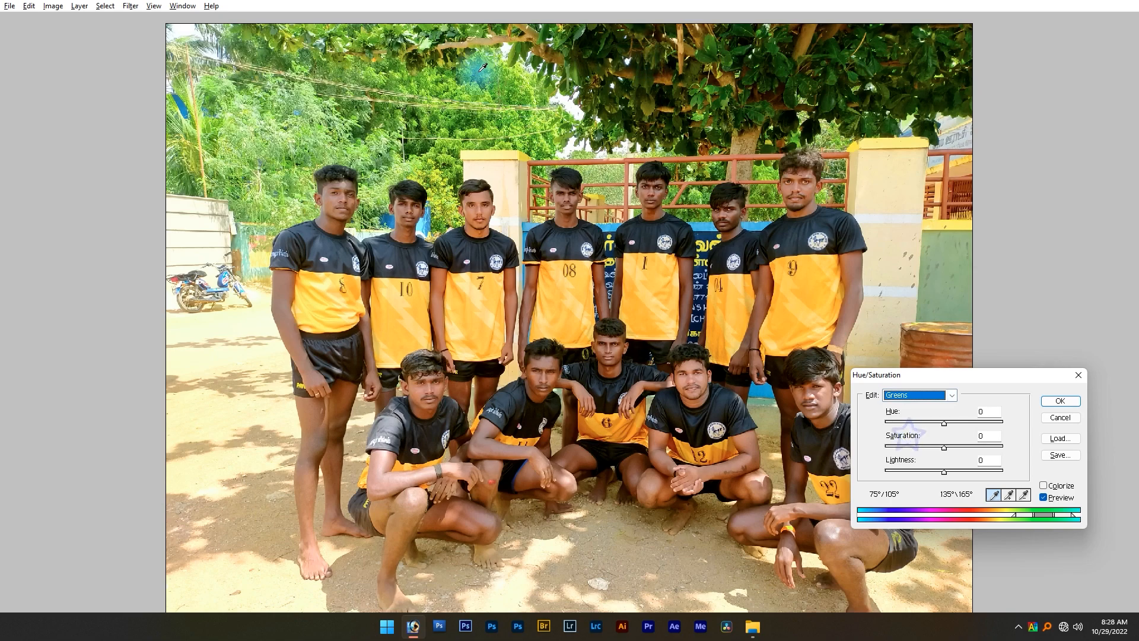
{"action": "mouse_move", "coordinate": [952, 449]}
{"action": "left_mouse_down"}
{"action": "mouse_move", "coordinate": [963, 446]}
{"action": "mouse_move", "coordinate": [933, 418]}
{"action": "mouse_move", "coordinate": [966, 446]}
{"action": "mouse_move", "coordinate": [955, 453]}
{"action": "left_mouse_up"}
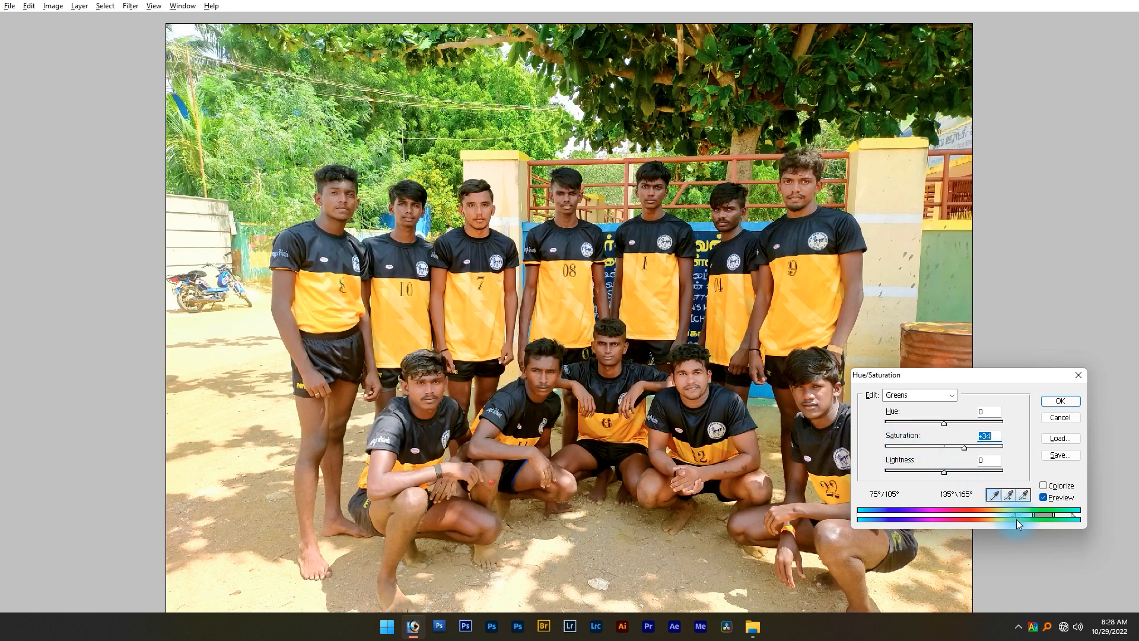
{"action": "left_click_drag", "start_coordinate": [1013, 515], "coordinate": [985, 513]}
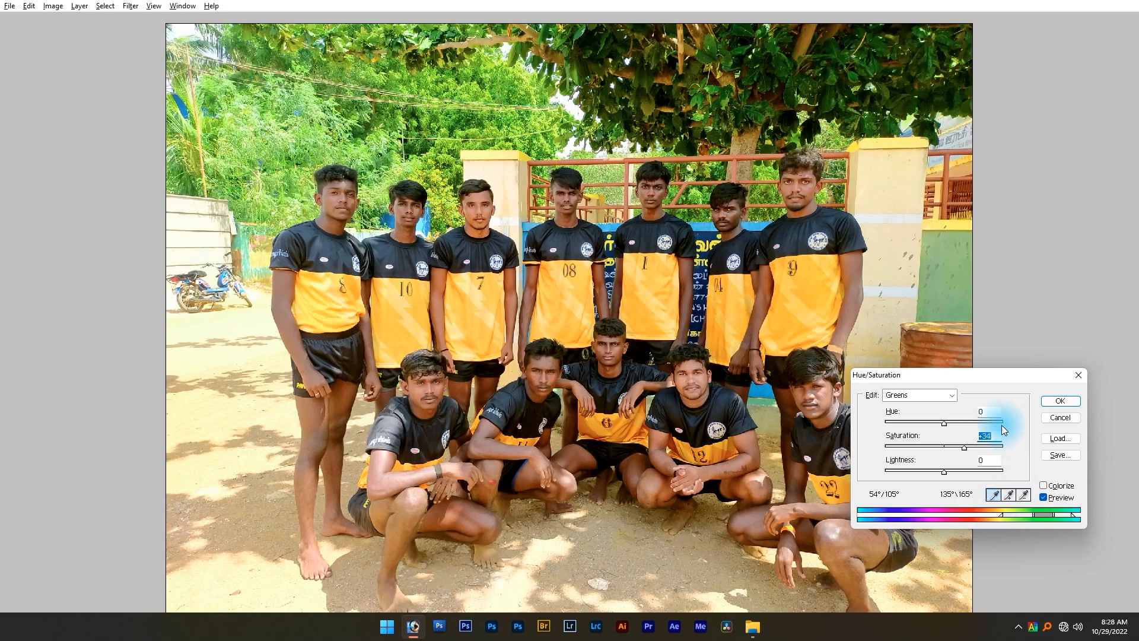
{"action": "left_click", "coordinate": [1051, 401]}
Step: Compare the recoloured back-row players with the original by toggling Layer 1's visibility
{"action": "left_click_drag", "start_coordinate": [523, 172], "coordinate": [293, 294]}
{"action": "left_click_drag", "start_coordinate": [405, 269], "coordinate": [407, 394]}
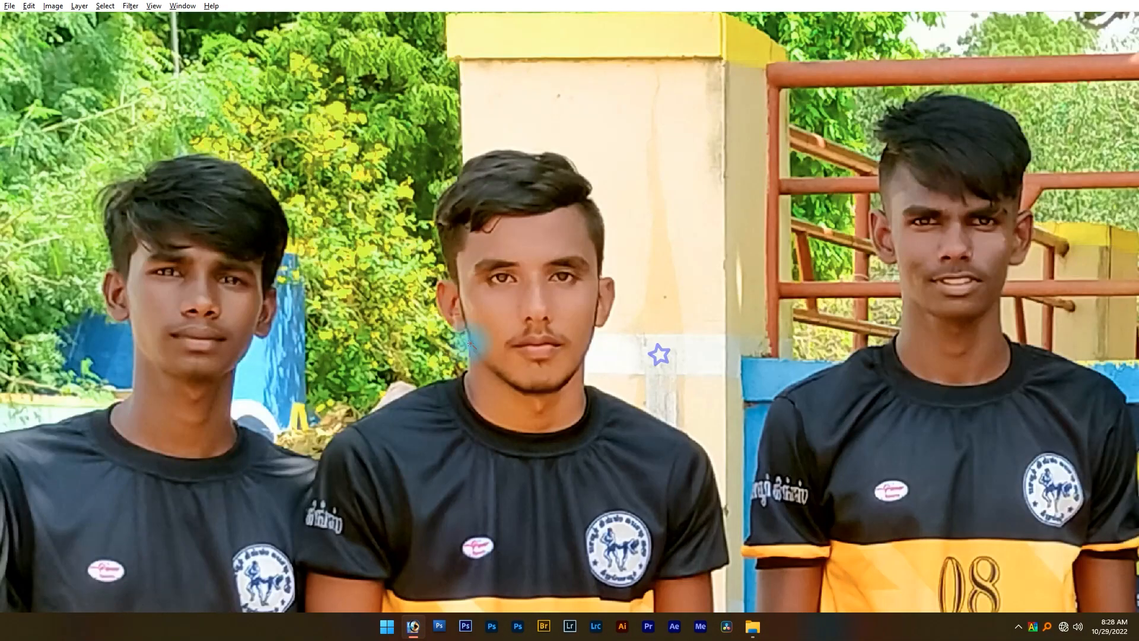
{"action": "left_click", "coordinate": [482, 249]}
{"action": "key", "text": "Tab"}
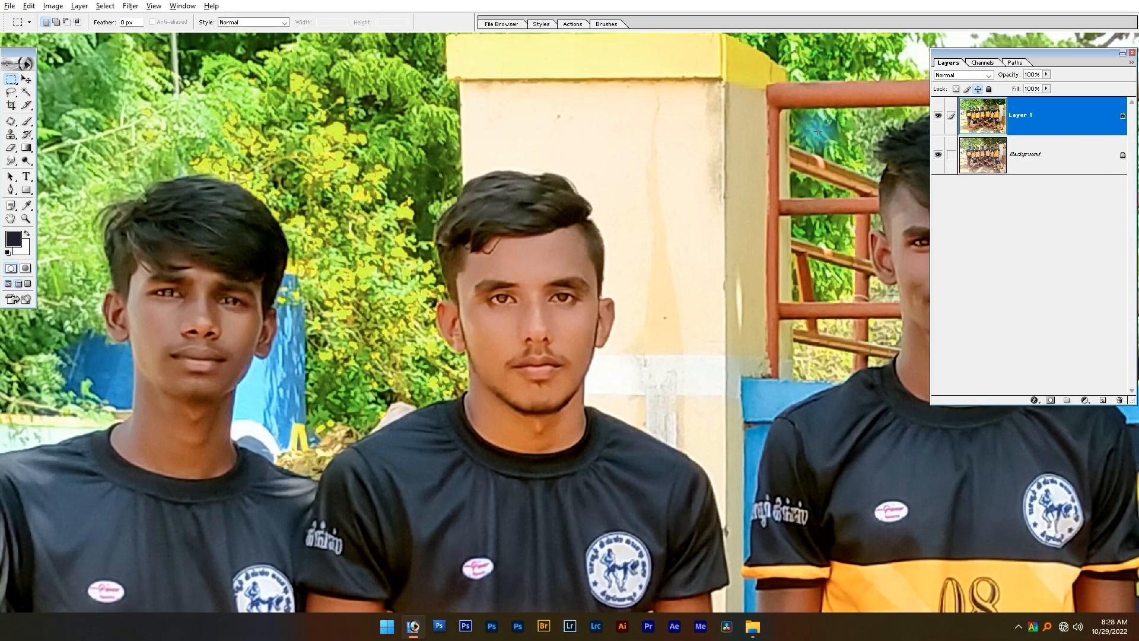
{"action": "left_click", "coordinate": [936, 115]}
{"action": "left_click", "coordinate": [934, 115]}
Step: Copy the left half of the number 08 player's face from the Background to a new layer and bring it to the front
{"action": "left_click_drag", "start_coordinate": [865, 270], "coordinate": [475, 278]}
{"action": "left_click_drag", "start_coordinate": [432, 83], "coordinate": [564, 425]}
{"action": "left_click", "coordinate": [1011, 152]}
{"action": "key", "text": "ctrl+j"}
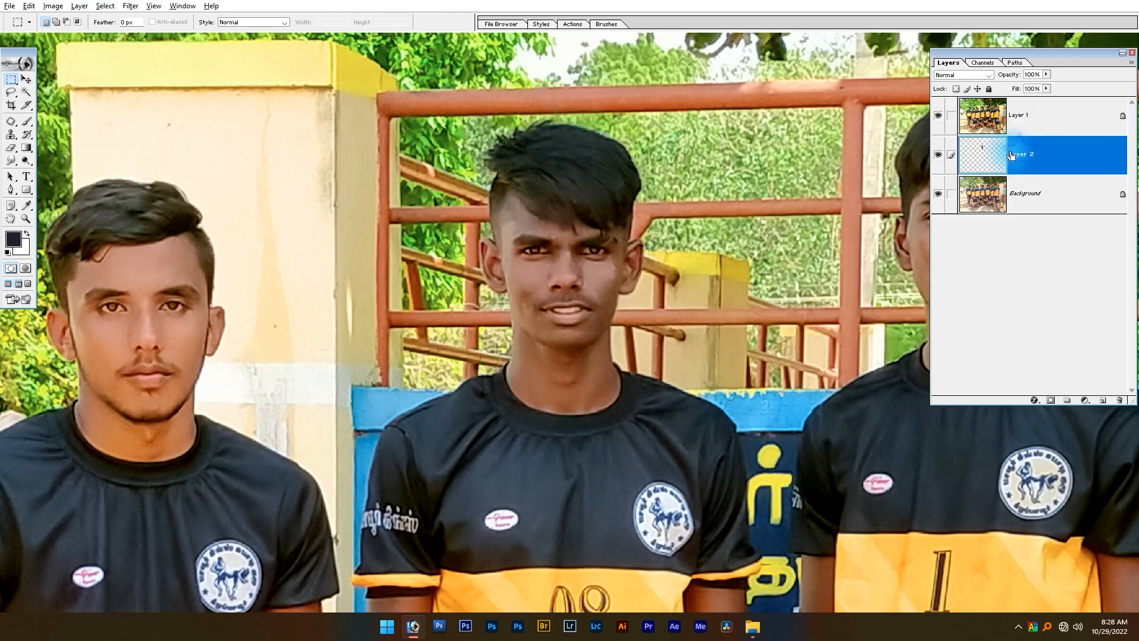
{"action": "key", "text": "ctrl+shift+bracketright"}
{"action": "key", "text": "v"}
{"action": "left_click", "coordinate": [539, 291]}
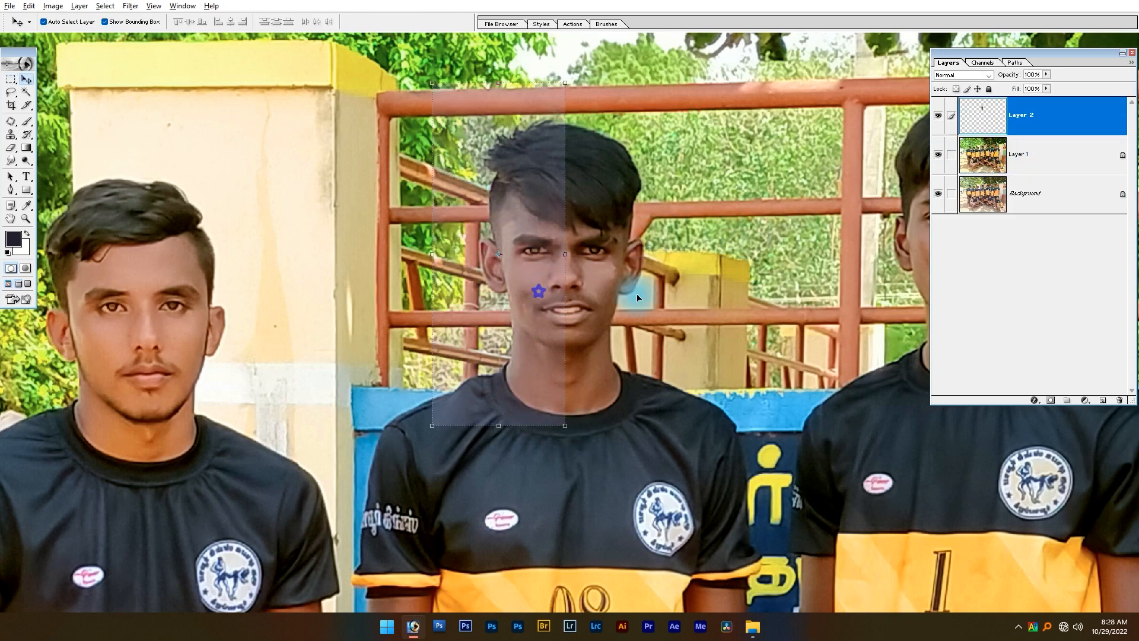
Step: Examine the original and edited halves of the number 08 player's face side by side
{"action": "left_click", "coordinate": [633, 290]}
{"action": "left_click_drag", "start_coordinate": [671, 142], "coordinate": [478, 432]}
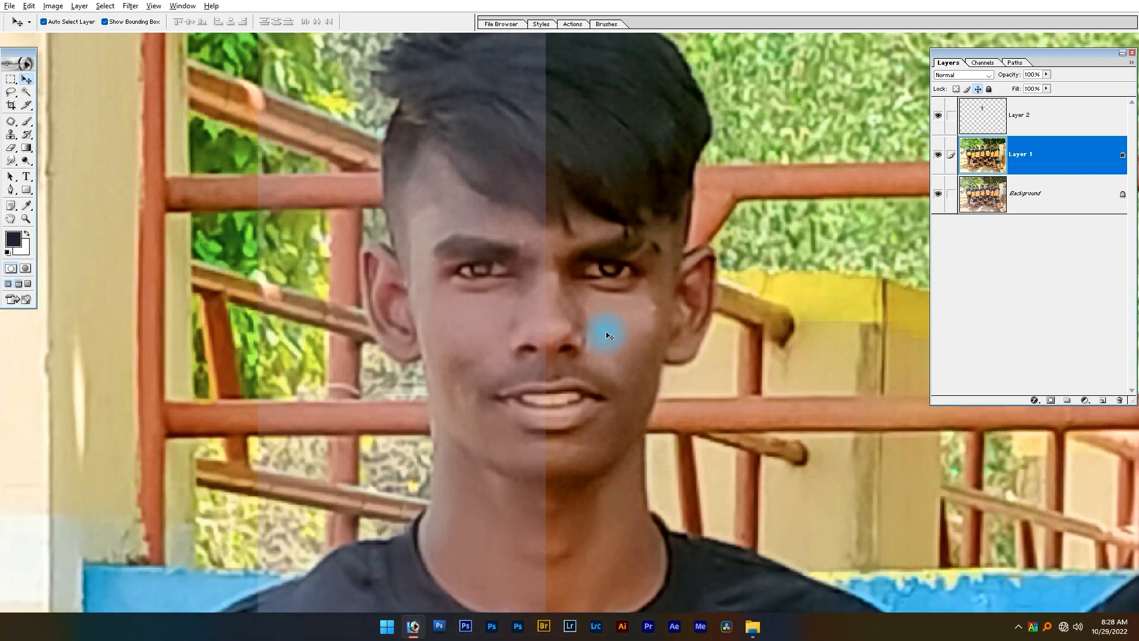
{"action": "left_click_drag", "start_coordinate": [577, 199], "coordinate": [585, 252]}
Step: Open Layer 1 in Topaz Adjust 5 and inspect the number 8 player's face in the split before-and-after view
{"action": "left_click", "coordinate": [1031, 153]}
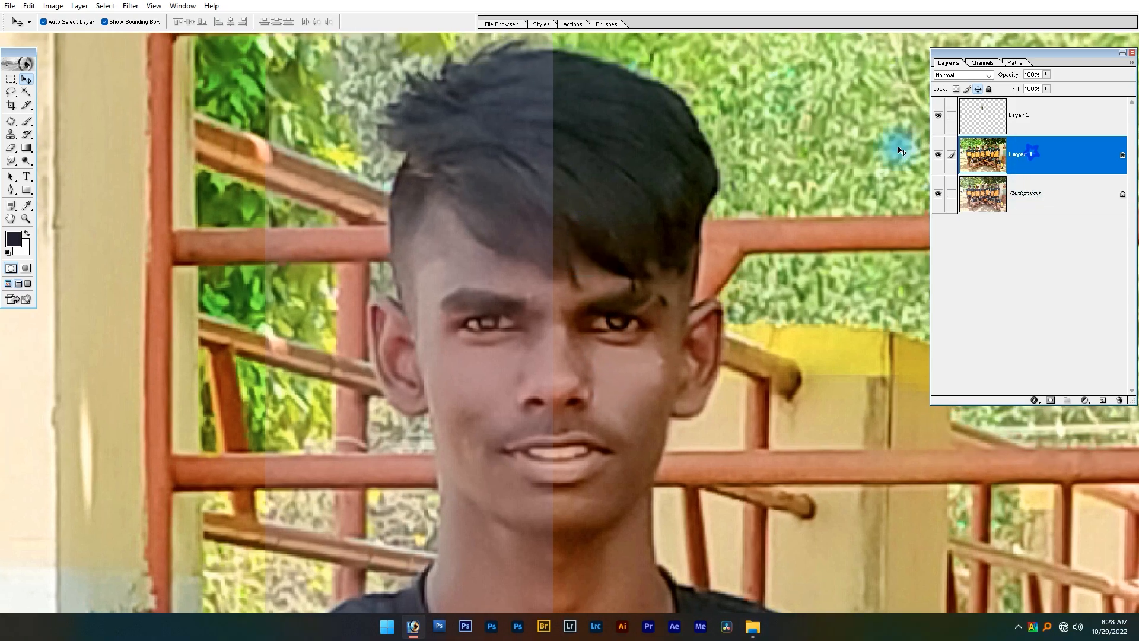
{"action": "left_click", "coordinate": [130, 6]}
{"action": "mouse_move", "coordinate": [199, 296]}
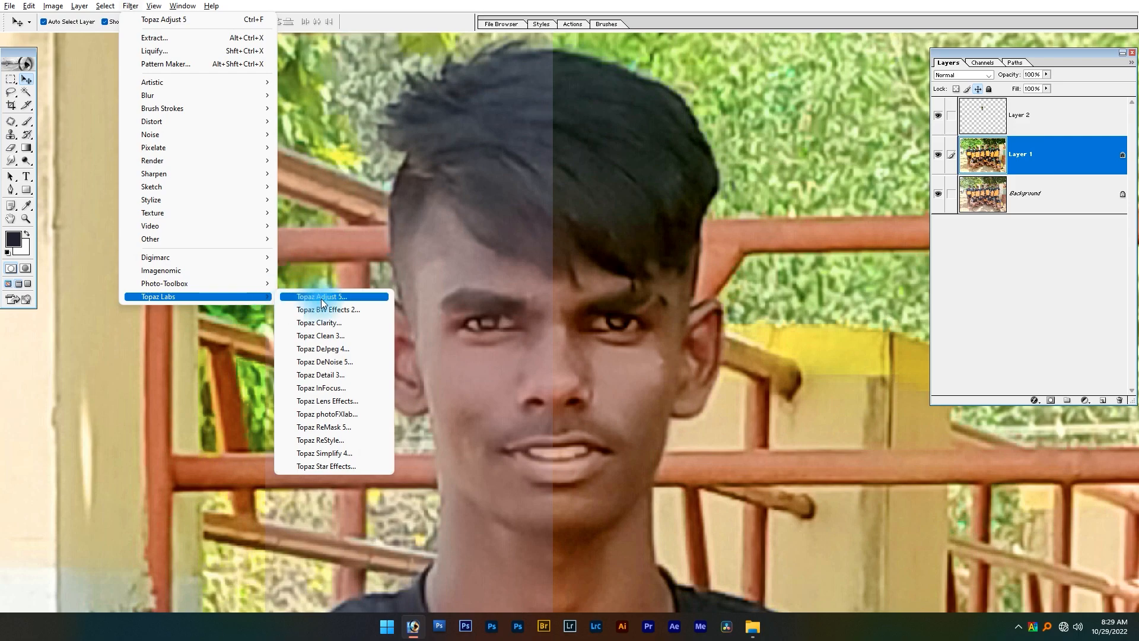
{"action": "left_click", "coordinate": [322, 298]}
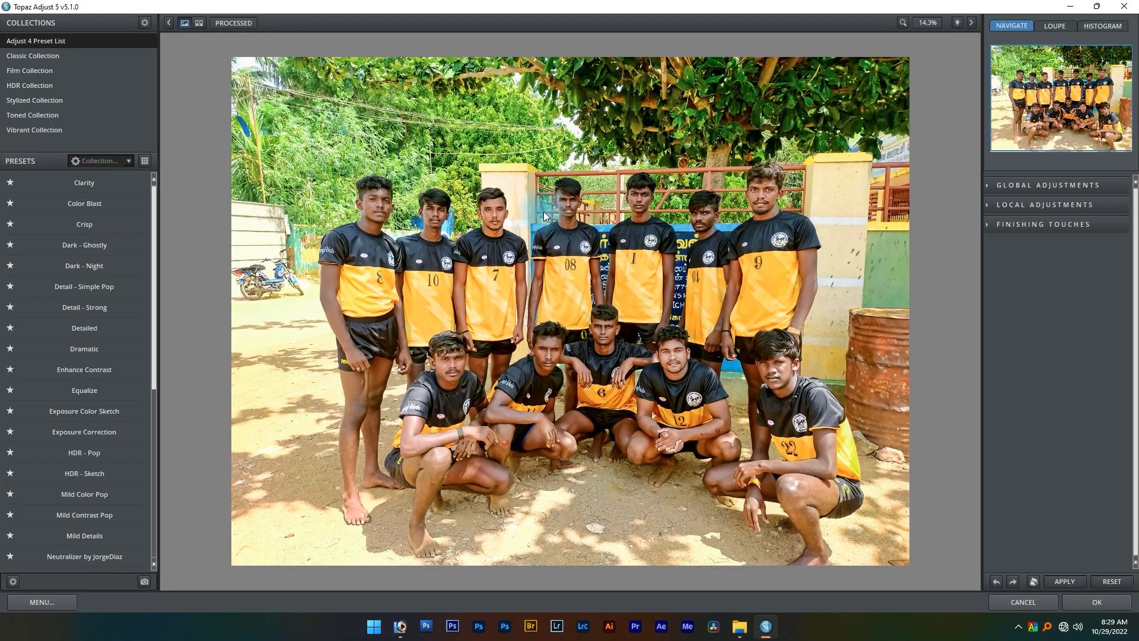
{"action": "scroll", "coordinate": [543, 211], "scroll_direction": "up", "scroll_amount": 3}
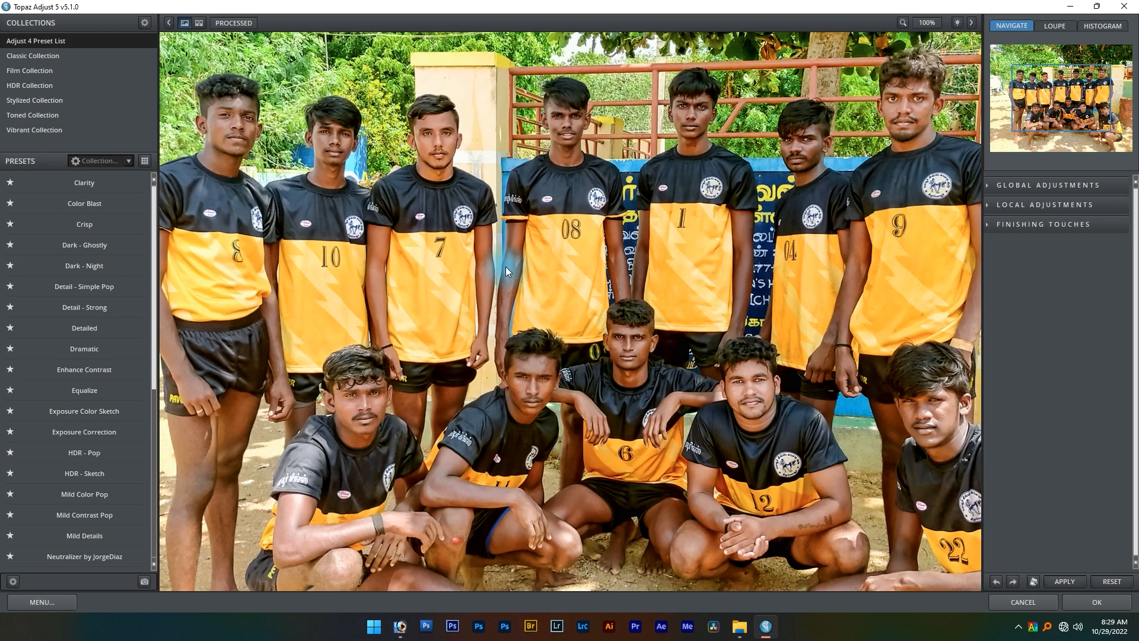
{"action": "left_click", "coordinate": [201, 22]}
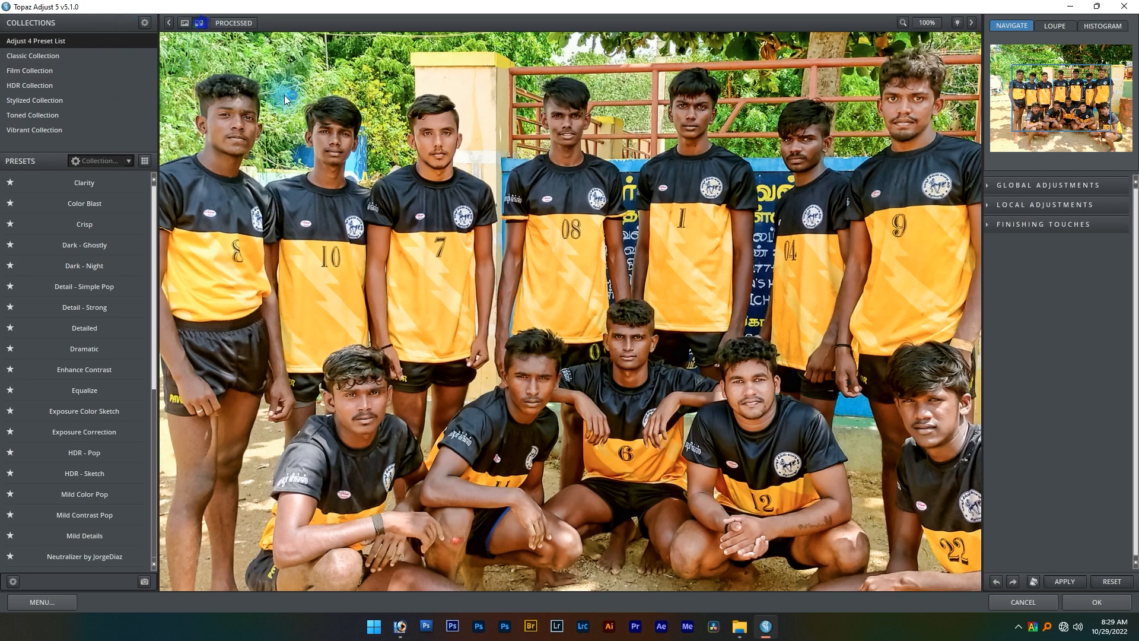
{"action": "scroll", "coordinate": [615, 166], "scroll_direction": "up", "scroll_amount": 2}
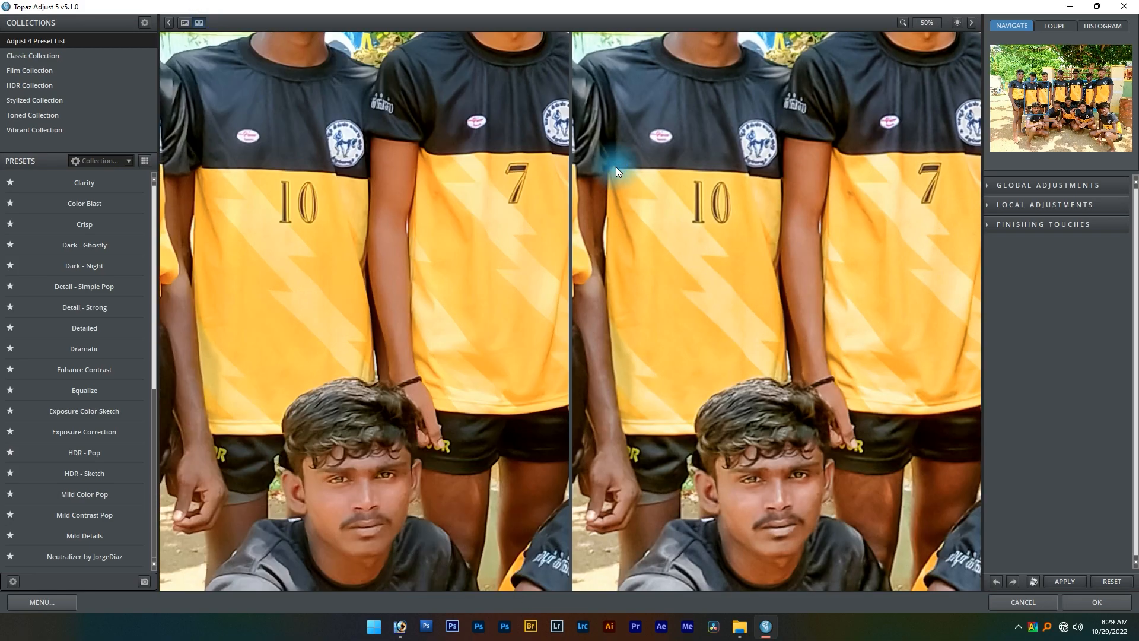
{"action": "left_click_drag", "start_coordinate": [746, 281], "coordinate": [908, 528]}
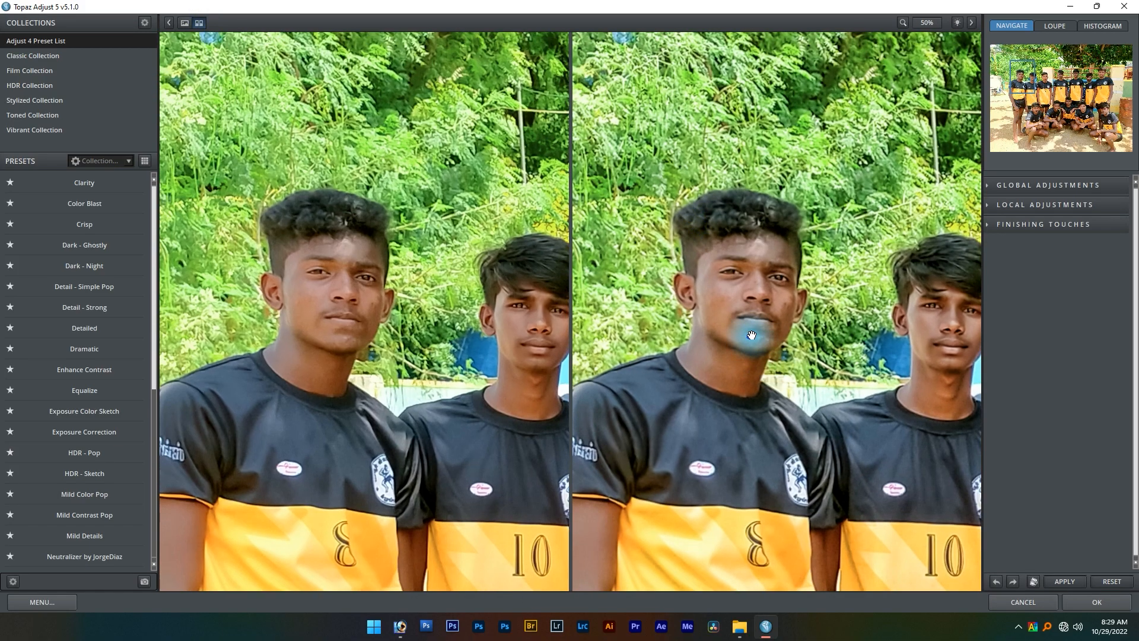
{"action": "scroll", "coordinate": [623, 293], "scroll_direction": "up", "scroll_amount": 2}
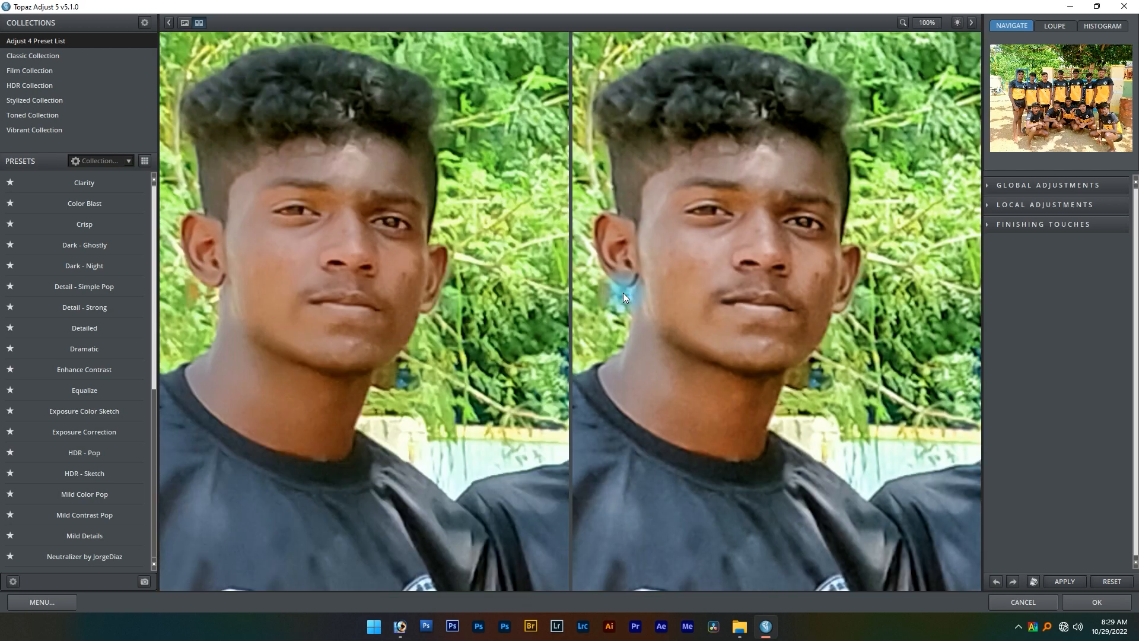
Step: Set the Details strength in the global adjustments to 1.73
{"action": "left_click", "coordinate": [1024, 205]}
{"action": "left_click", "coordinate": [1024, 186]}
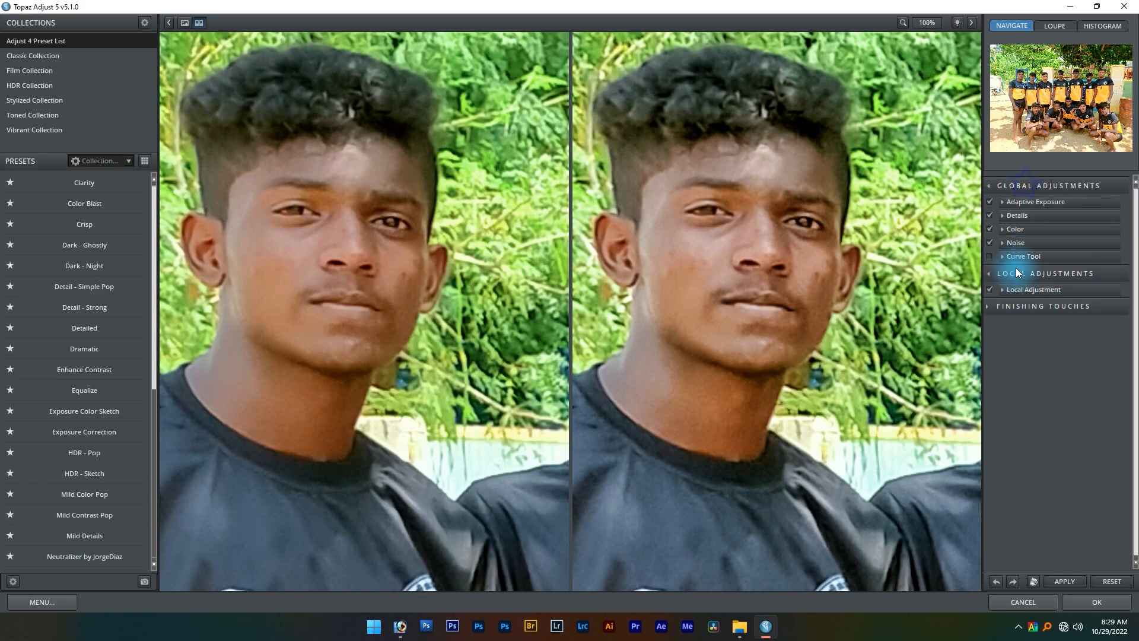
{"action": "left_click", "coordinate": [1018, 216]}
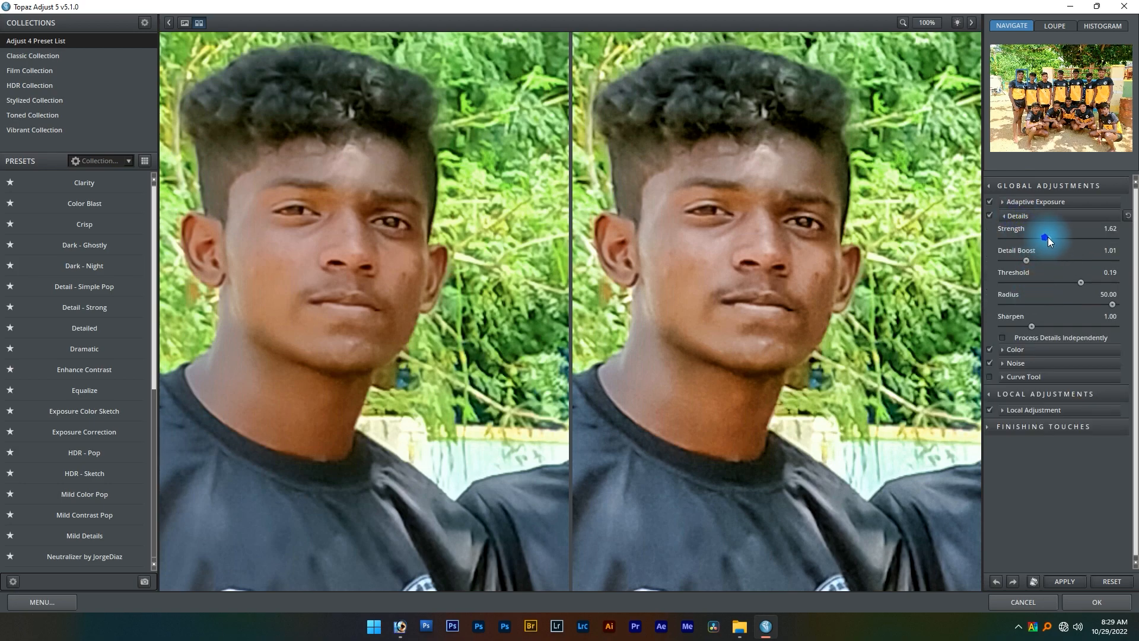
{"action": "left_click_drag", "start_coordinate": [1047, 239], "coordinate": [1051, 238]}
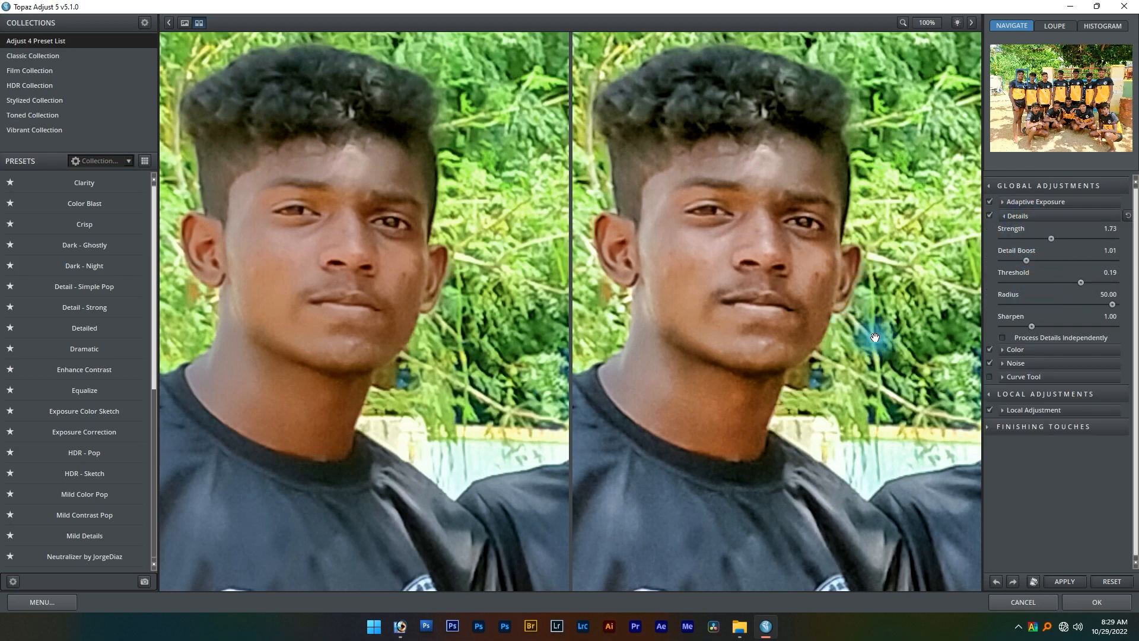
Step: Check the other players' faces in the split before-and-after preview and apply the Topaz Adjust 5 settings to Layer 1
{"action": "left_click_drag", "start_coordinate": [875, 338], "coordinate": [556, 336]}
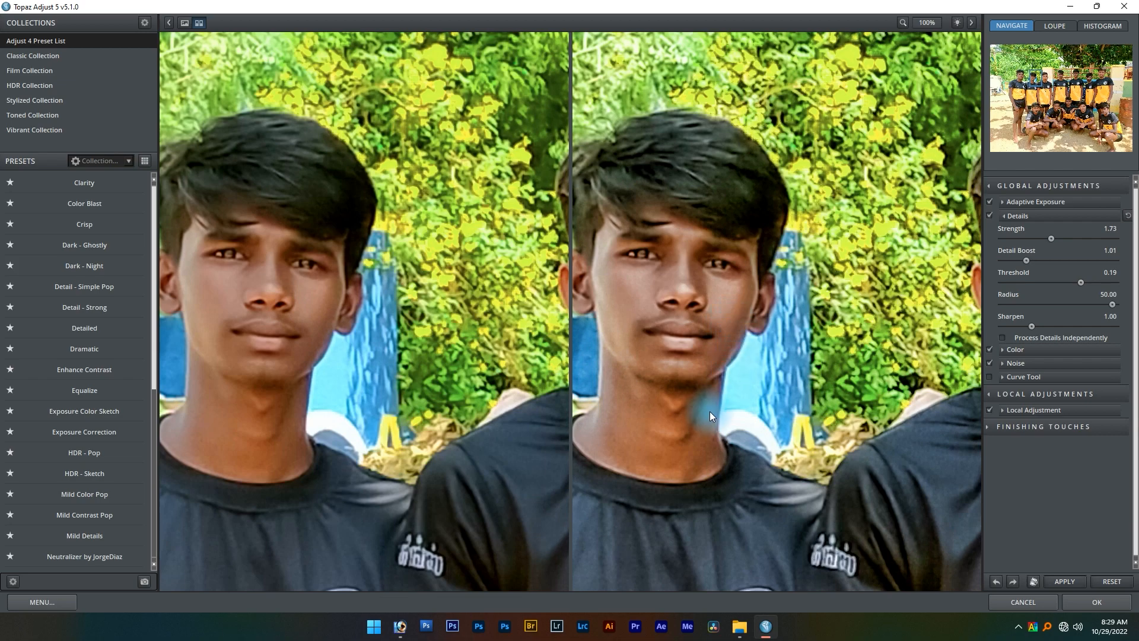
{"action": "left_click_drag", "start_coordinate": [711, 409], "coordinate": [764, 401]}
{"action": "left_click", "coordinate": [1090, 600]}
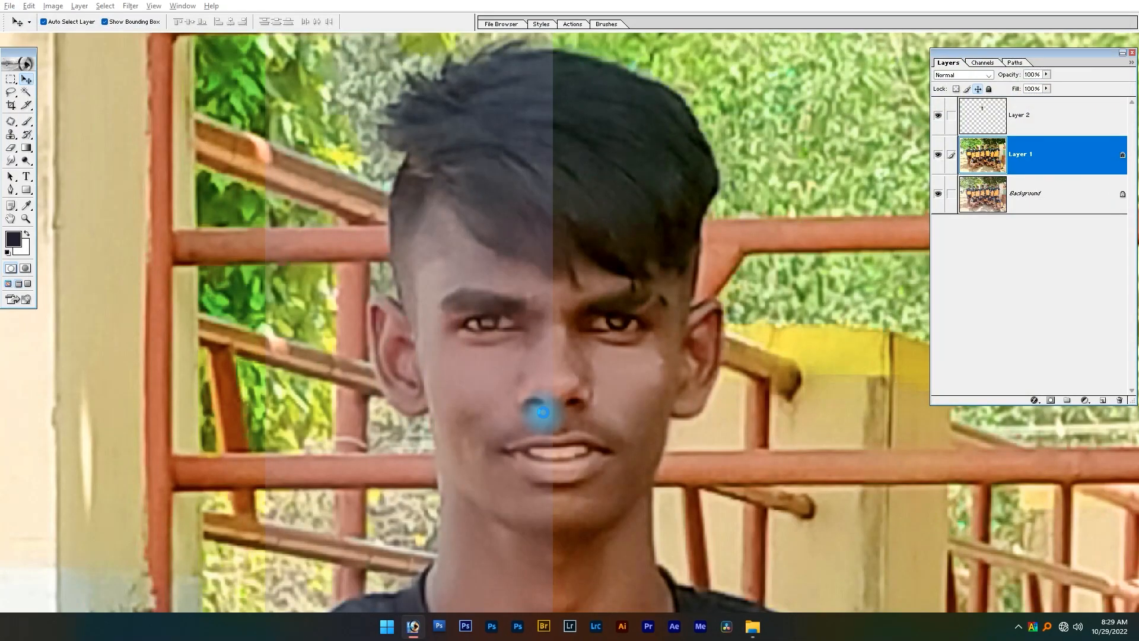
Step: Examine the enhanced faces of the standing players up close and hide the half-face comparison layer, Layer 2
{"action": "left_click_drag", "start_coordinate": [681, 438], "coordinate": [172, 381]}
{"action": "left_click_drag", "start_coordinate": [574, 397], "coordinate": [285, 368]}
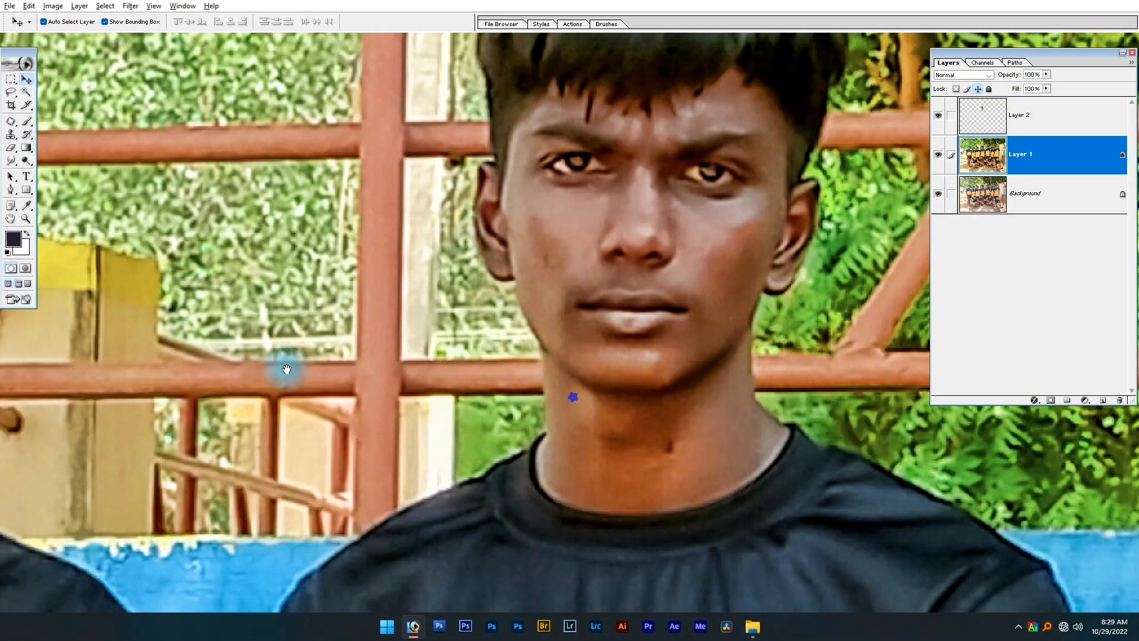
{"action": "key", "text": "ctrl+0"}
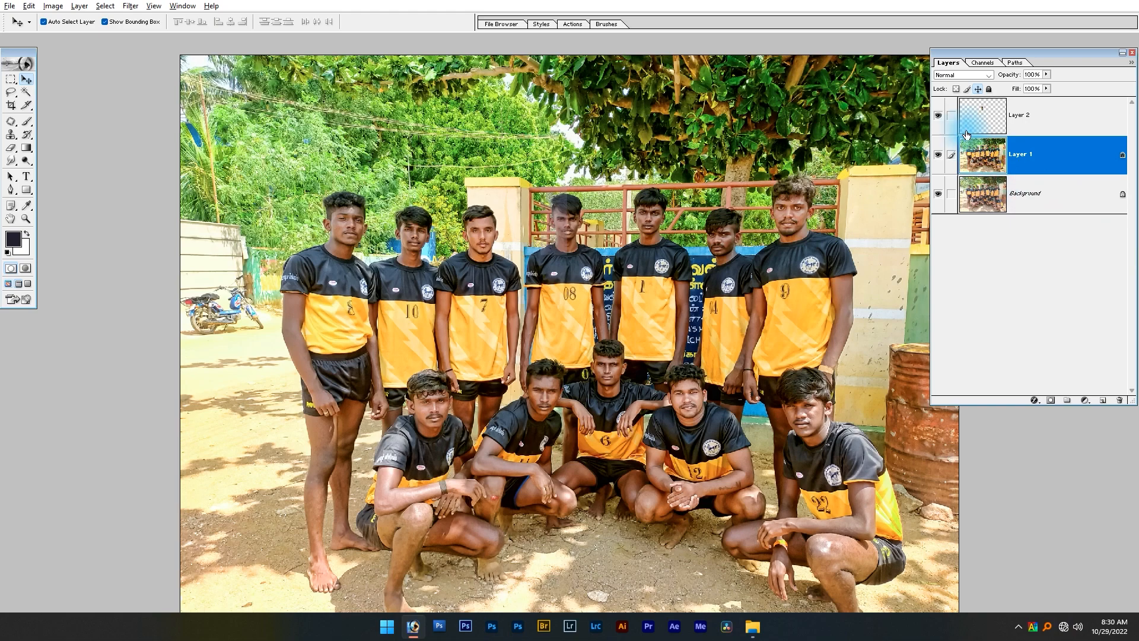
{"action": "left_click", "coordinate": [943, 122]}
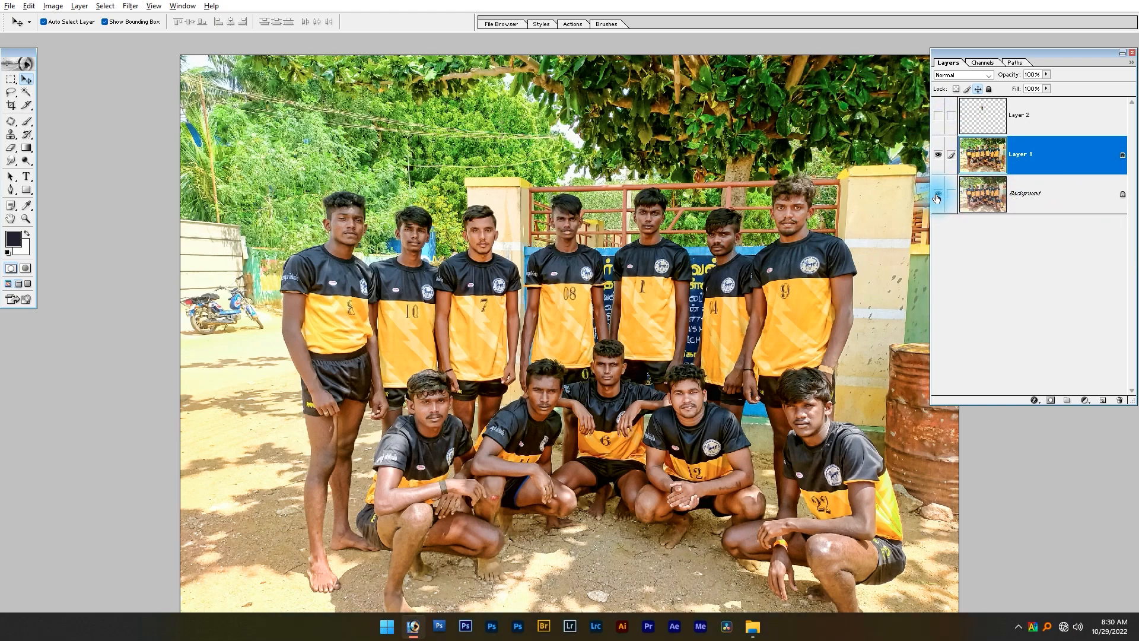
Step: Hide Layer 1 and examine the standing players' faces up close in the original Background photo
{"action": "left_click", "coordinate": [939, 154]}
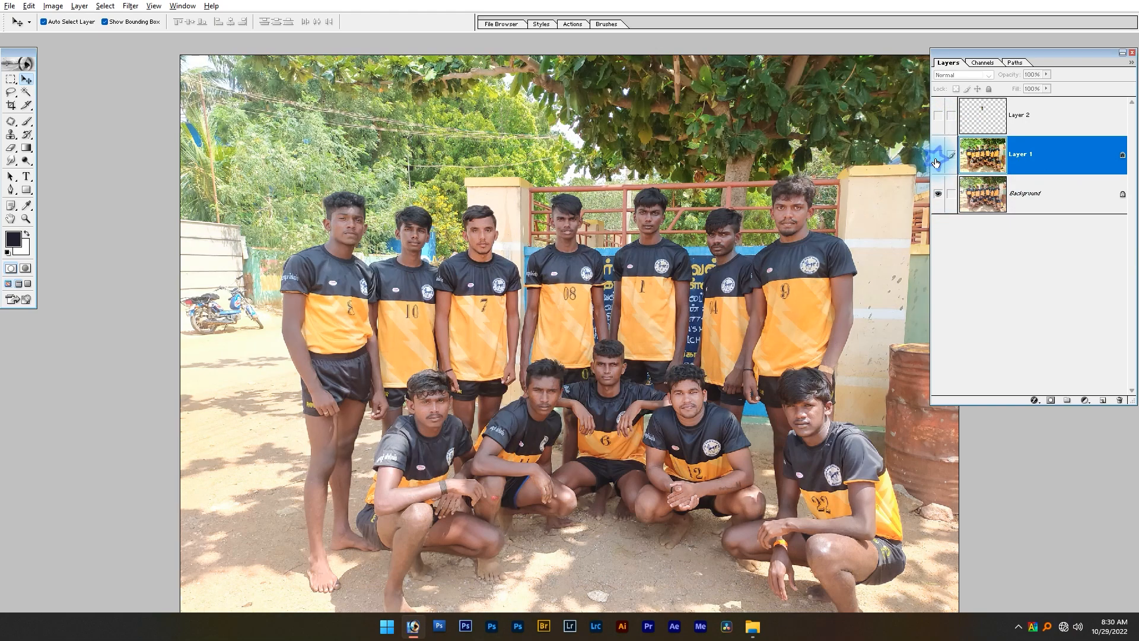
{"action": "left_click_drag", "start_coordinate": [633, 137], "coordinate": [387, 311]}
{"action": "left_click_drag", "start_coordinate": [220, 440], "coordinate": [563, 402]}
{"action": "left_click_drag", "start_coordinate": [641, 406], "coordinate": [153, 418]}
{"action": "left_click_drag", "start_coordinate": [597, 426], "coordinate": [343, 421]}
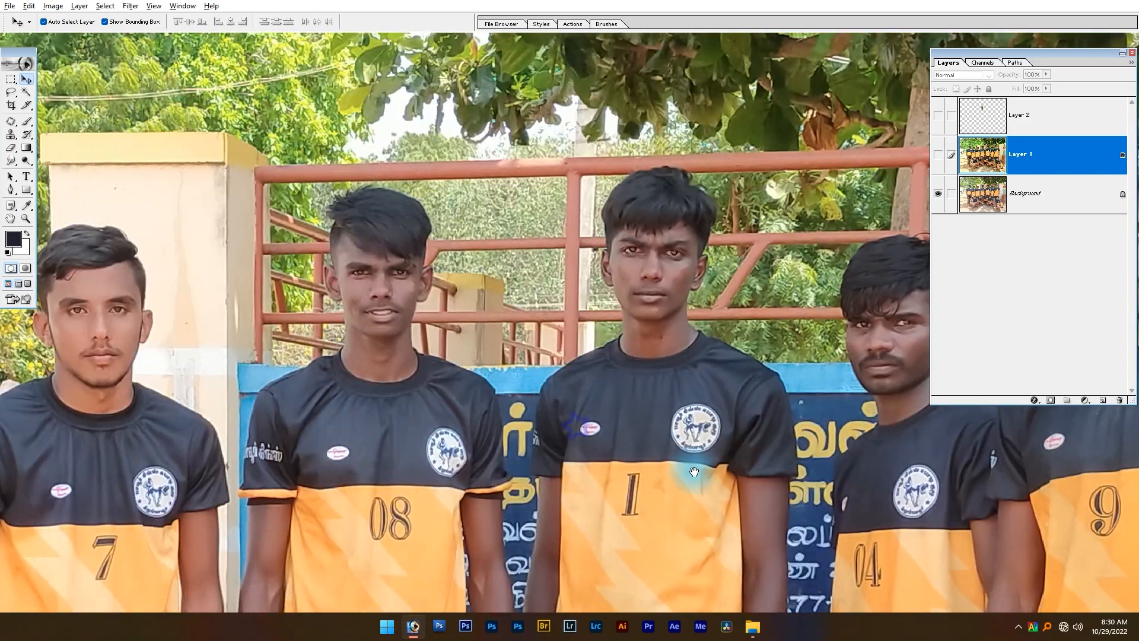
{"action": "left_click_drag", "start_coordinate": [694, 470], "coordinate": [436, 416]}
{"action": "left_click_drag", "start_coordinate": [658, 450], "coordinate": [599, 483]}
{"action": "left_click_drag", "start_coordinate": [455, 513], "coordinate": [1056, 387]}
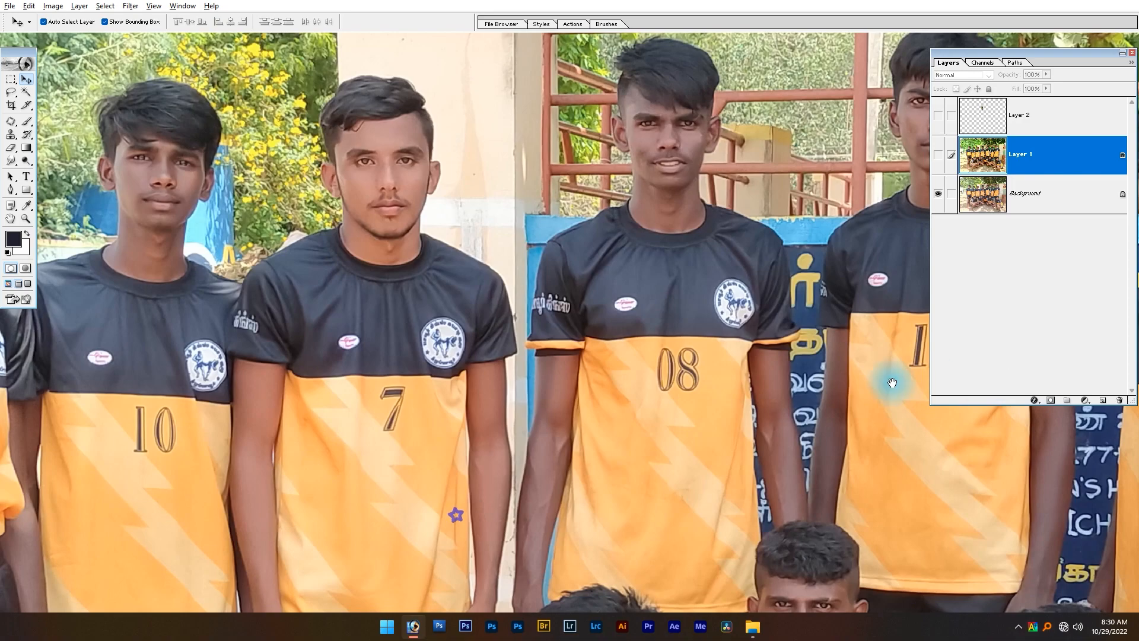
{"action": "key", "text": "ctrl+0"}
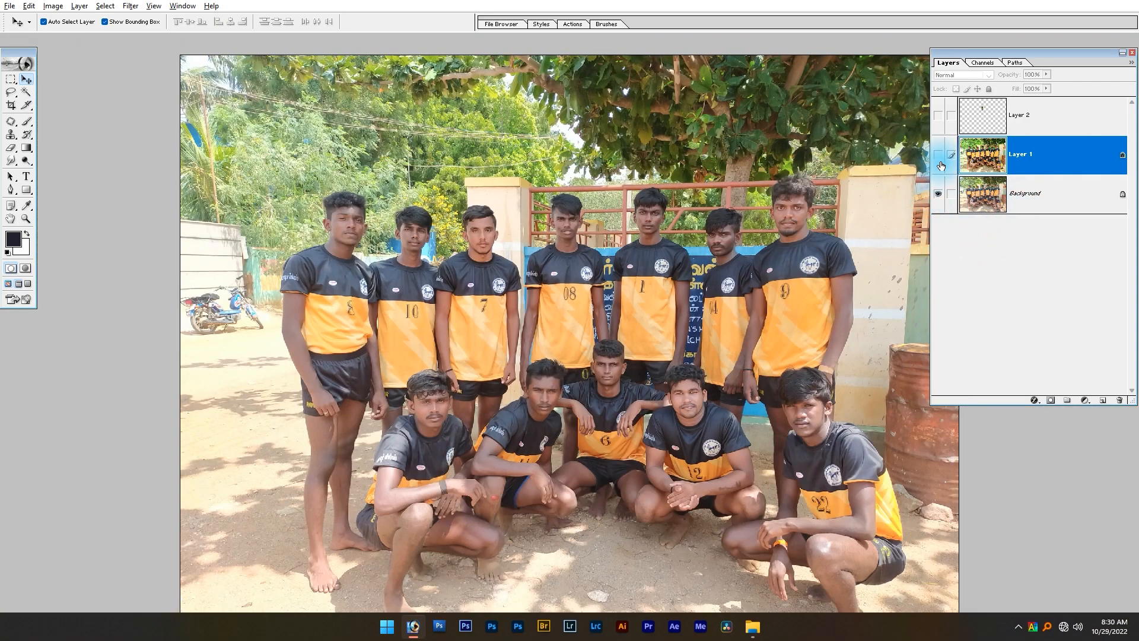
Step: Show Layer 1 again and examine the edited team photo up close
{"action": "left_click", "coordinate": [939, 158]}
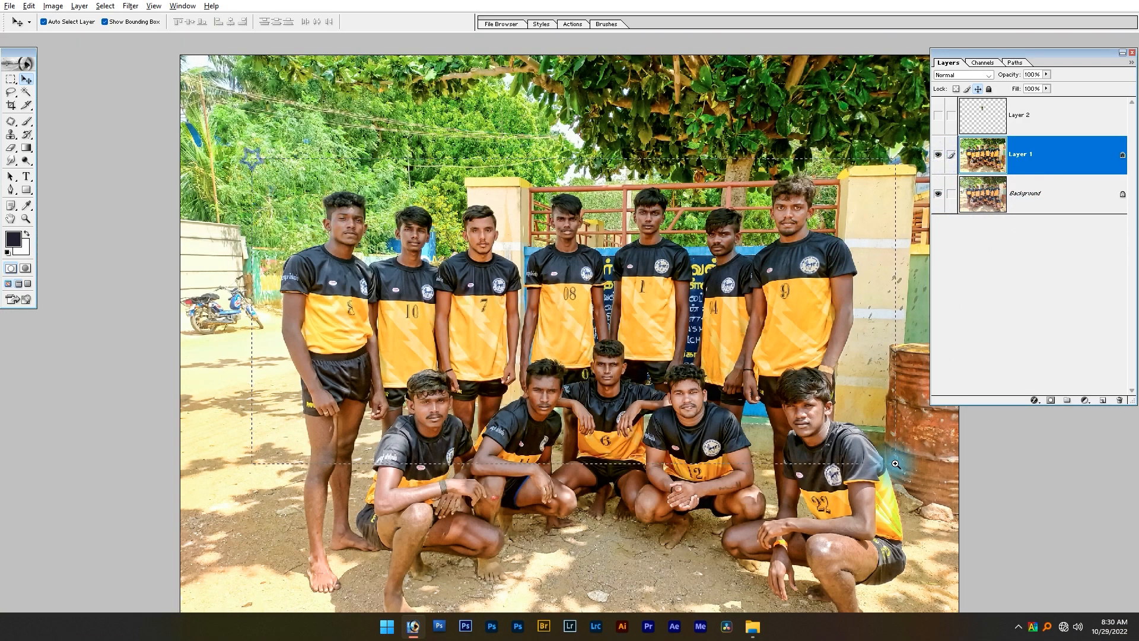
{"action": "key", "text": "ctrl+plus"}
{"action": "key", "text": "ctrl+plus"}
{"action": "left_click_drag", "start_coordinate": [773, 521], "coordinate": [676, 483]}
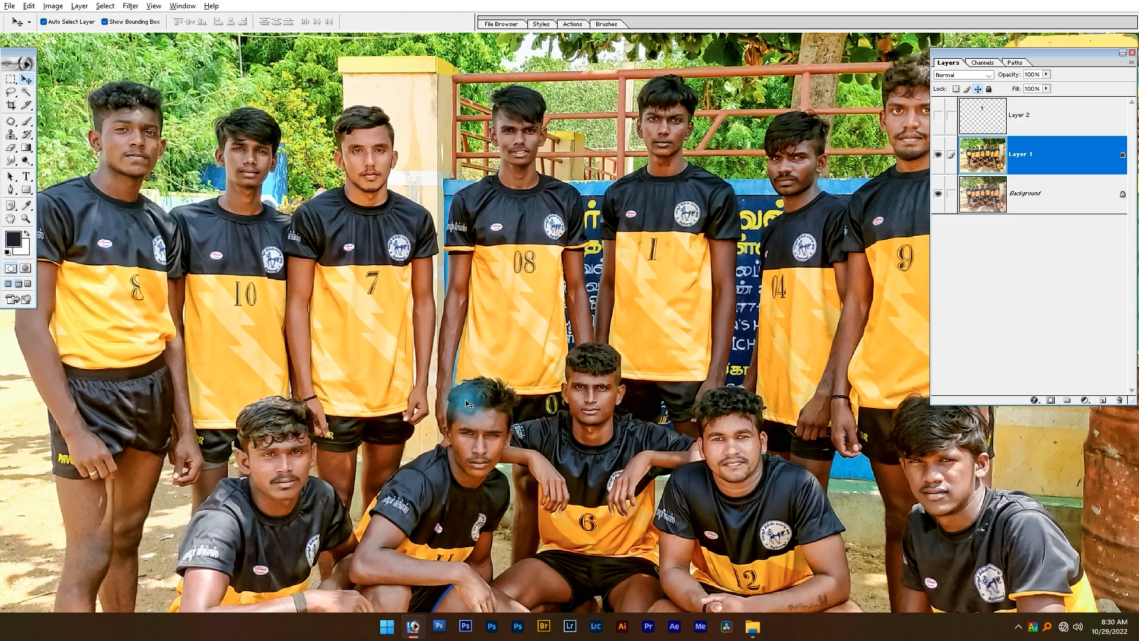
Step: Switch to the Editing folder in File Explorer, view DSC_0356 and the following crowd photo full screen, and return to Photoshop
{"action": "key", "text": "alt+Tab"}
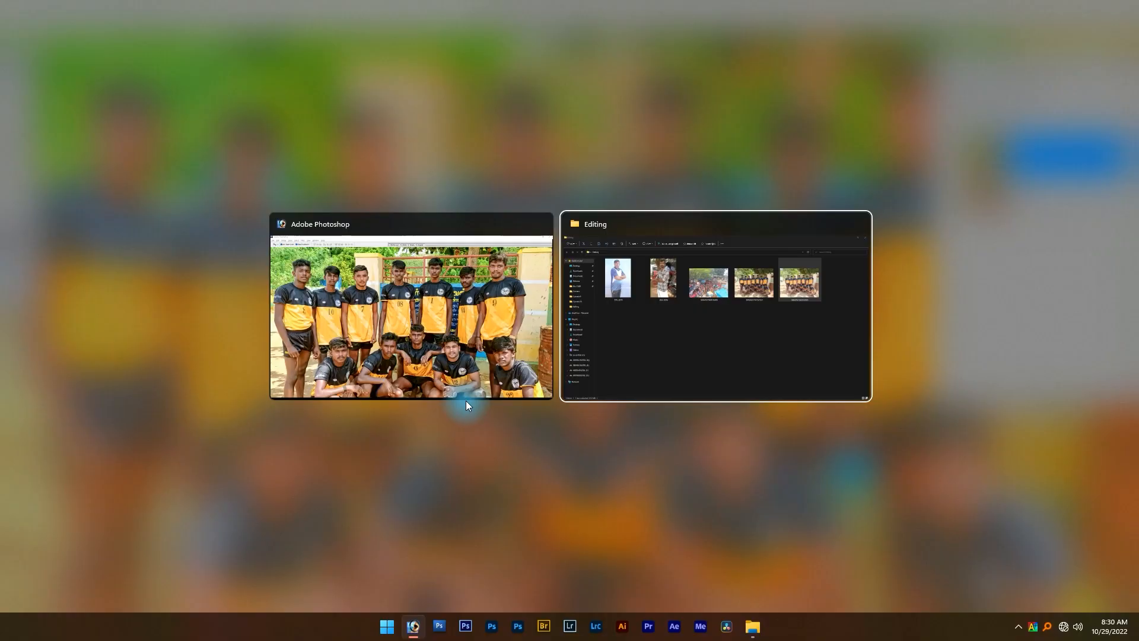
{"action": "left_click", "coordinate": [544, 296]}
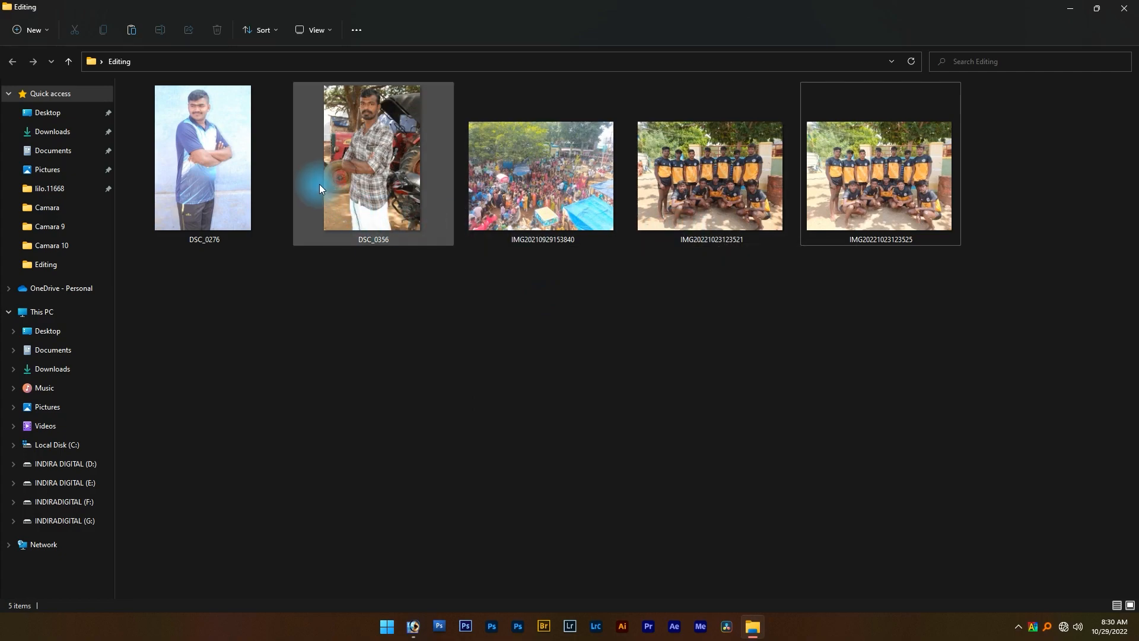
{"action": "left_click", "coordinate": [367, 158]}
{"action": "double_click", "coordinate": [373, 168]}
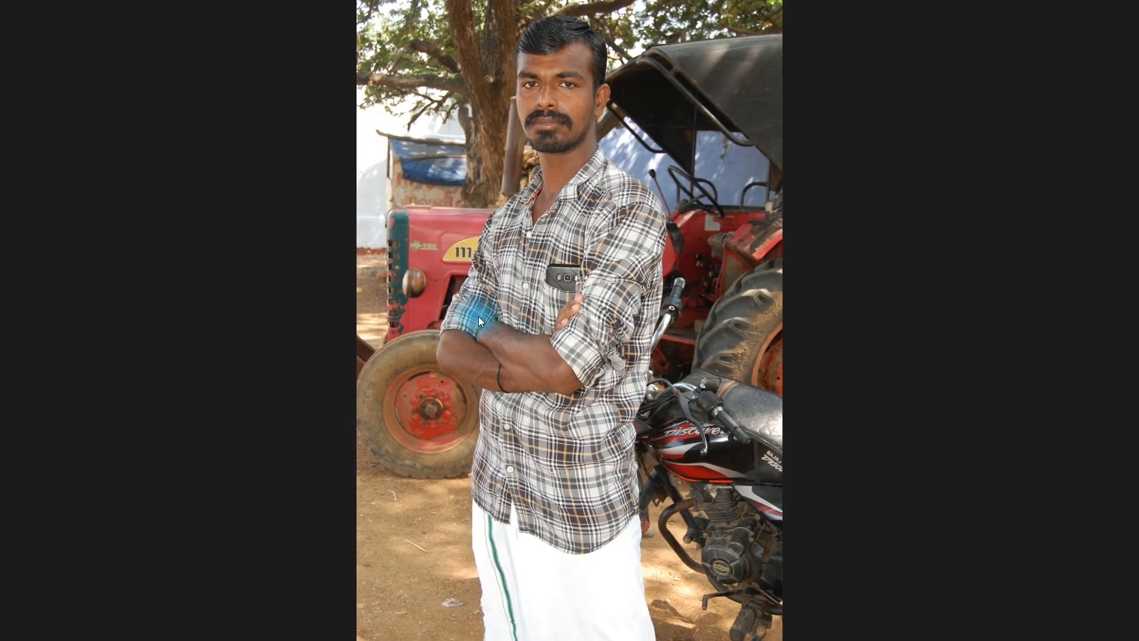
{"action": "key", "text": "Right"}
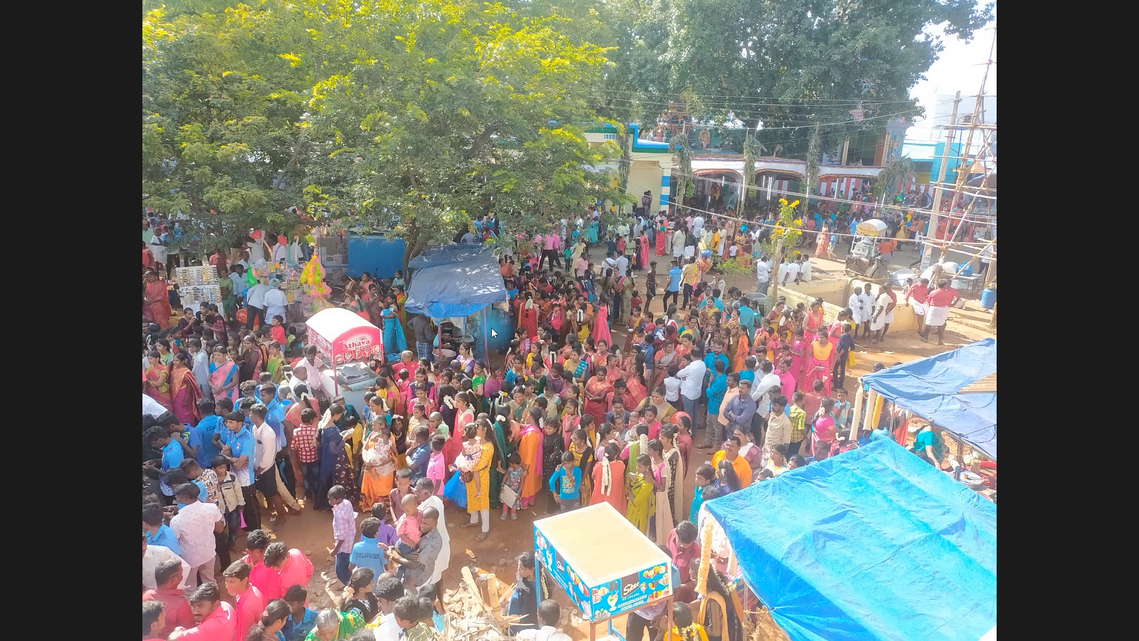
{"action": "key", "text": "Escape"}
{"action": "key", "text": "alt+Tab"}
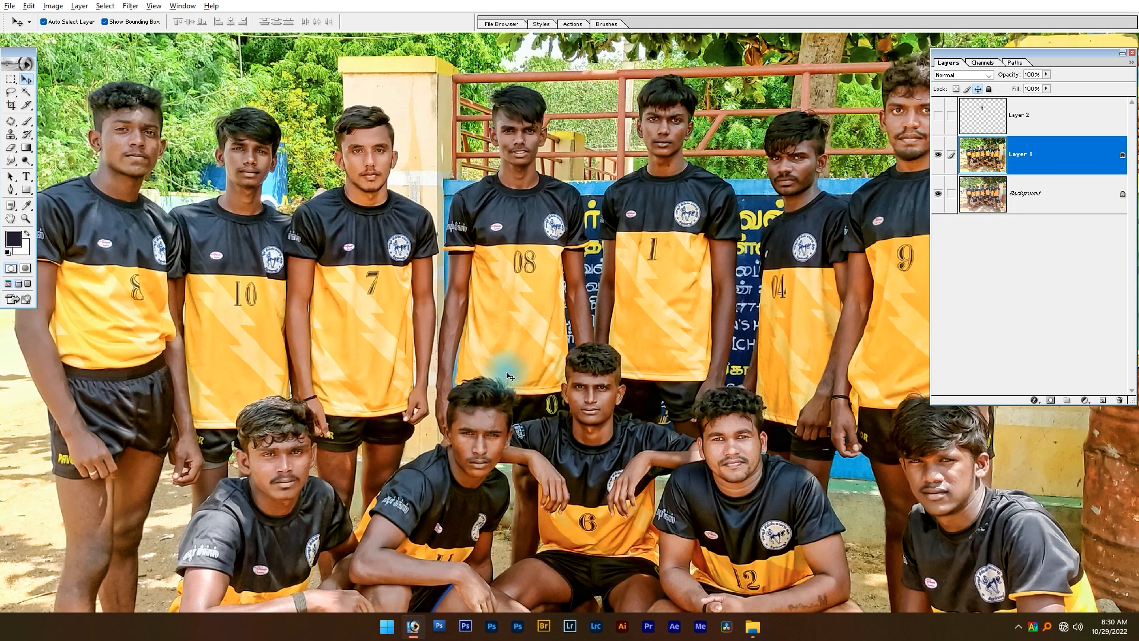
{"action": "scroll", "coordinate": [507, 373], "scroll_direction": "right", "scroll_amount": 1}
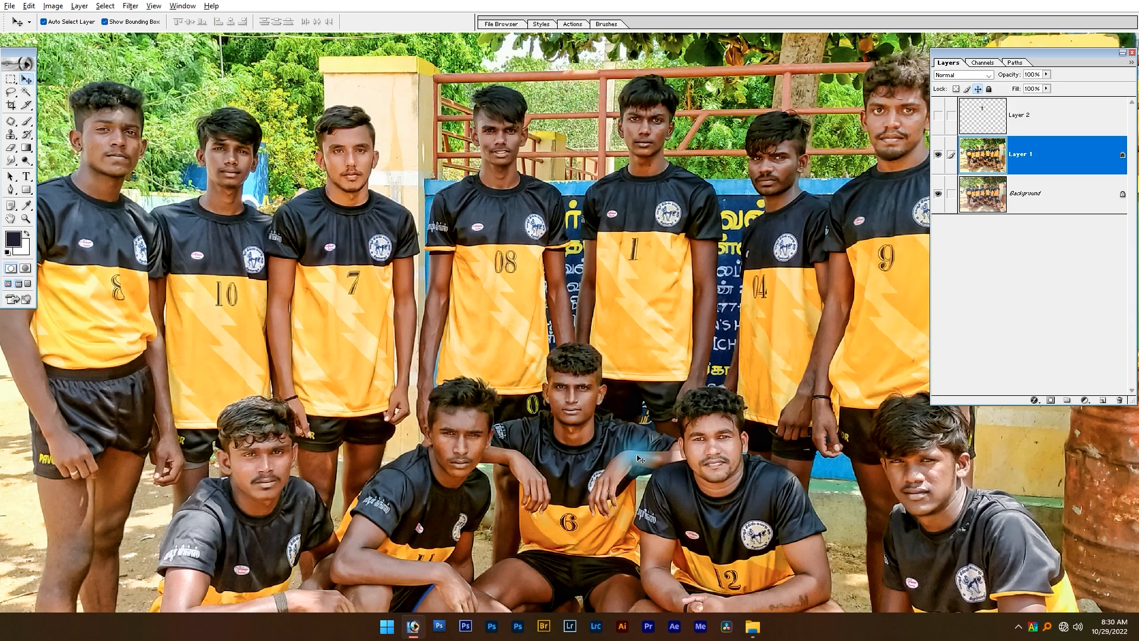
{"action": "key", "text": "ctrl+0"}
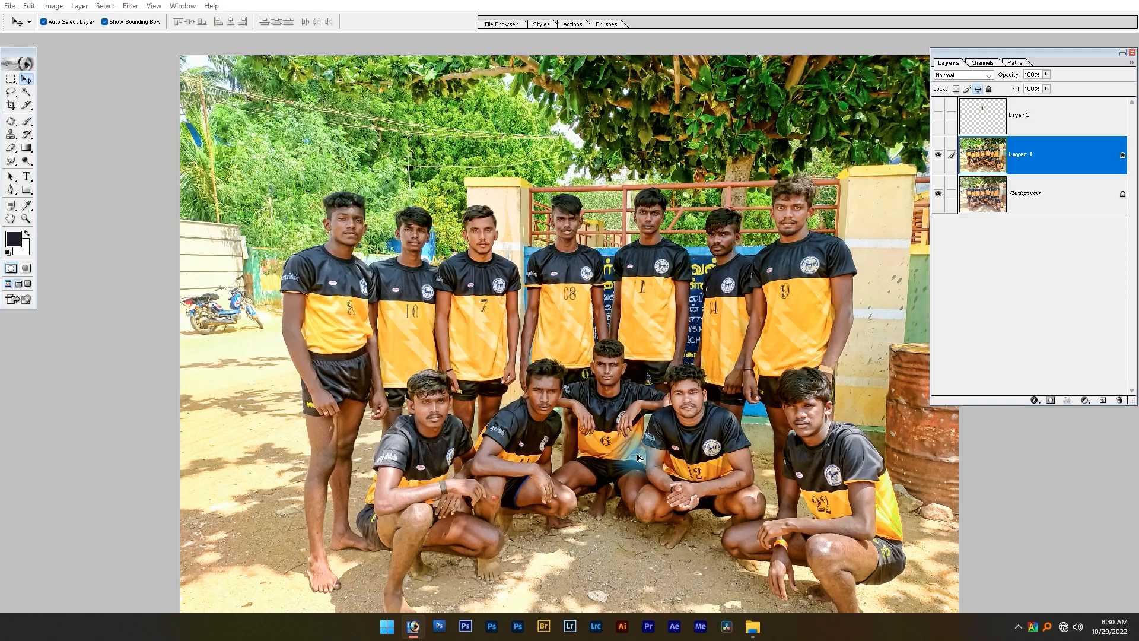
{"action": "key", "text": "alt+Tab"}
{"action": "double_click", "coordinate": [828, 211]}
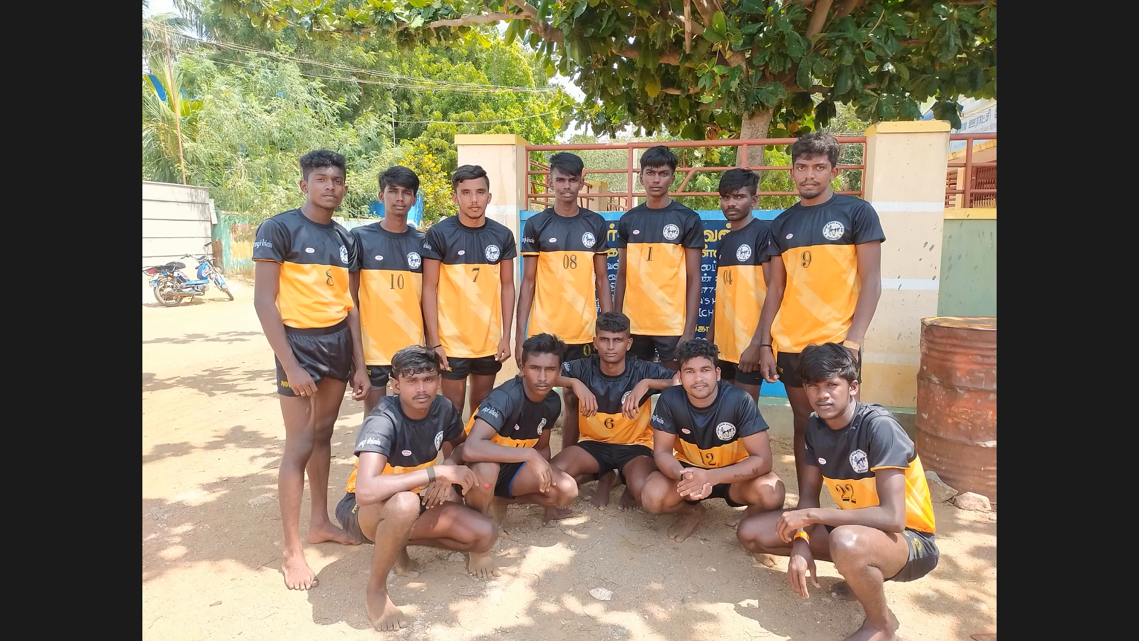
{"action": "key", "text": "Right"}
{"action": "key", "text": "Right"}
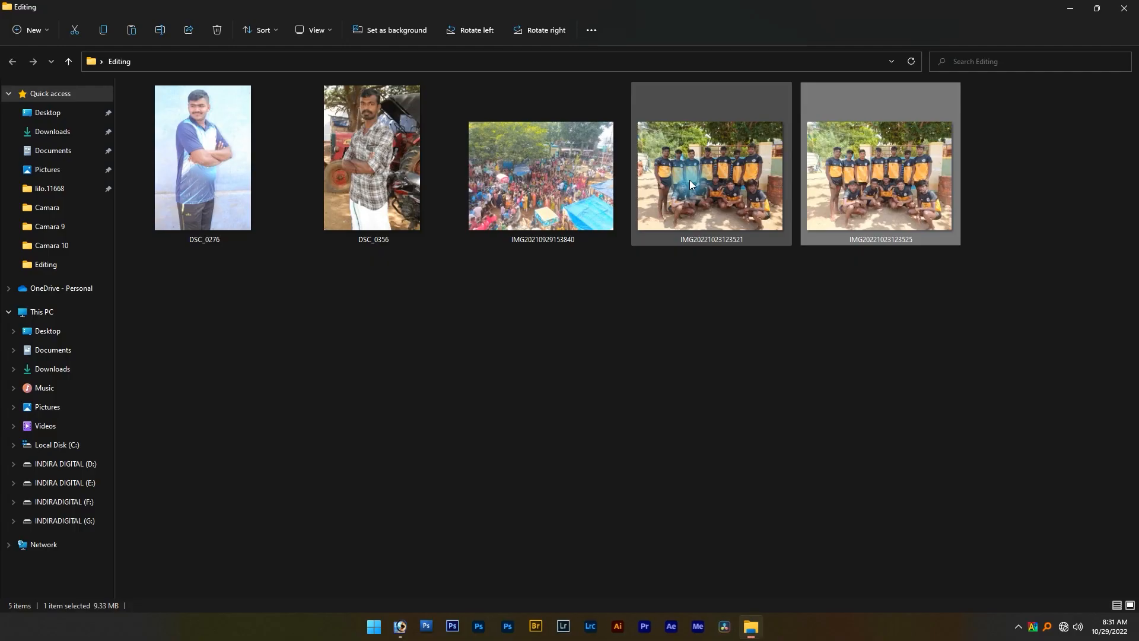
{"action": "left_click", "coordinate": [686, 328]}
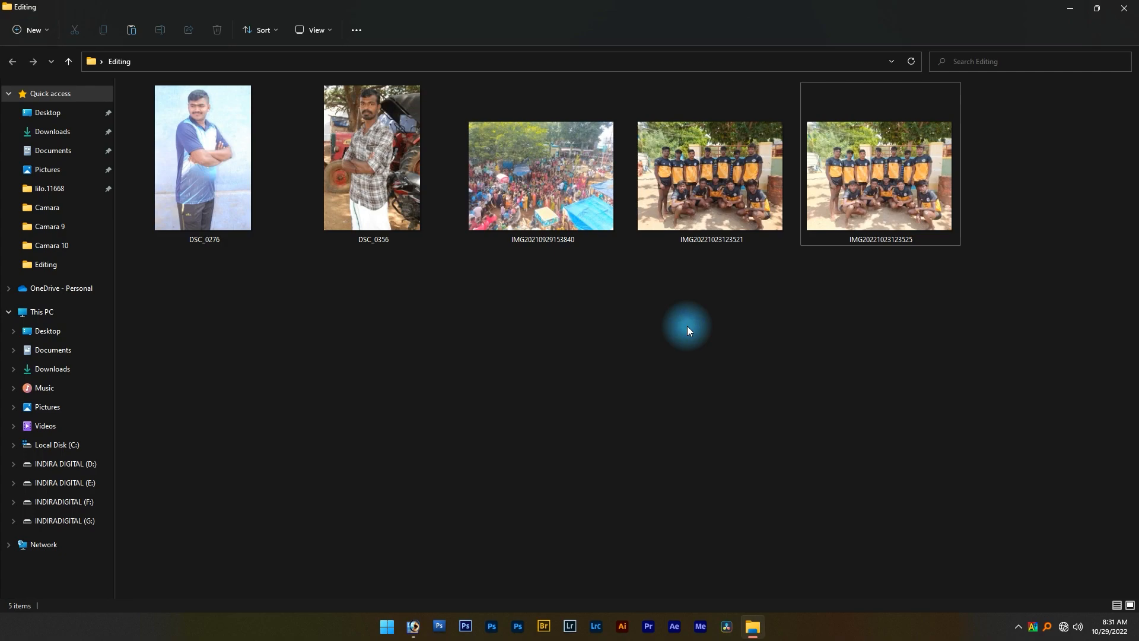
{"action": "key", "text": "alt+Tab"}
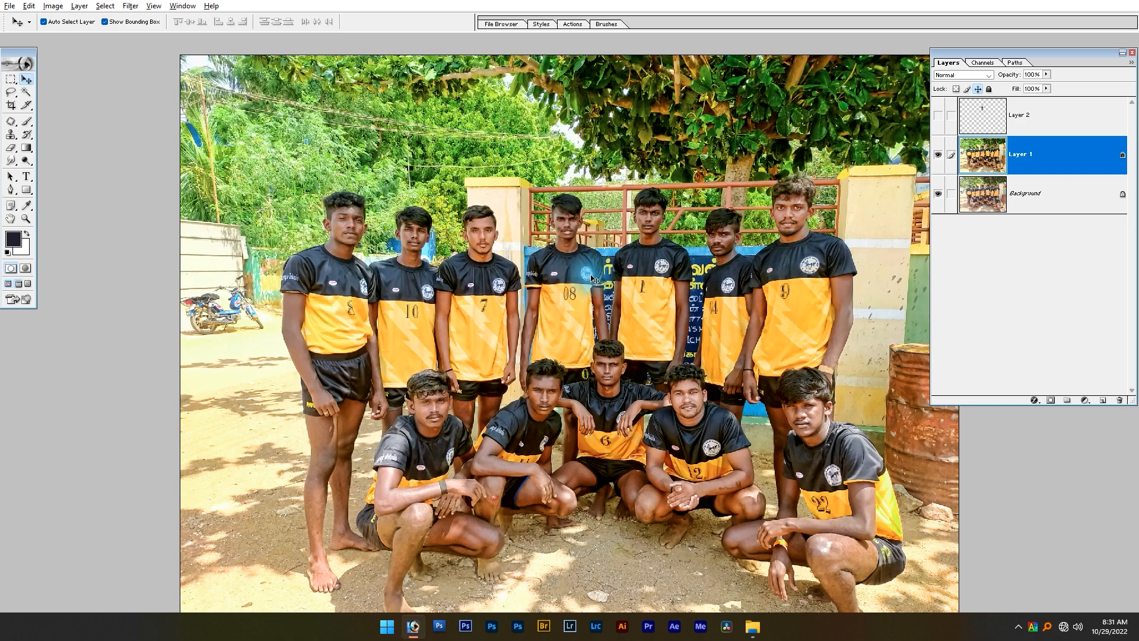
Step: Brighten Layer 1 with Curves, setting RGB input 121 to output 126 and Blue input 122 to output 129
{"action": "key", "text": "ctrl+m"}
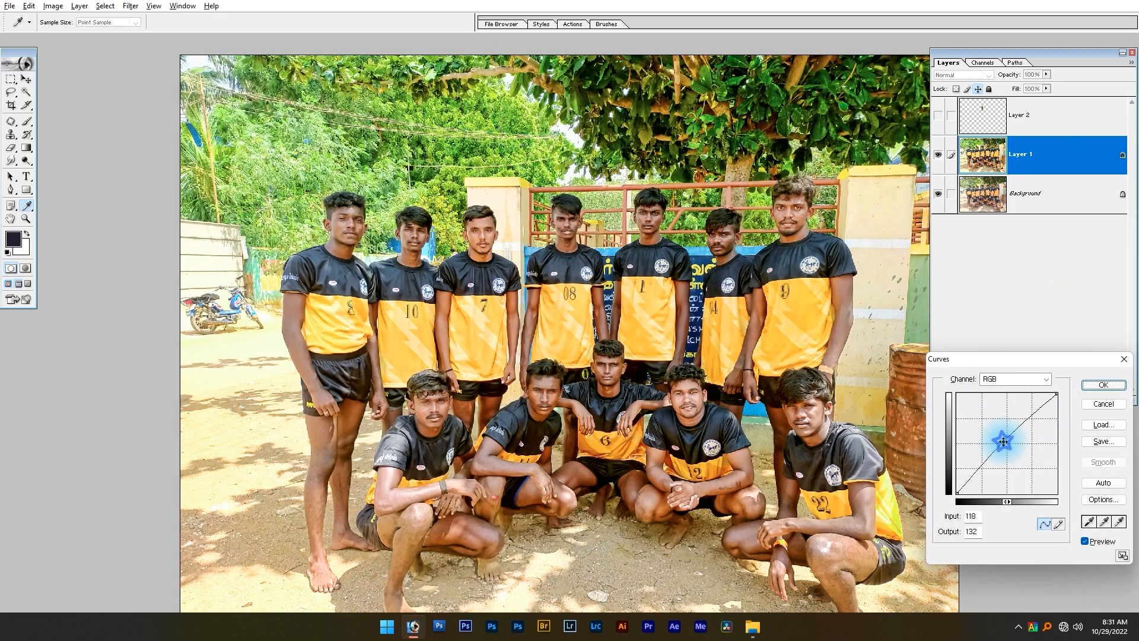
{"action": "left_click_drag", "start_coordinate": [1002, 441], "coordinate": [1004, 444]}
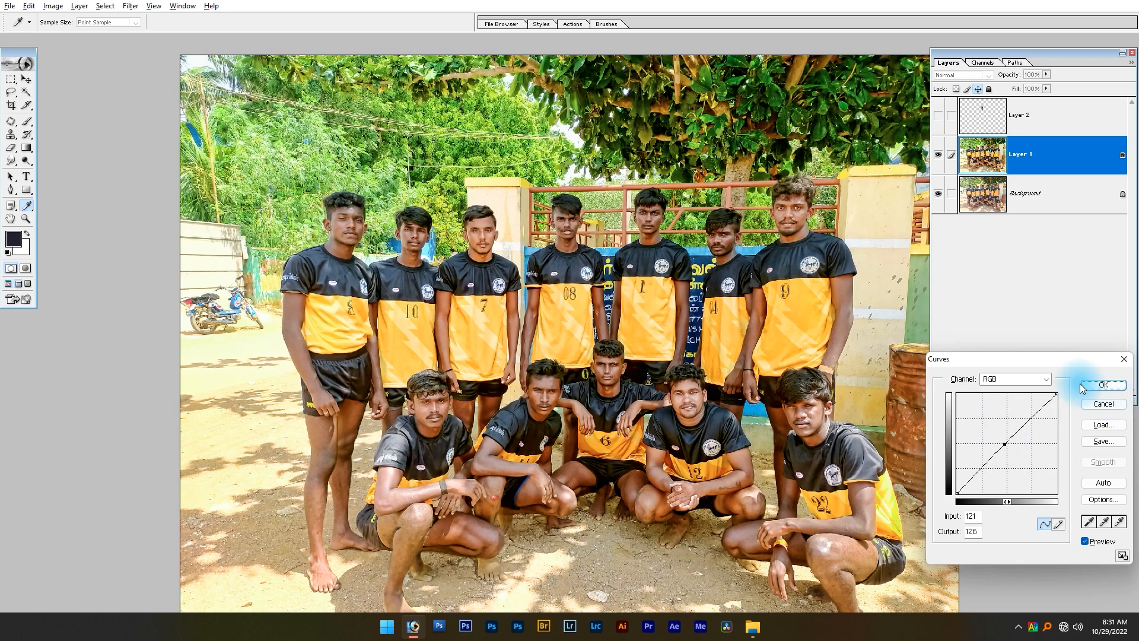
{"action": "left_click", "coordinate": [1009, 379]}
{"action": "left_click", "coordinate": [999, 419]}
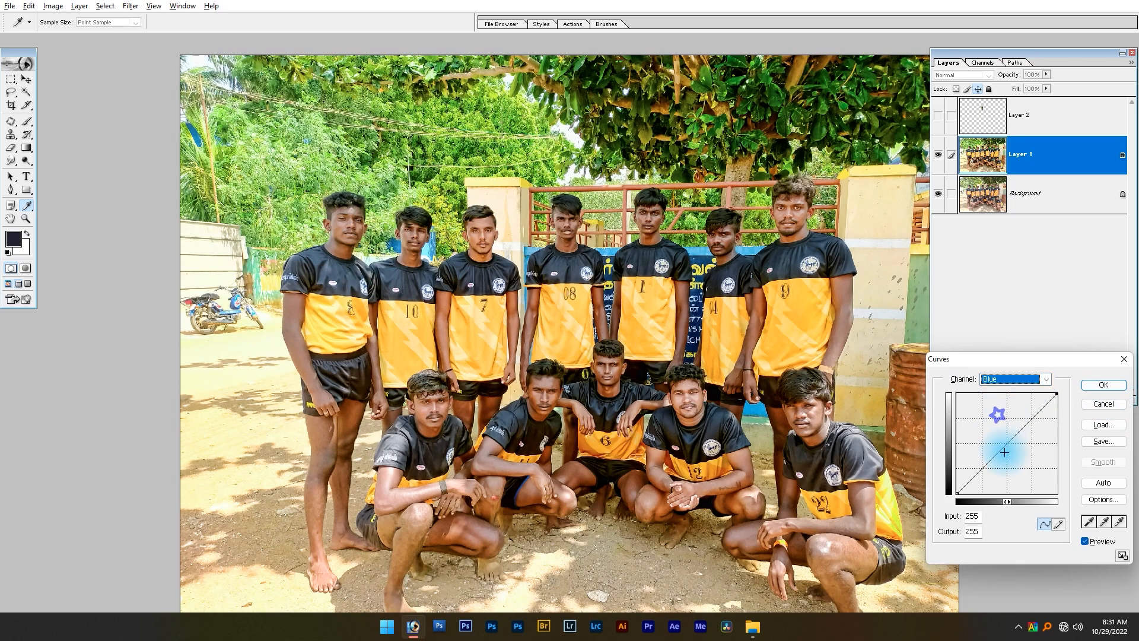
{"action": "left_click", "coordinate": [1002, 442]}
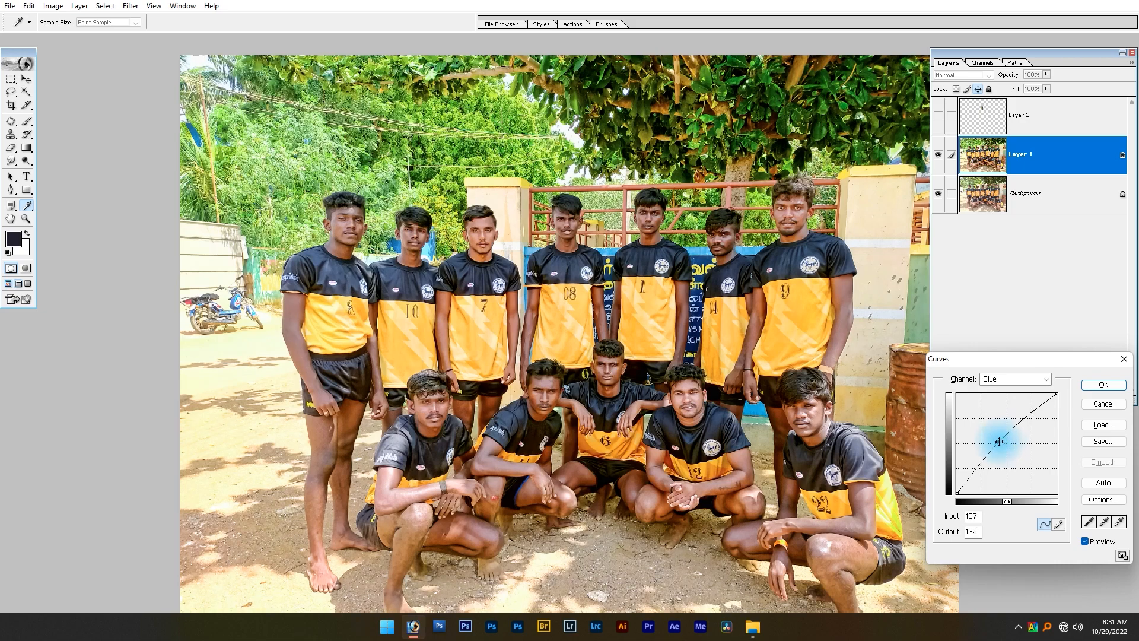
{"action": "left_click_drag", "start_coordinate": [1002, 442], "coordinate": [1004, 443]}
{"action": "key", "text": "Return"}
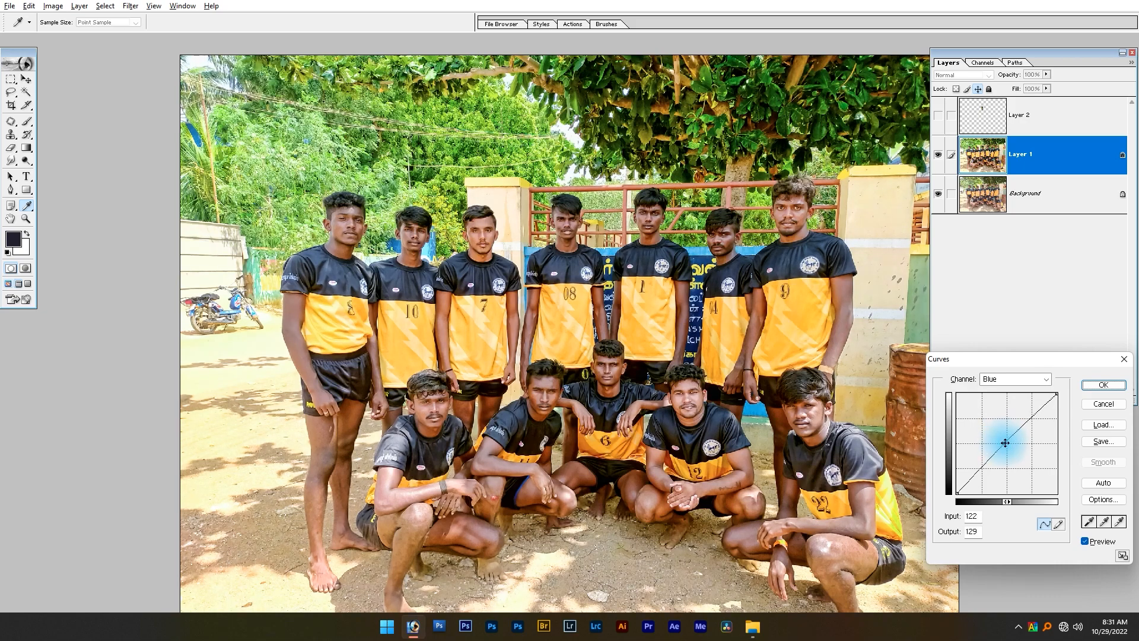